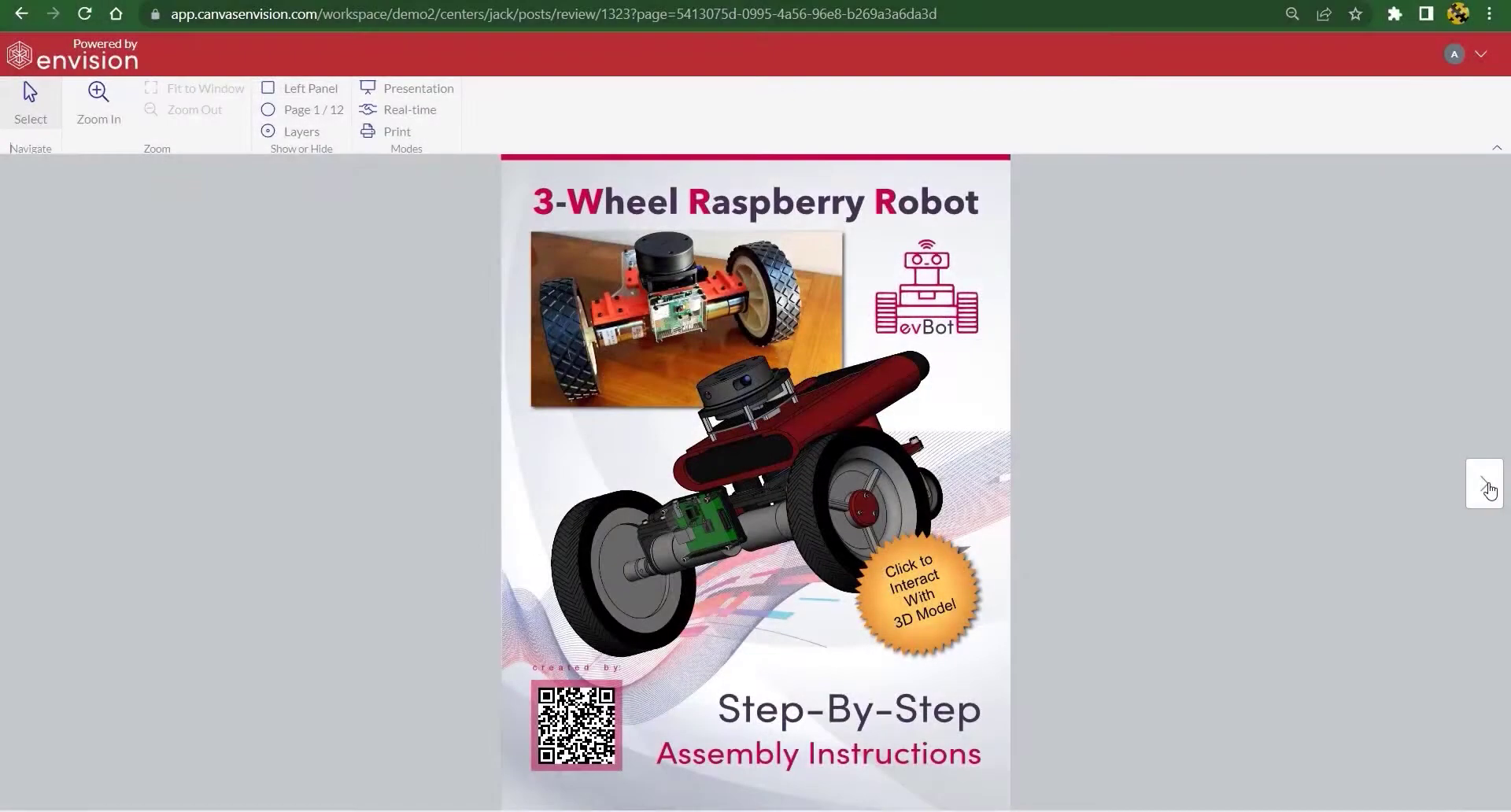
Step through Parts List, Steps 1–7, the 3D animation page and the contact page
click(1485, 484)
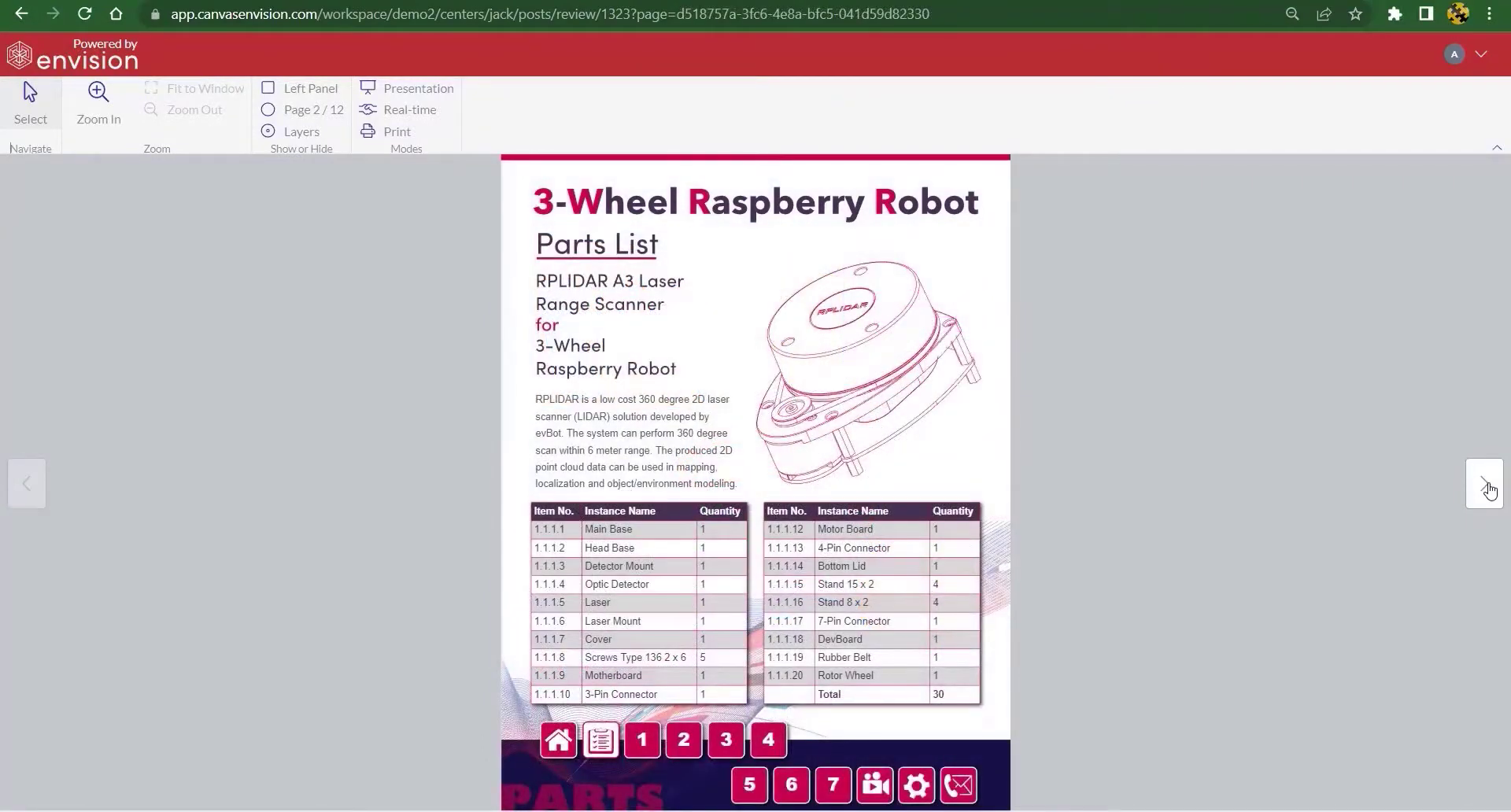
click(1488, 487)
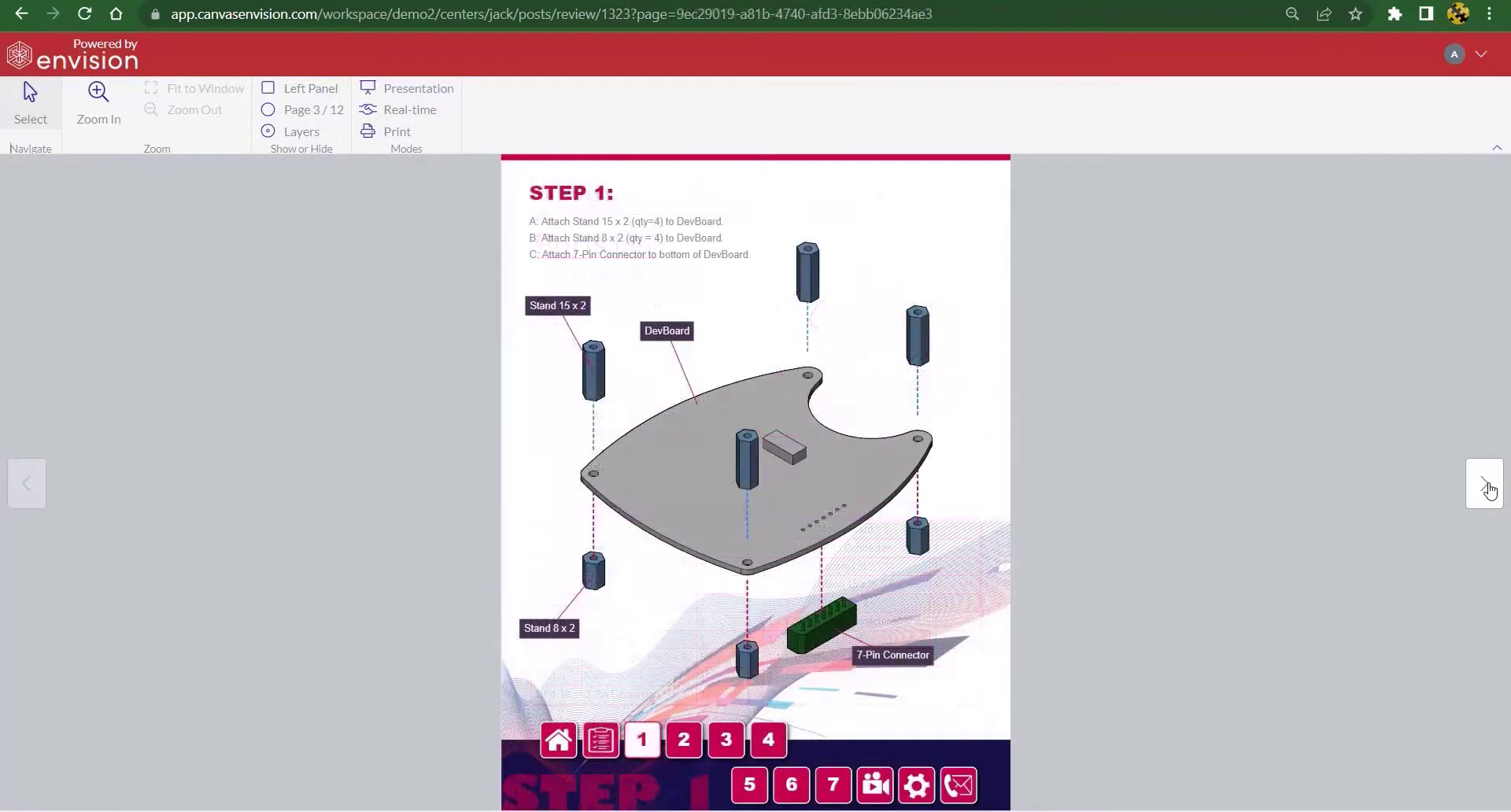
click(1488, 487)
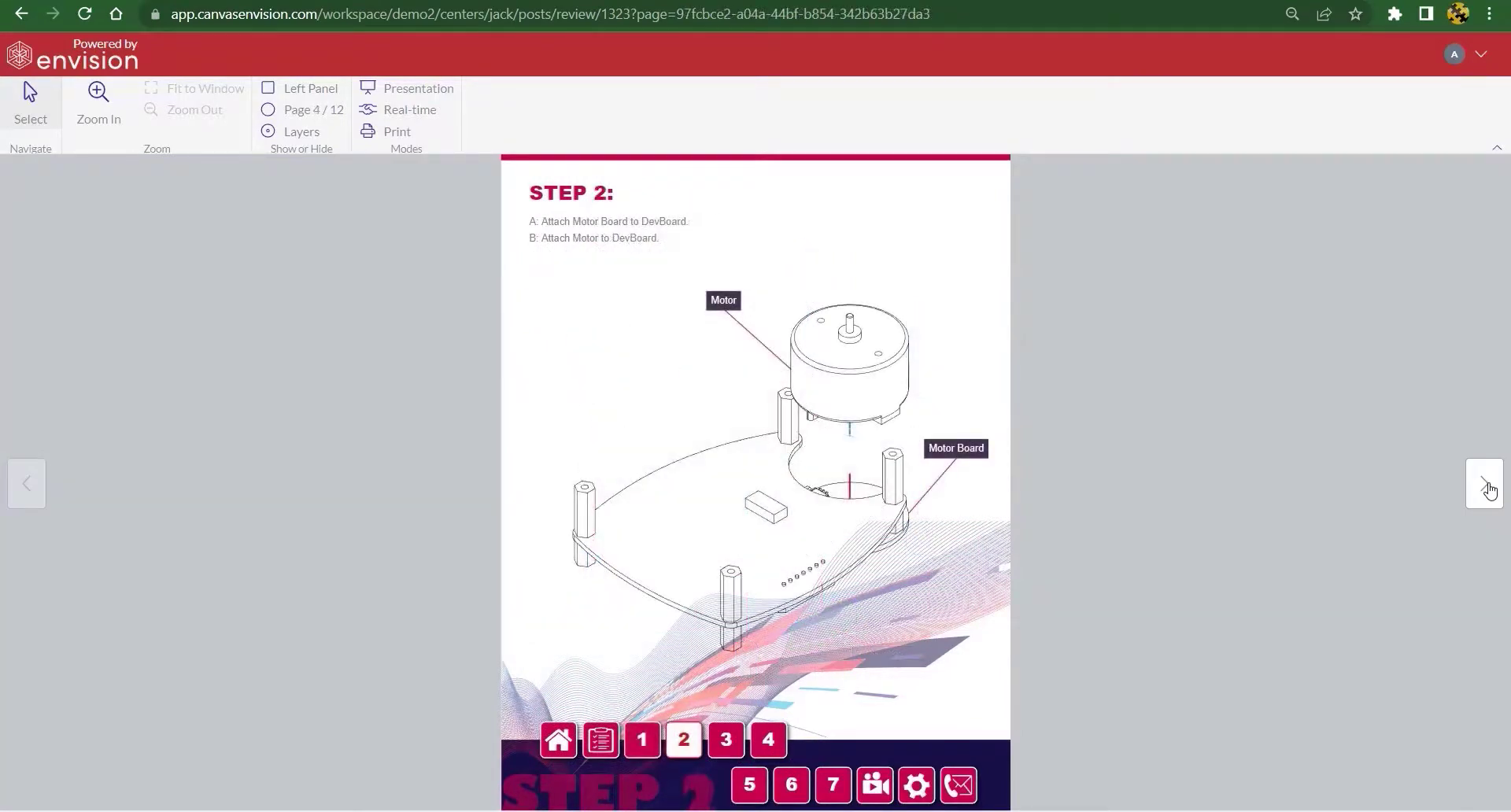
click(1488, 487)
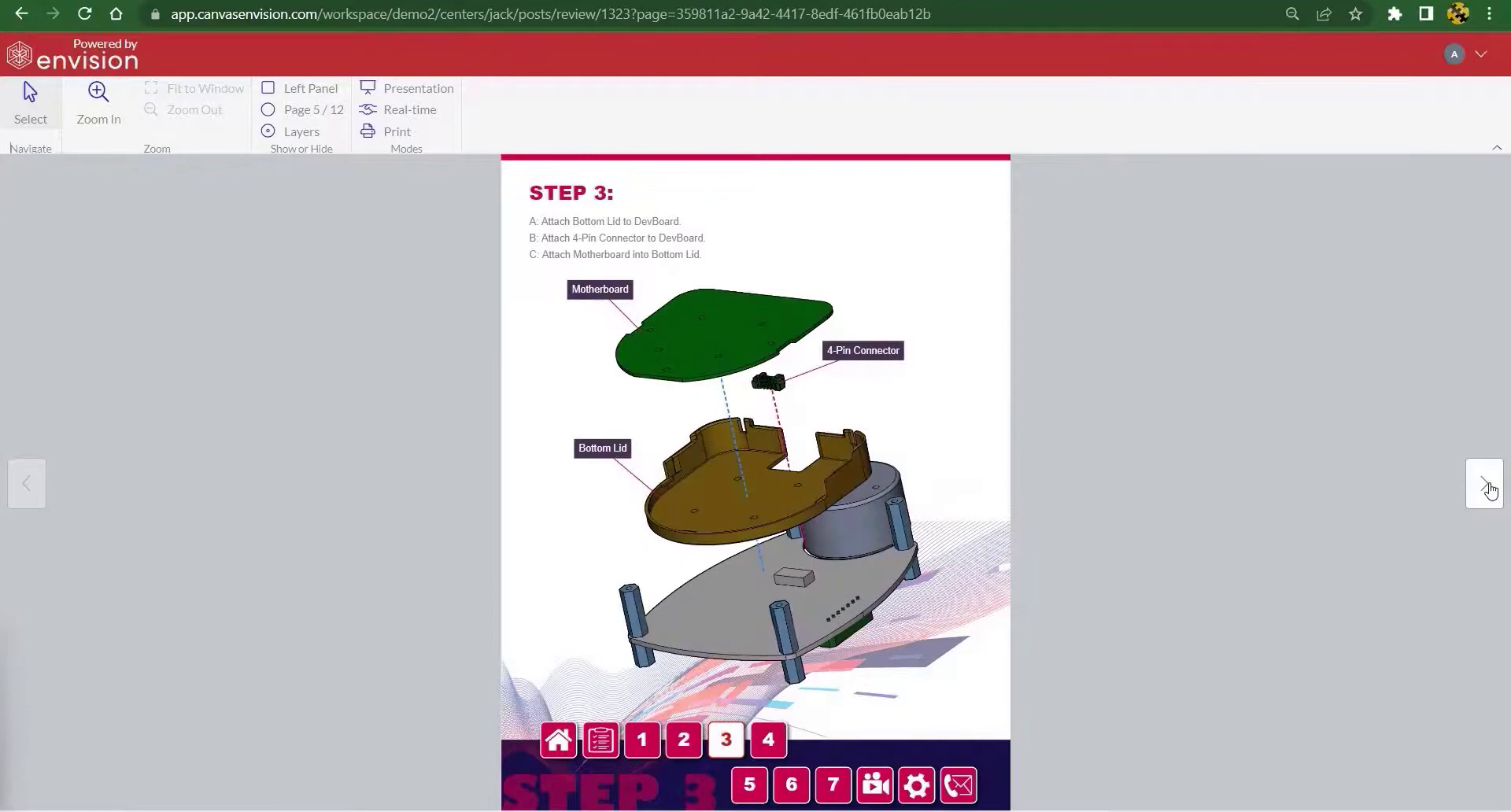
click(1488, 487)
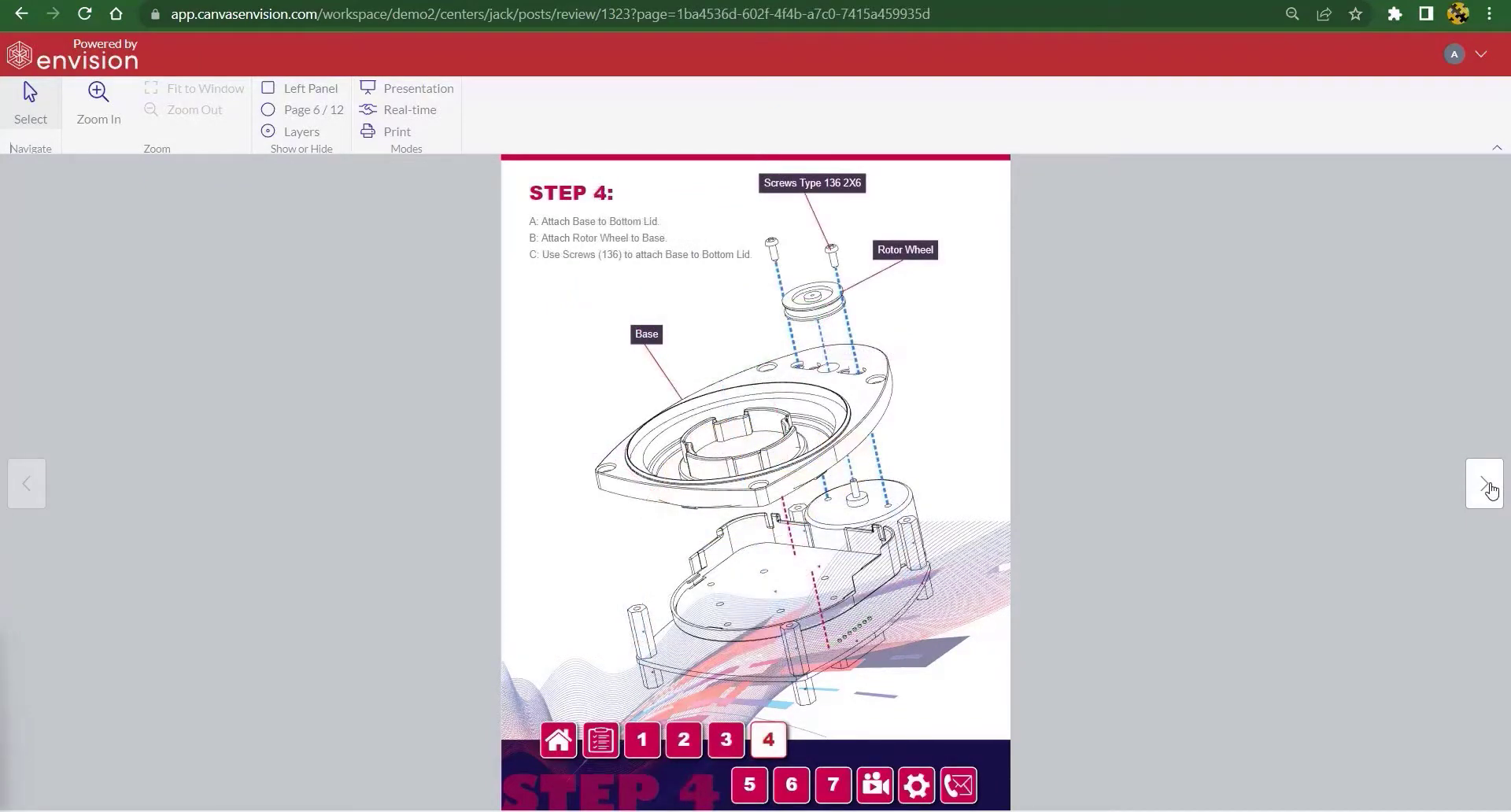
click(1490, 488)
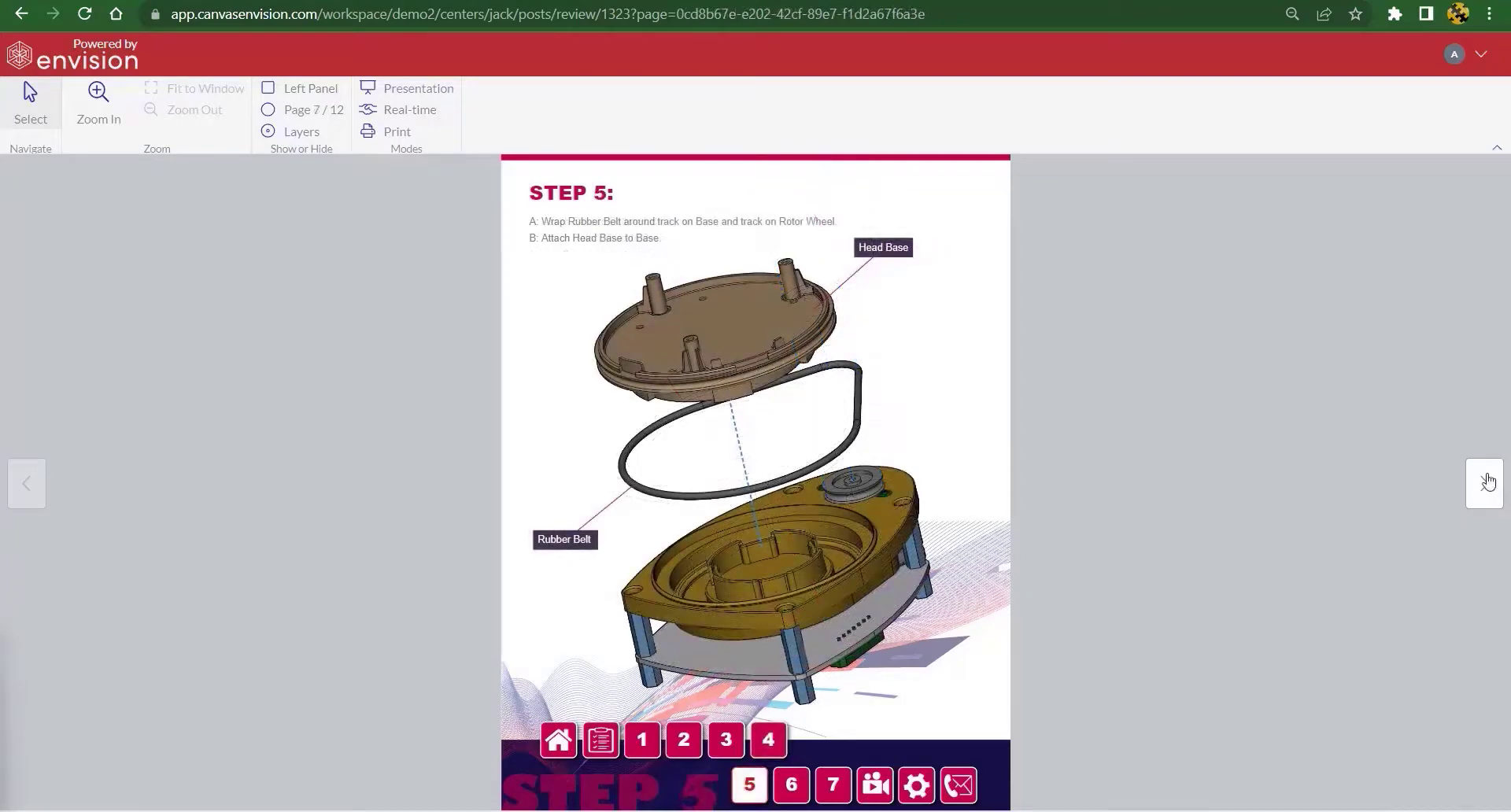
click(1488, 482)
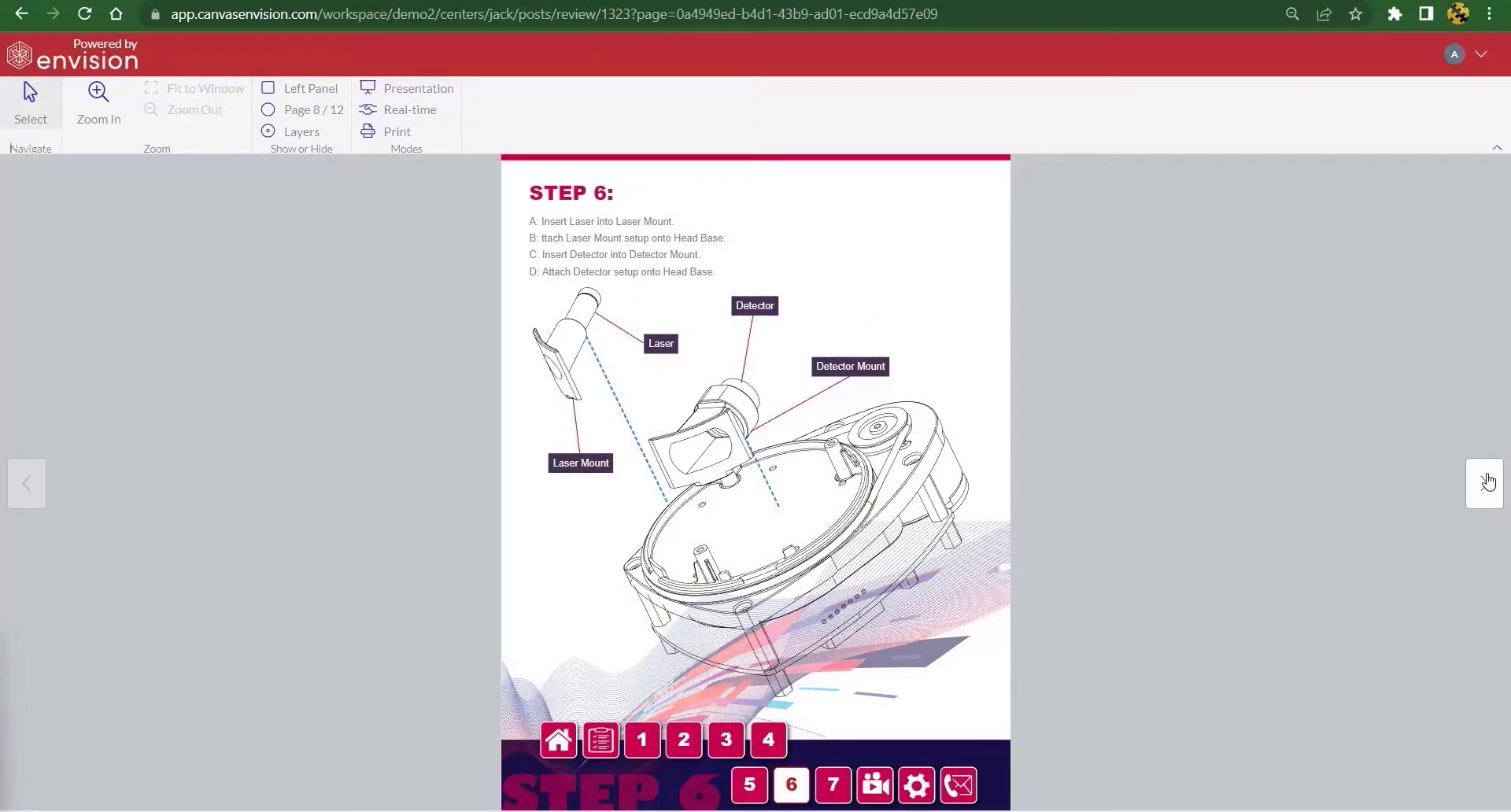
click(1488, 482)
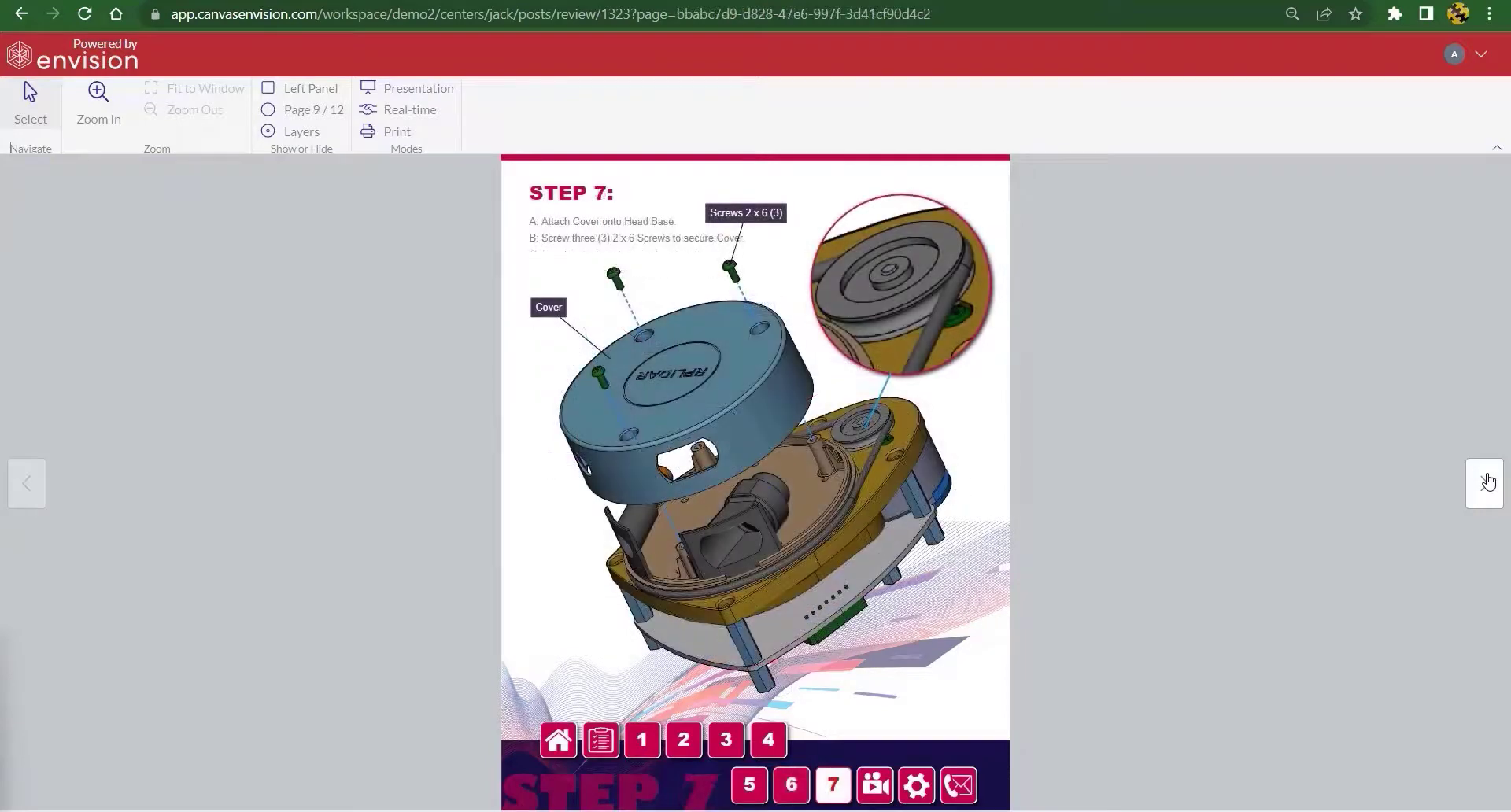
click(1487, 483)
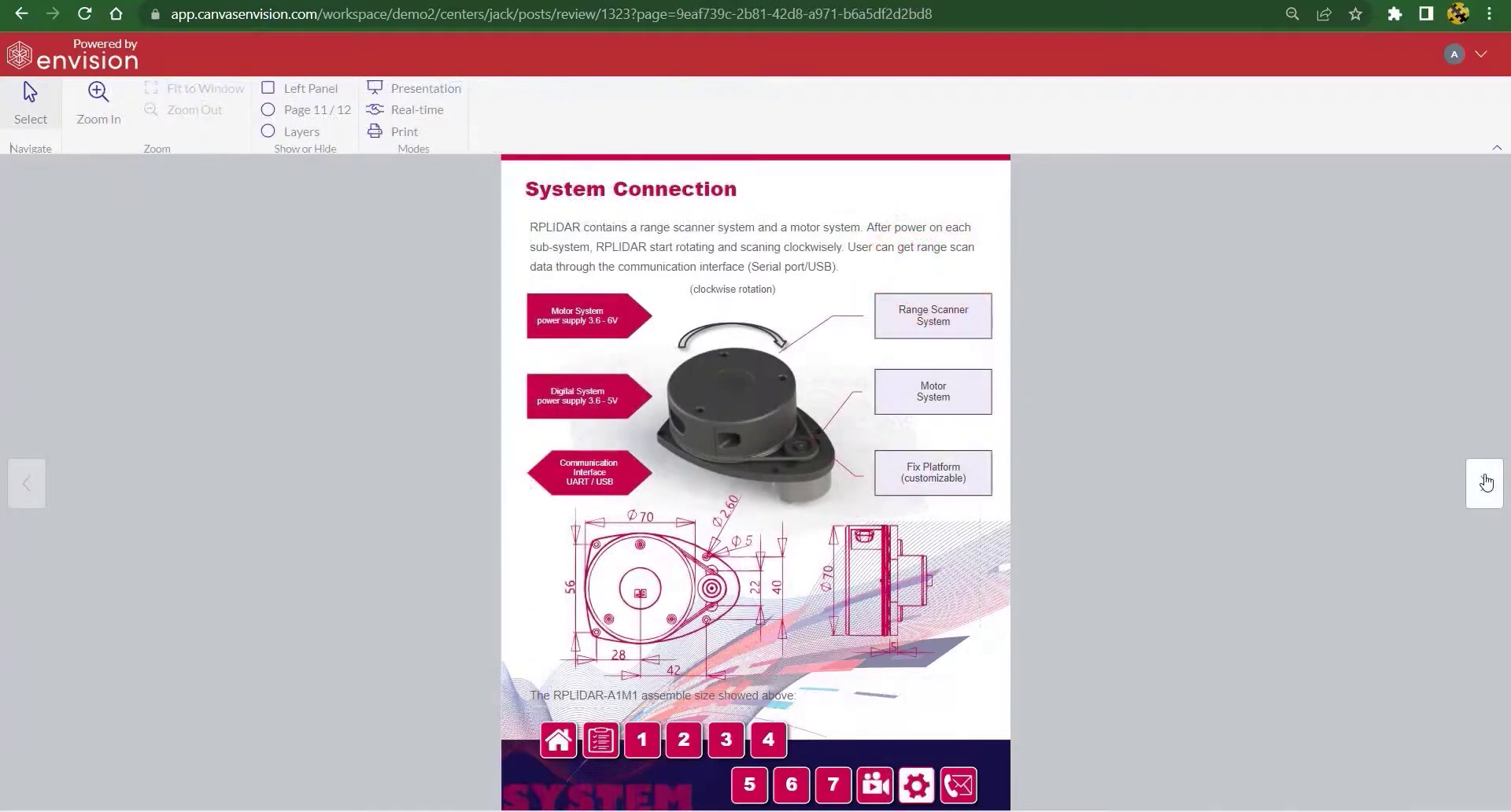
click(1486, 482)
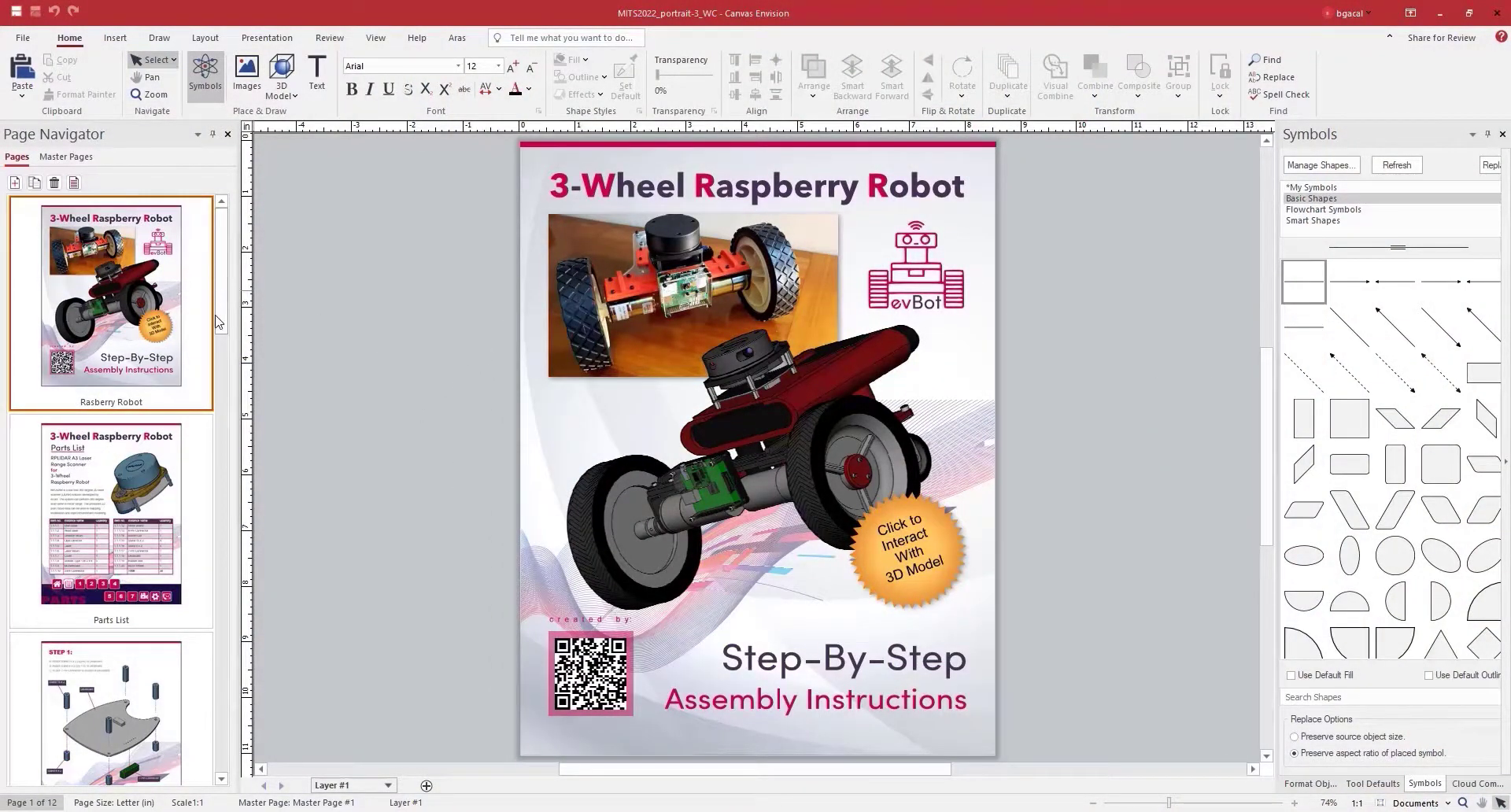
Scroll the Page Navigator back up to the cover, page 1 of 12
scroll(202, 425, down, 5)
scroll(198, 265, up, 5)
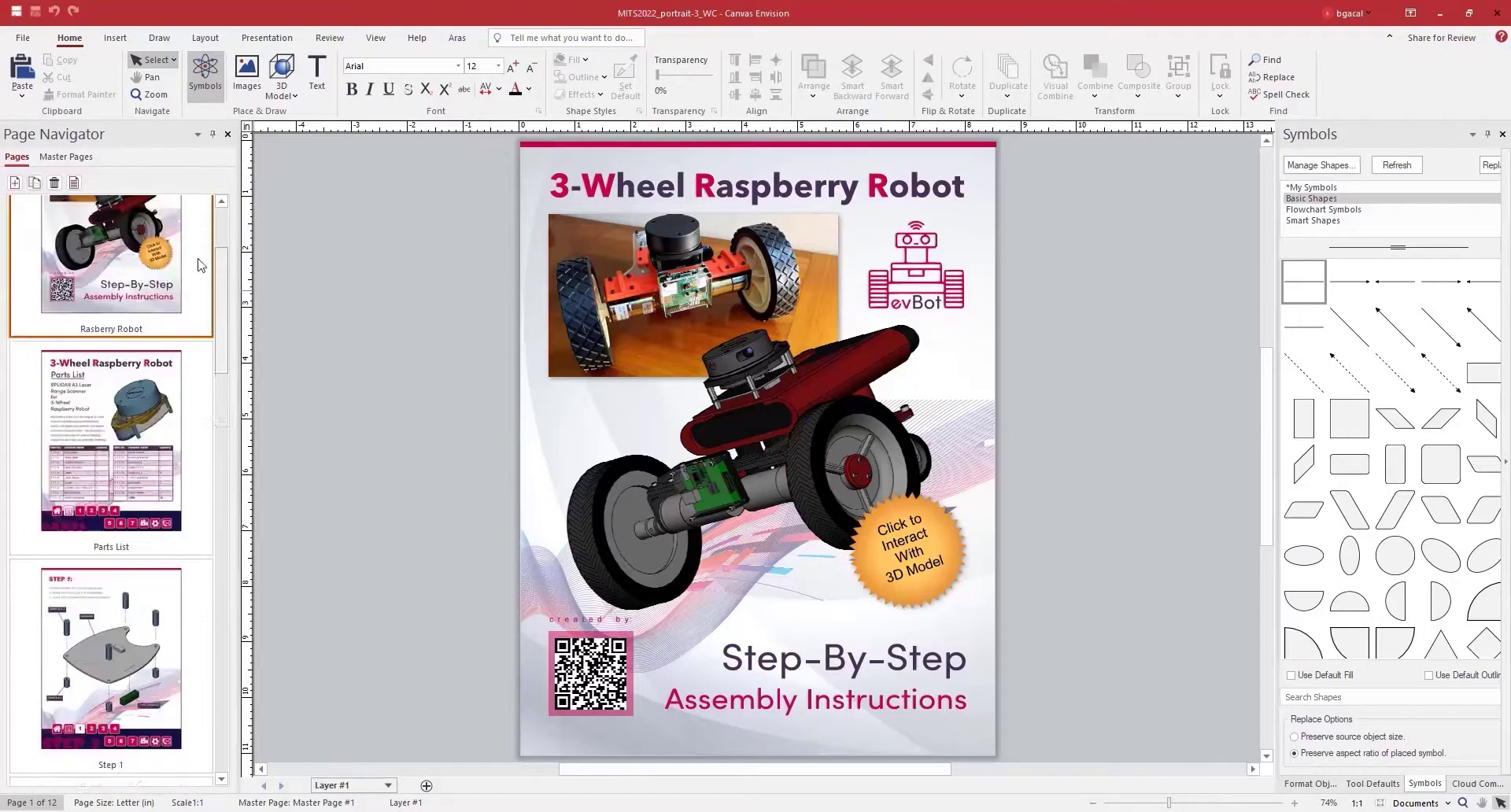
scroll(199, 265, up, 1)
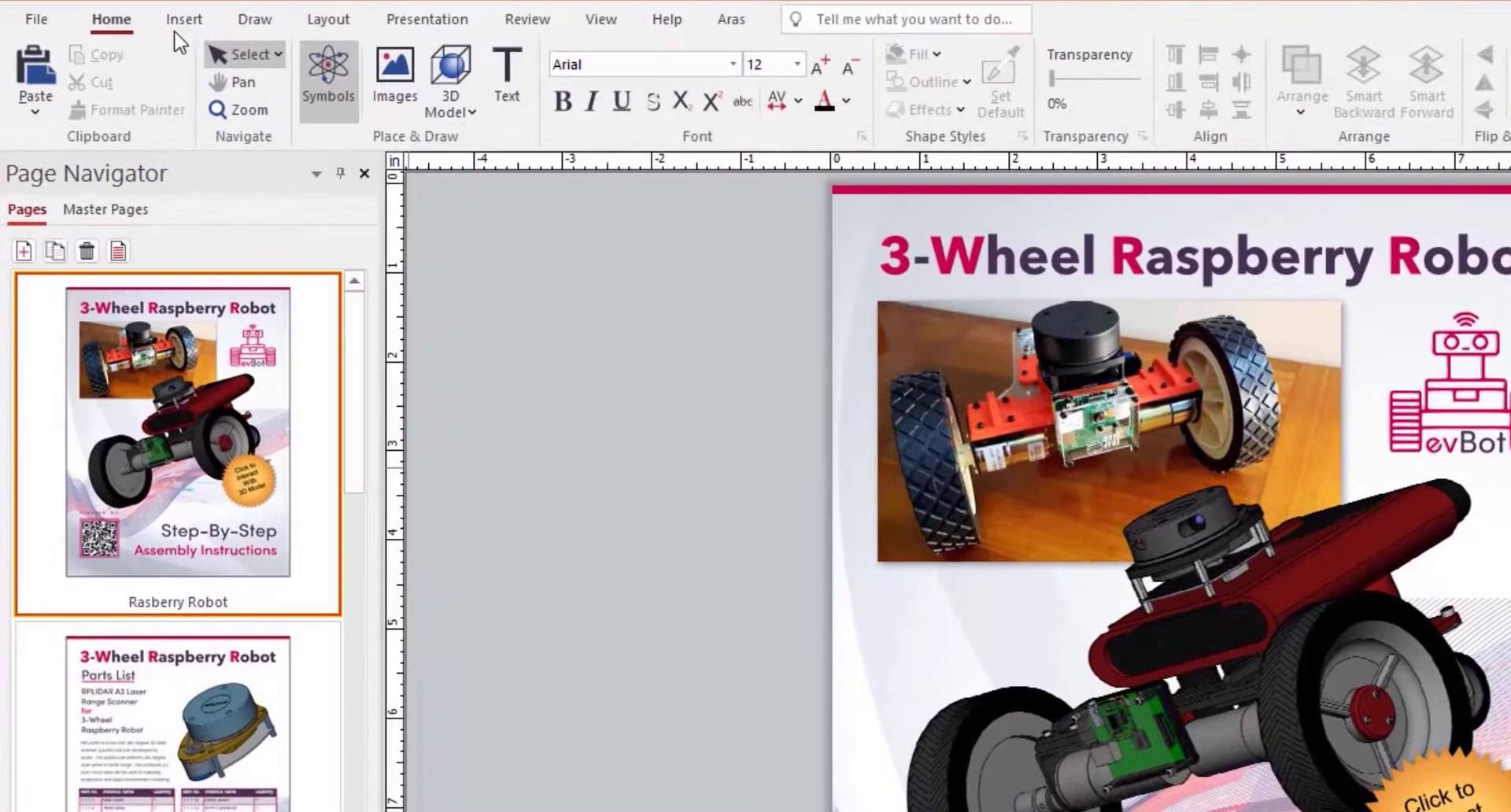
Browse the Insert, Draw, Layout, Presentation, Review and View ribbon tabs, ending on Insert
click(178, 22)
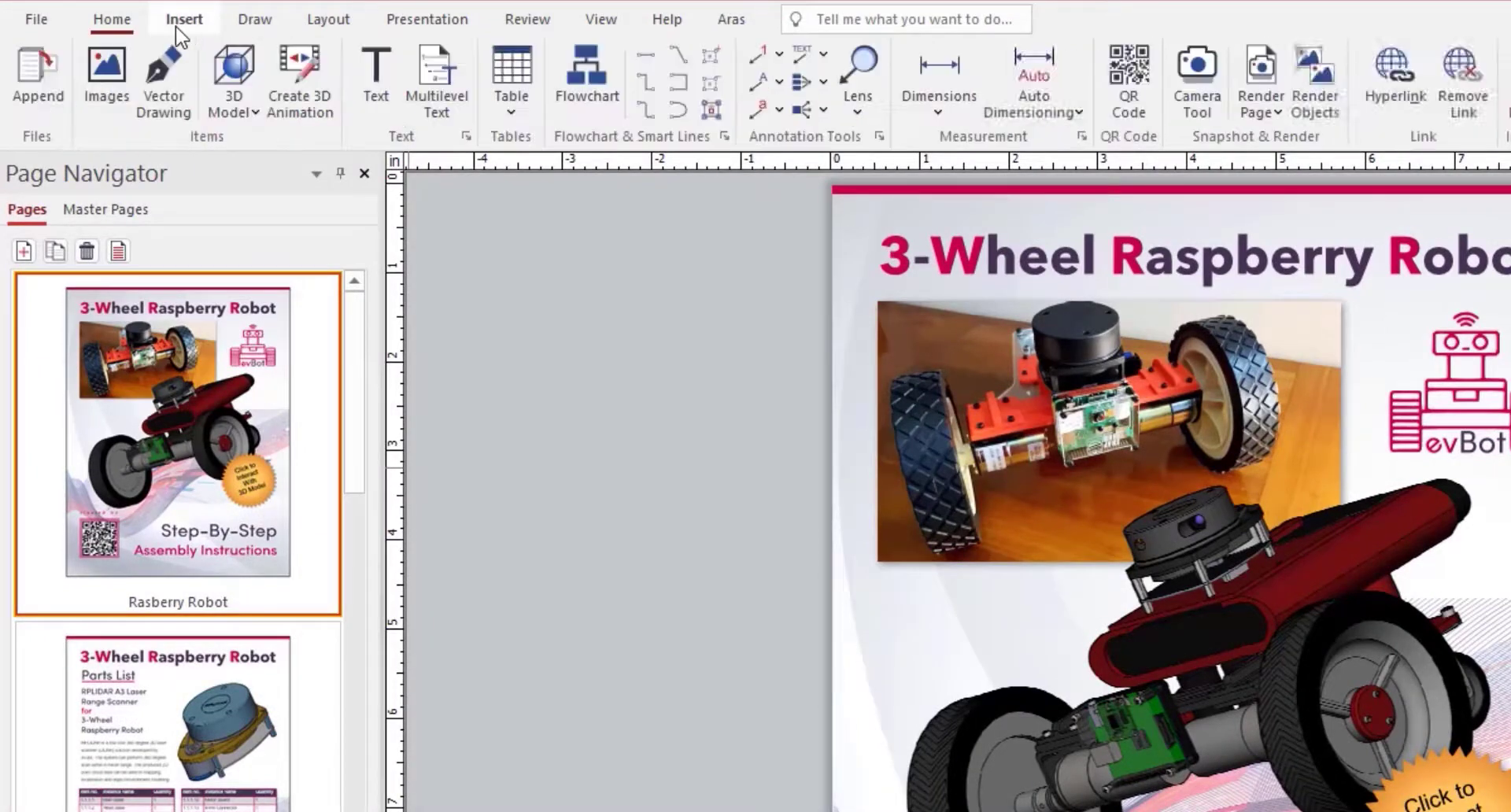
click(252, 24)
click(328, 22)
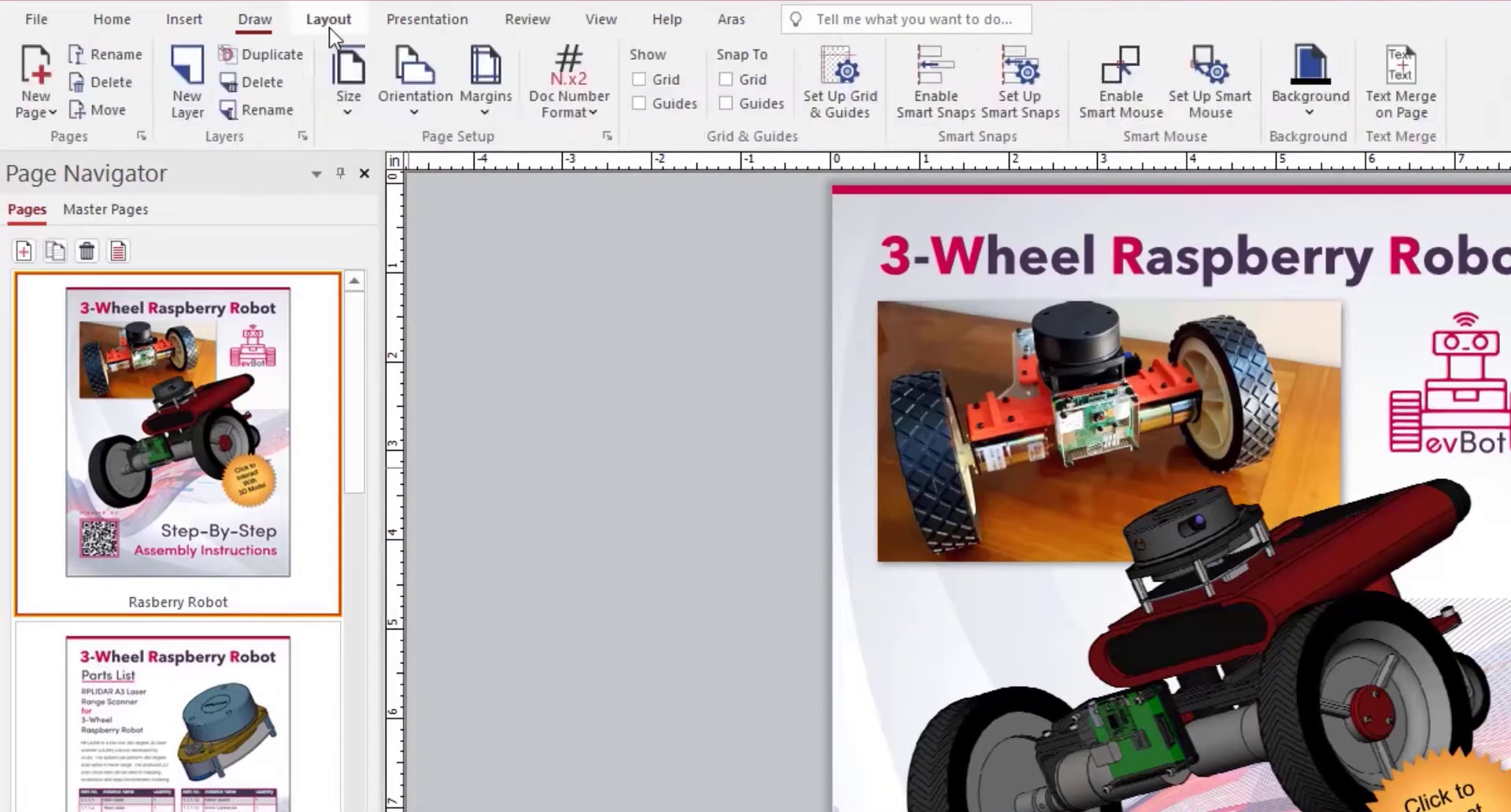
click(421, 24)
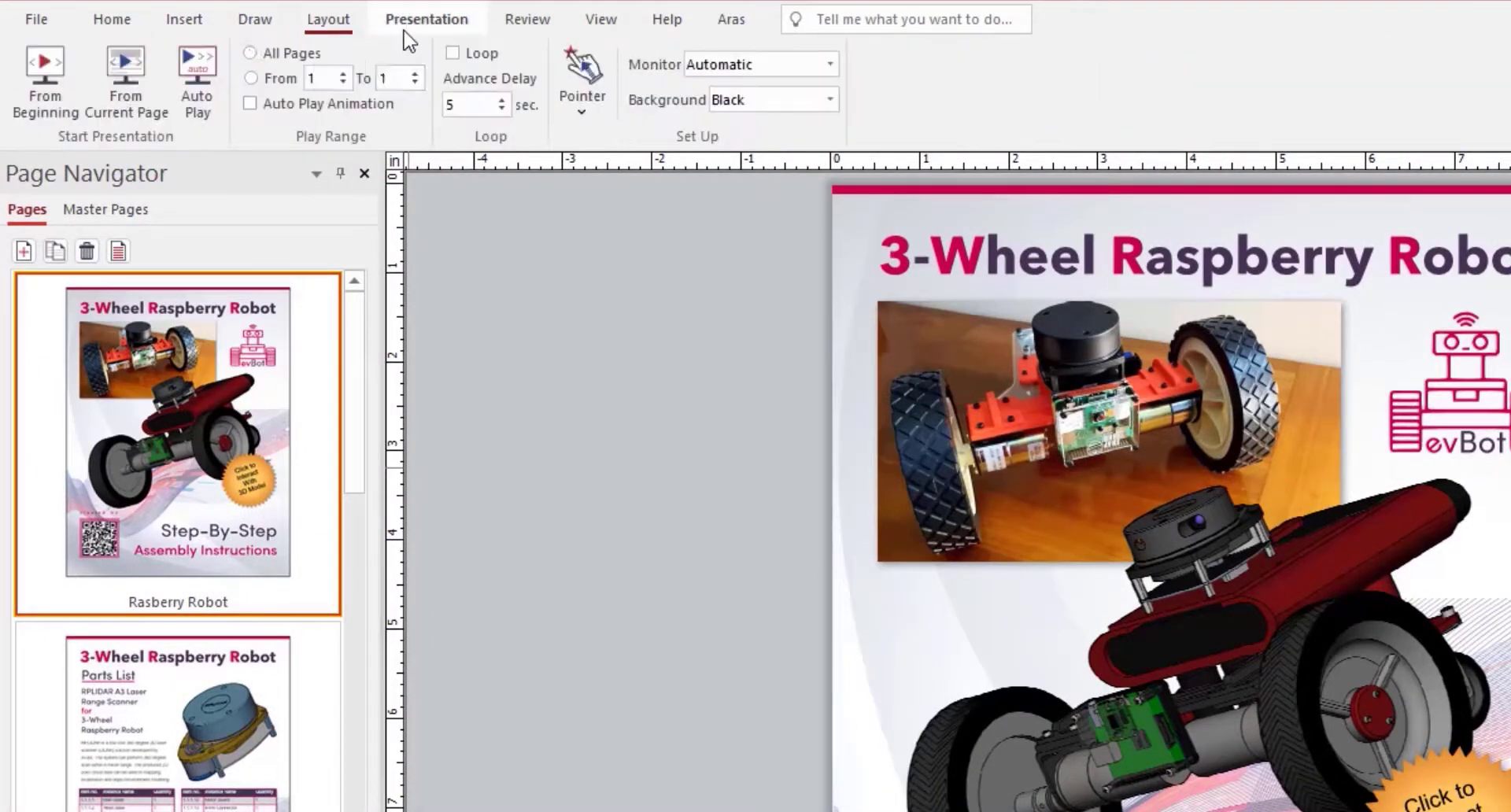
click(520, 24)
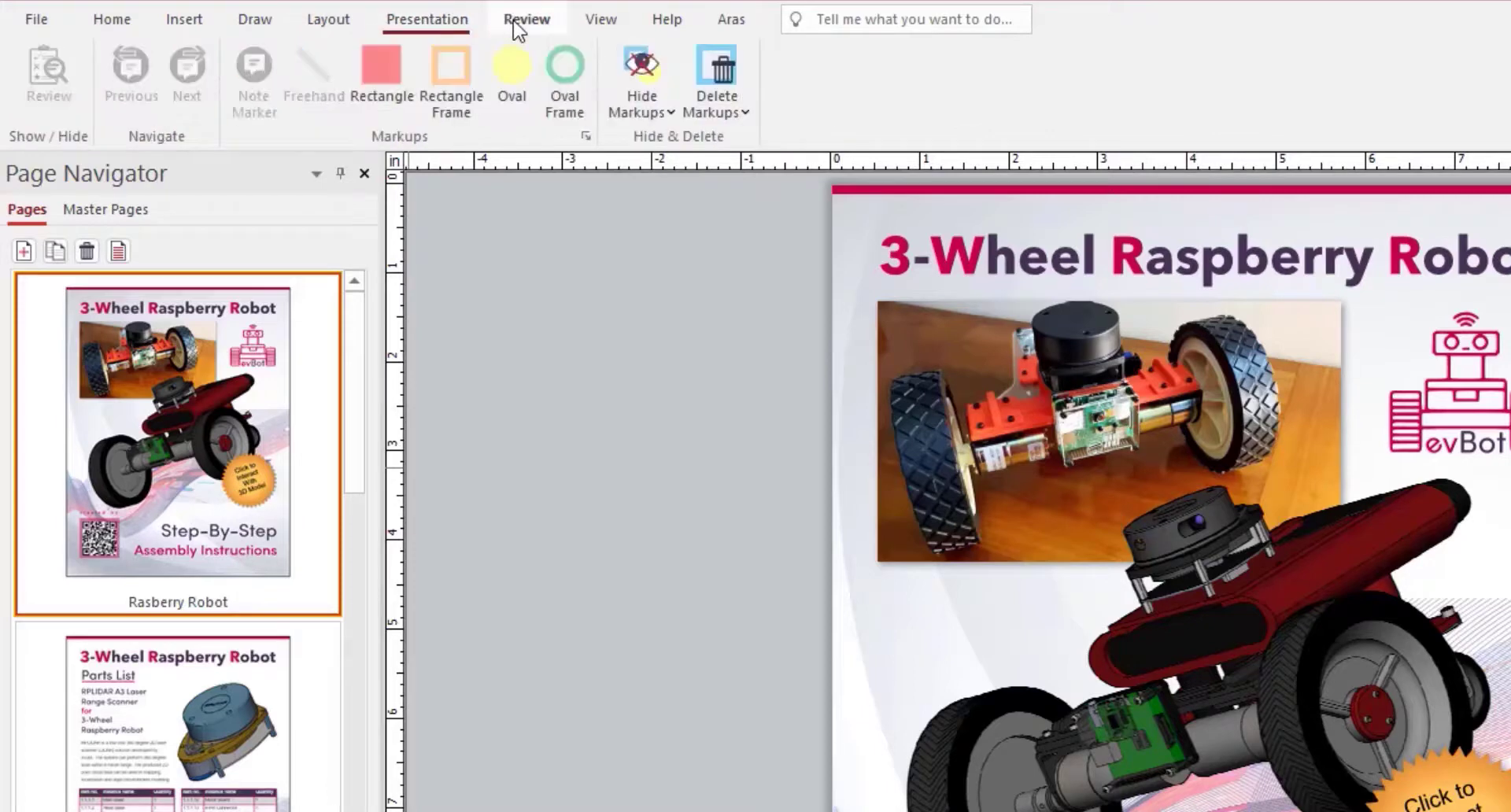
click(592, 27)
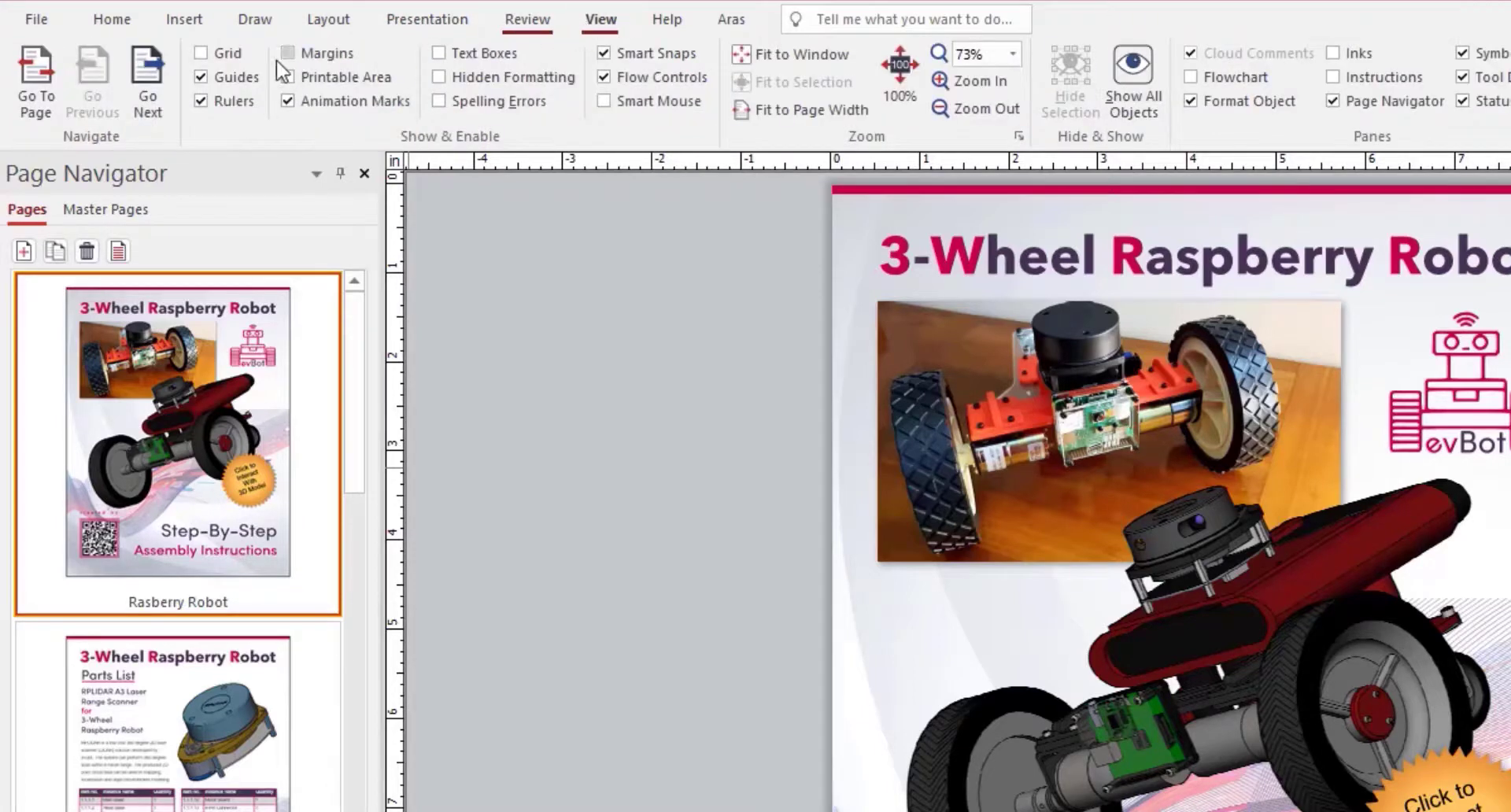
click(189, 24)
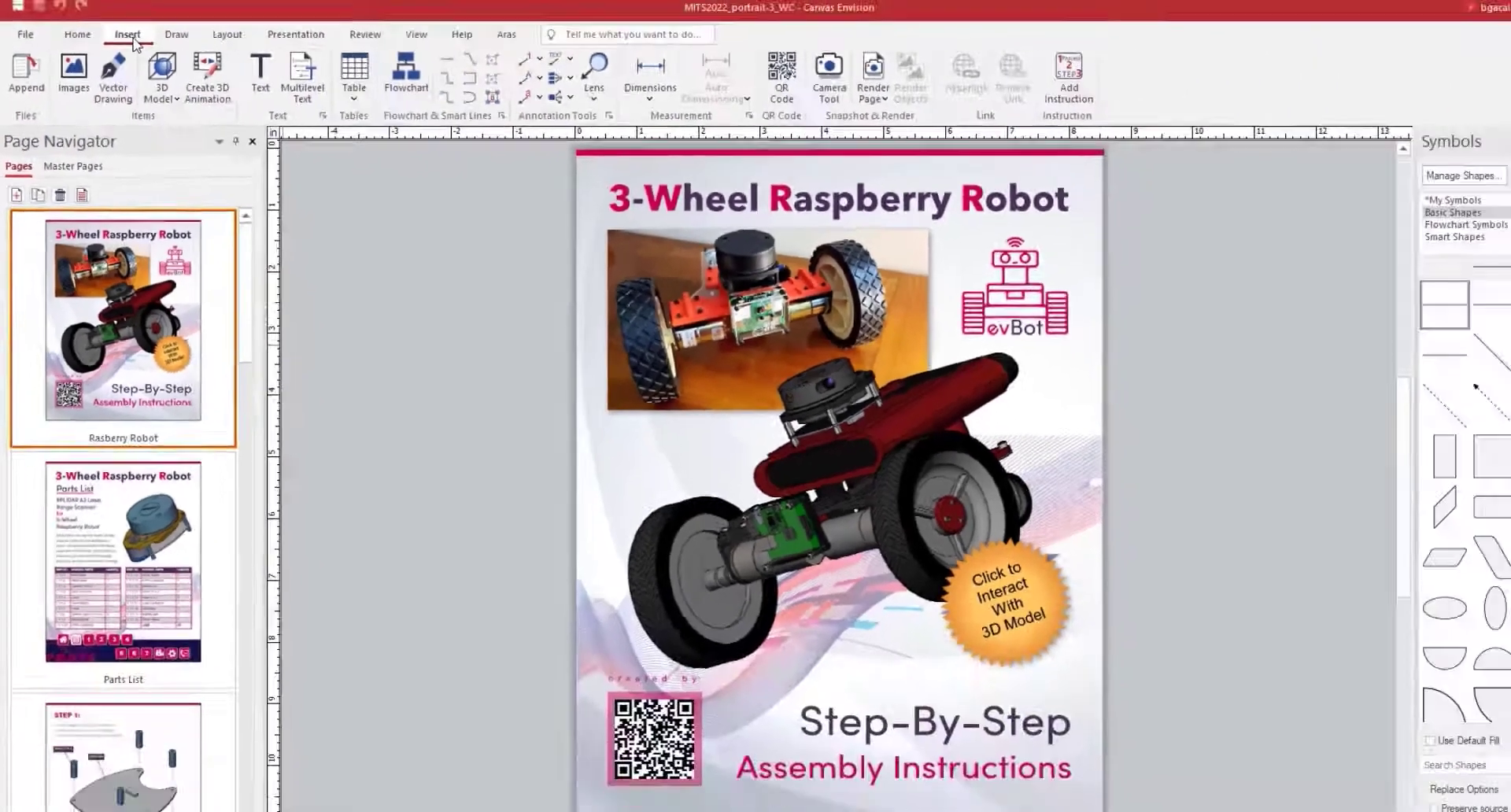
Open and close the File start screen, then list the master pages showing Master Page #1
click(36, 18)
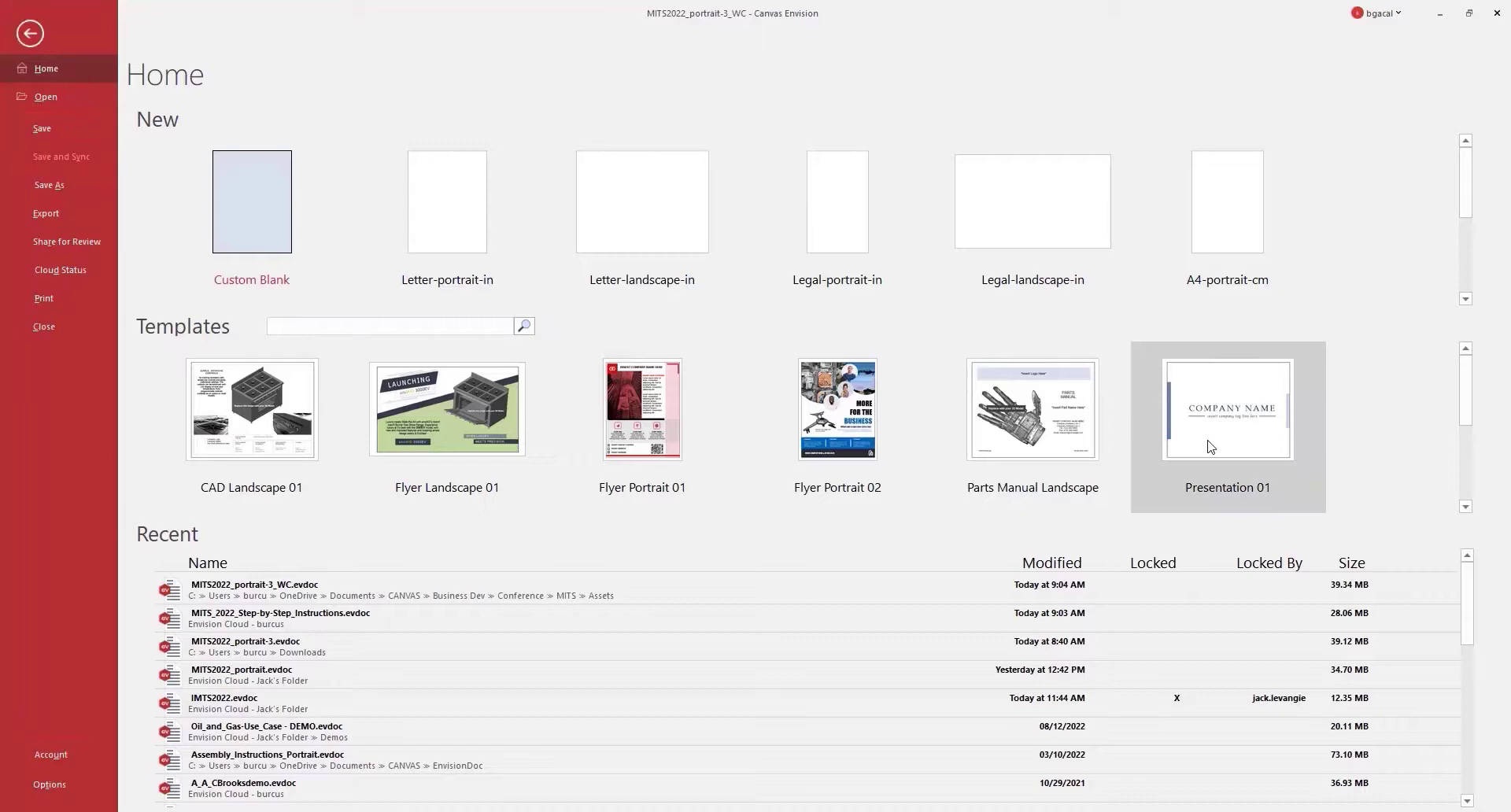
click(33, 36)
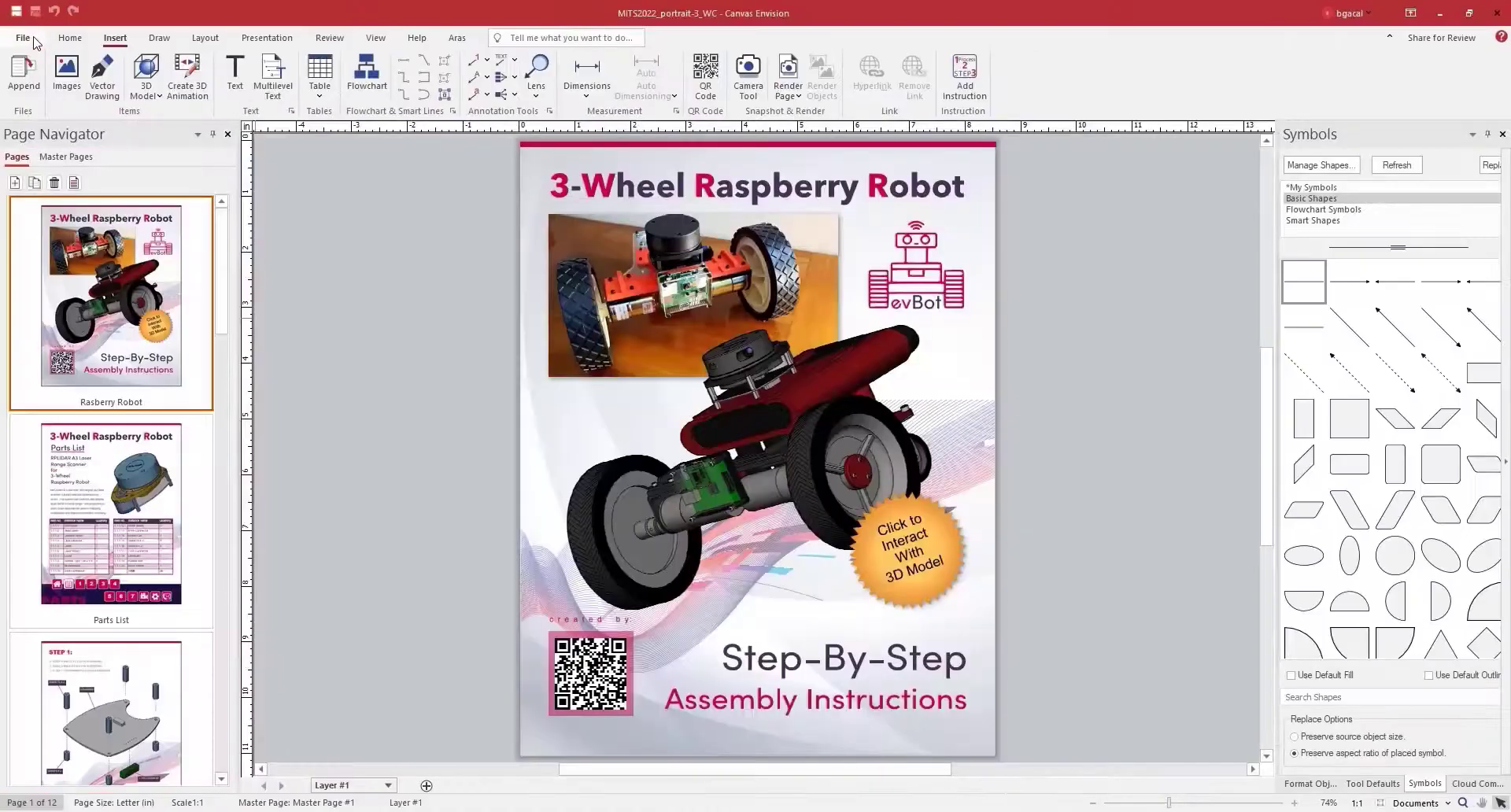
click(71, 157)
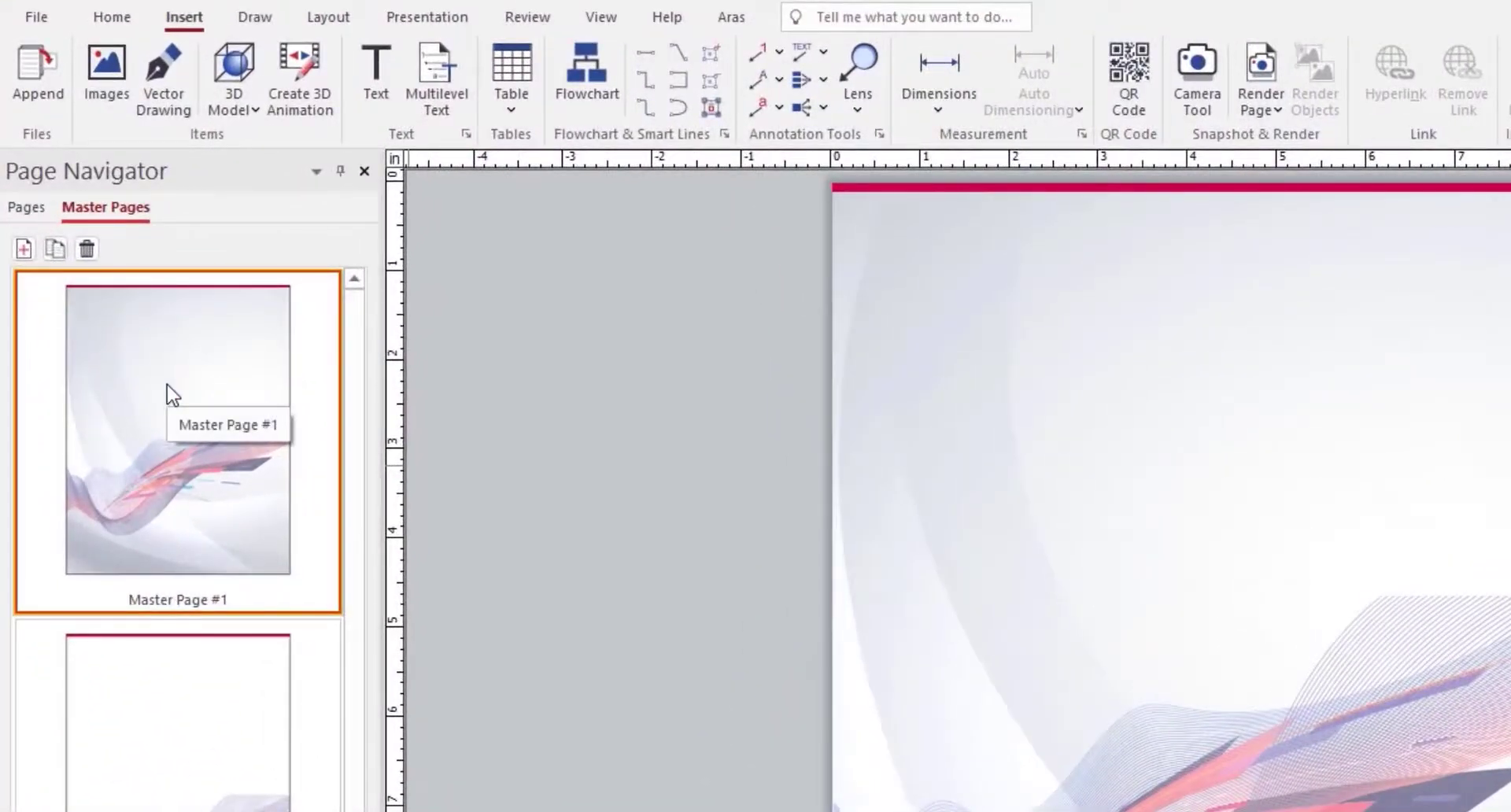
Back in Pages, apply Master Page #1 to the blank first page
scroll(351, 381, down, 2)
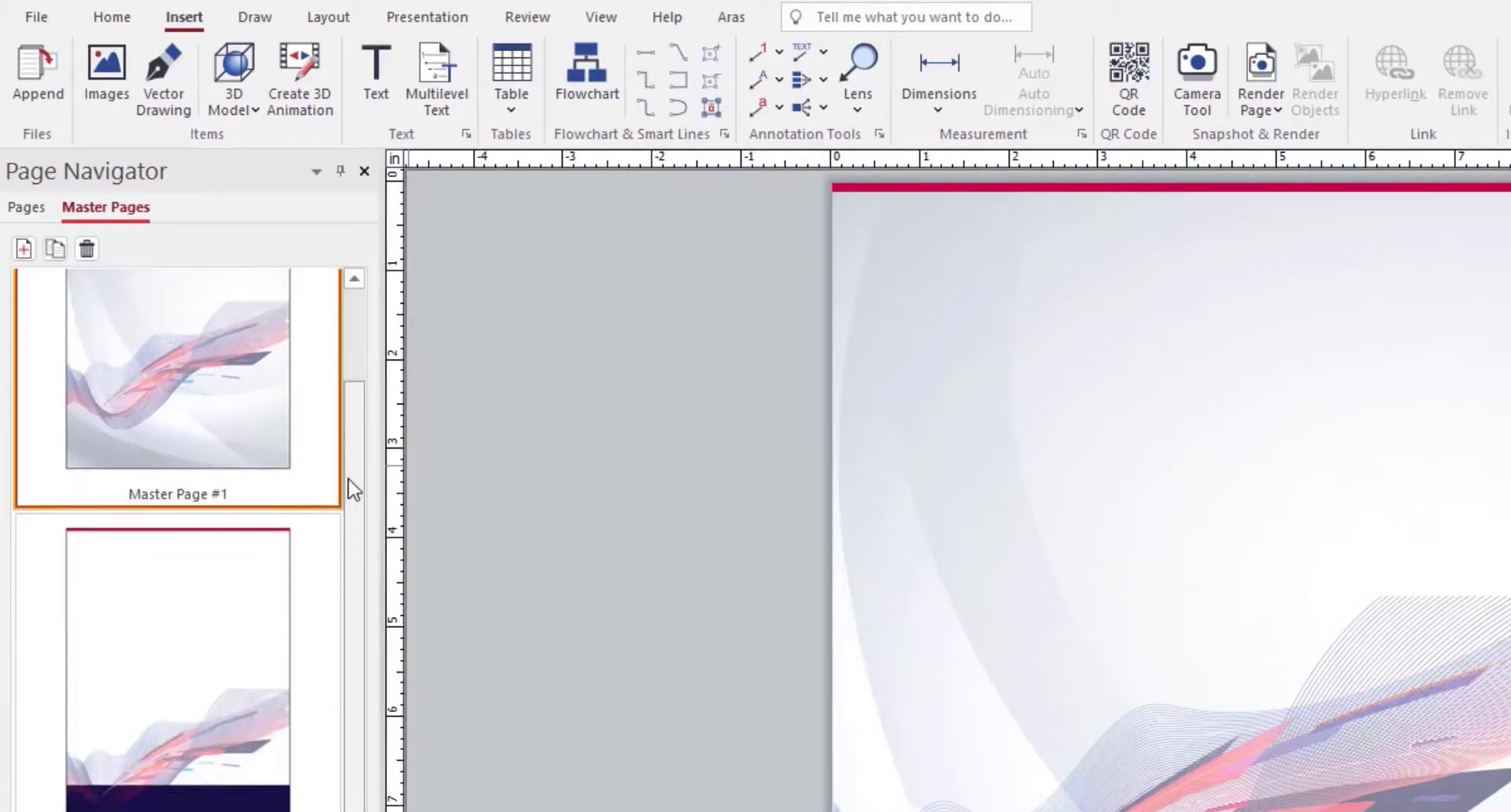
scroll(352, 489, up, 2)
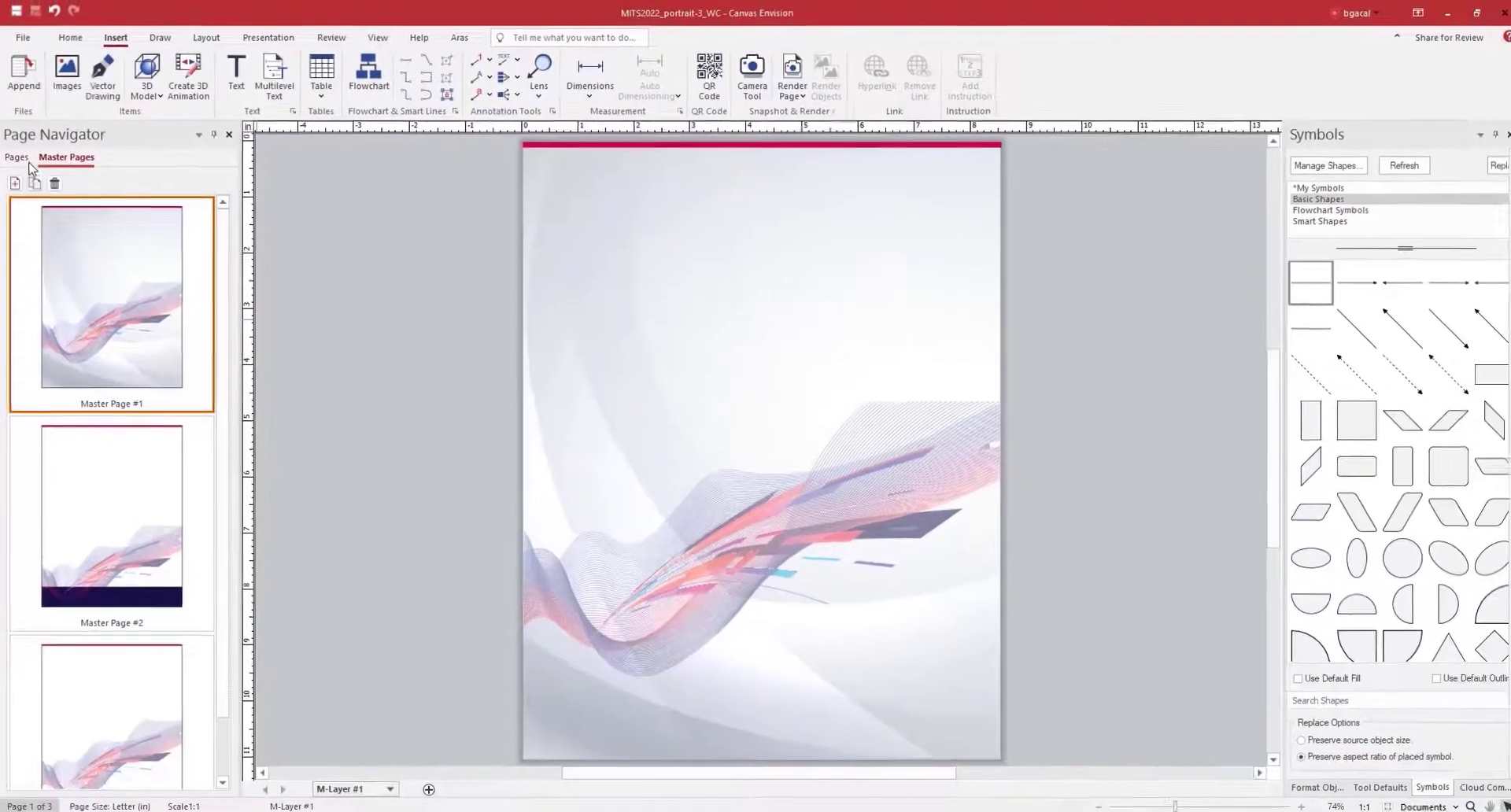
click(32, 211)
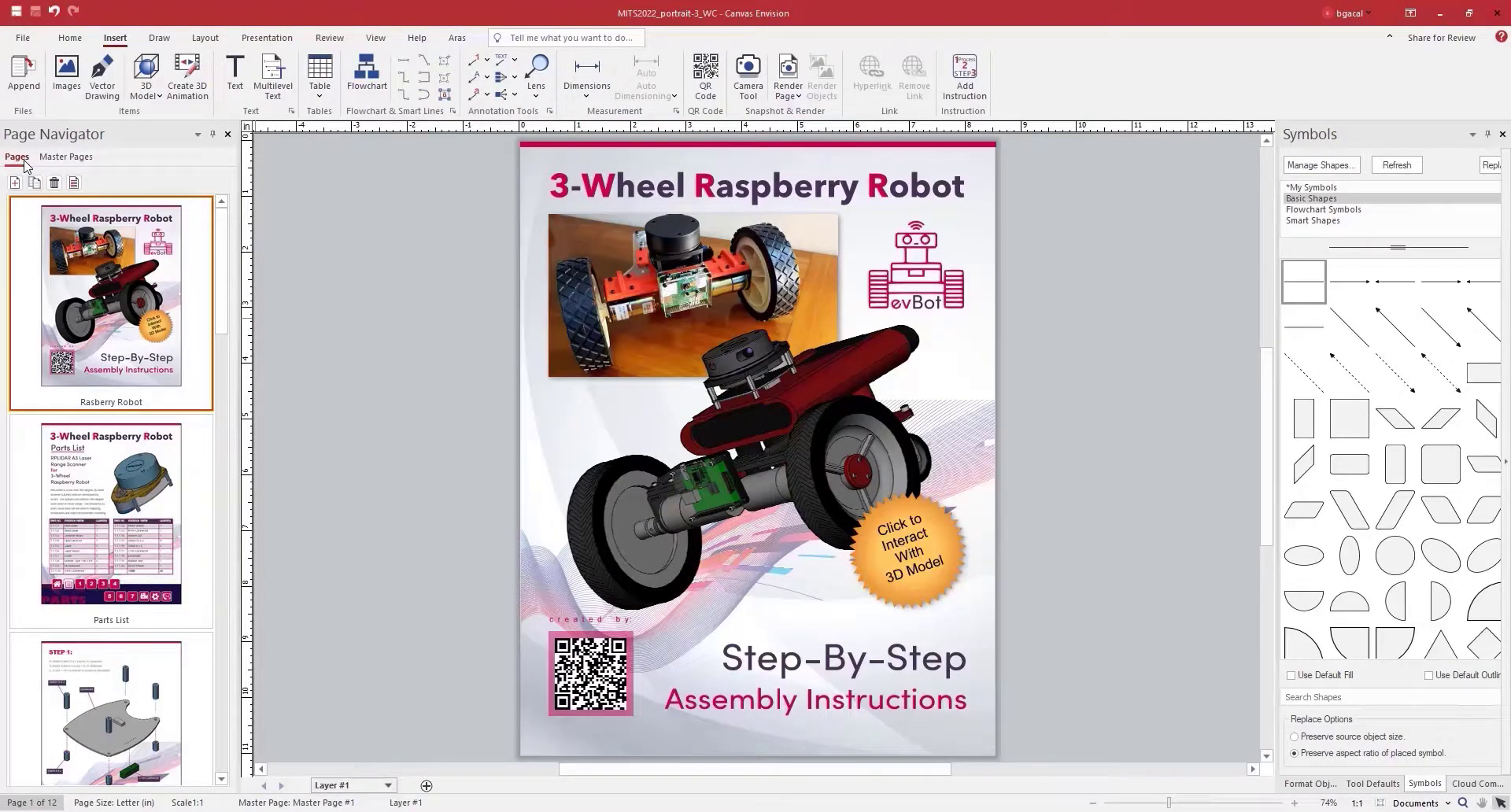
right_click(96, 280)
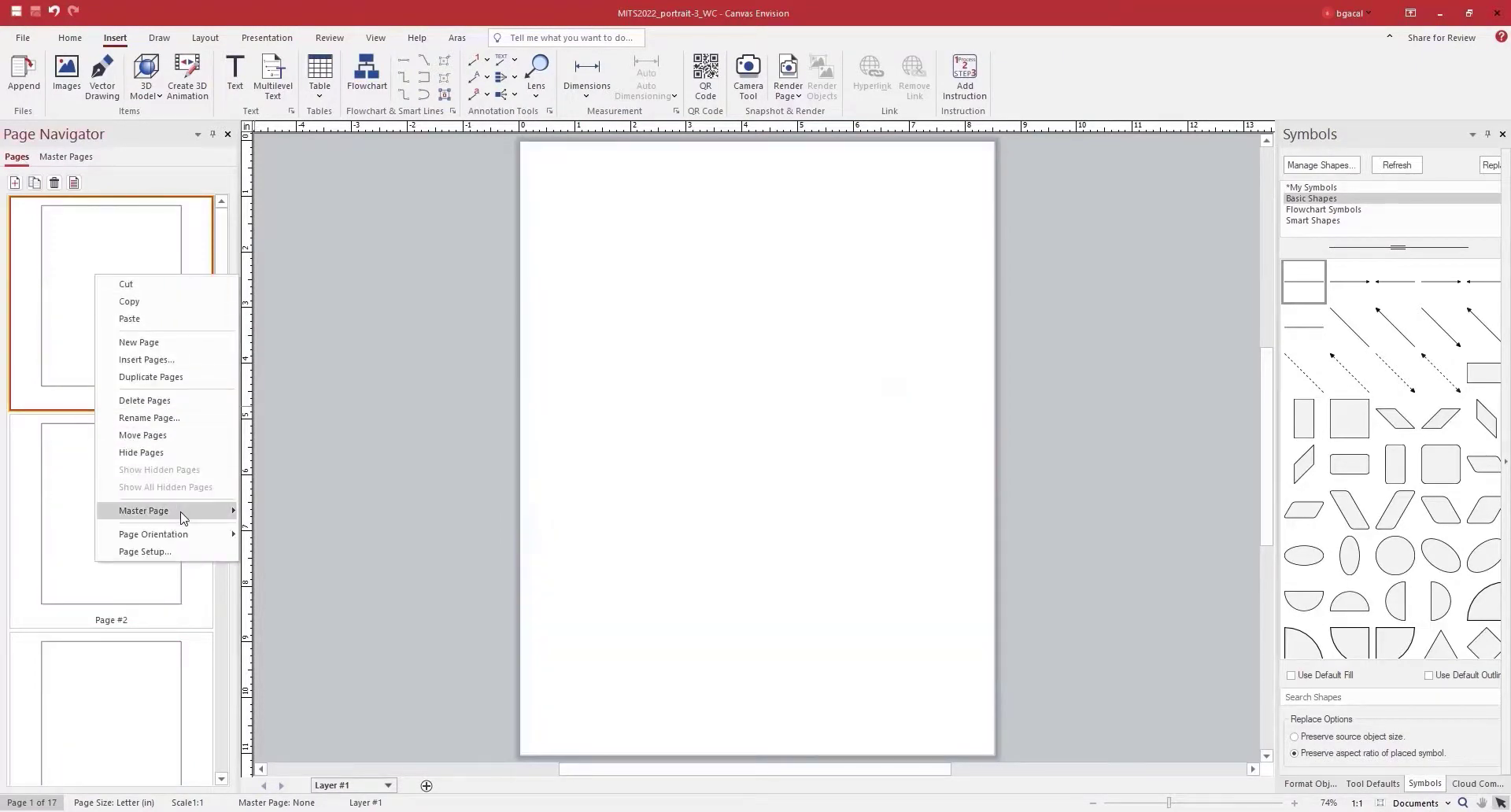
mouse_move(192, 512)
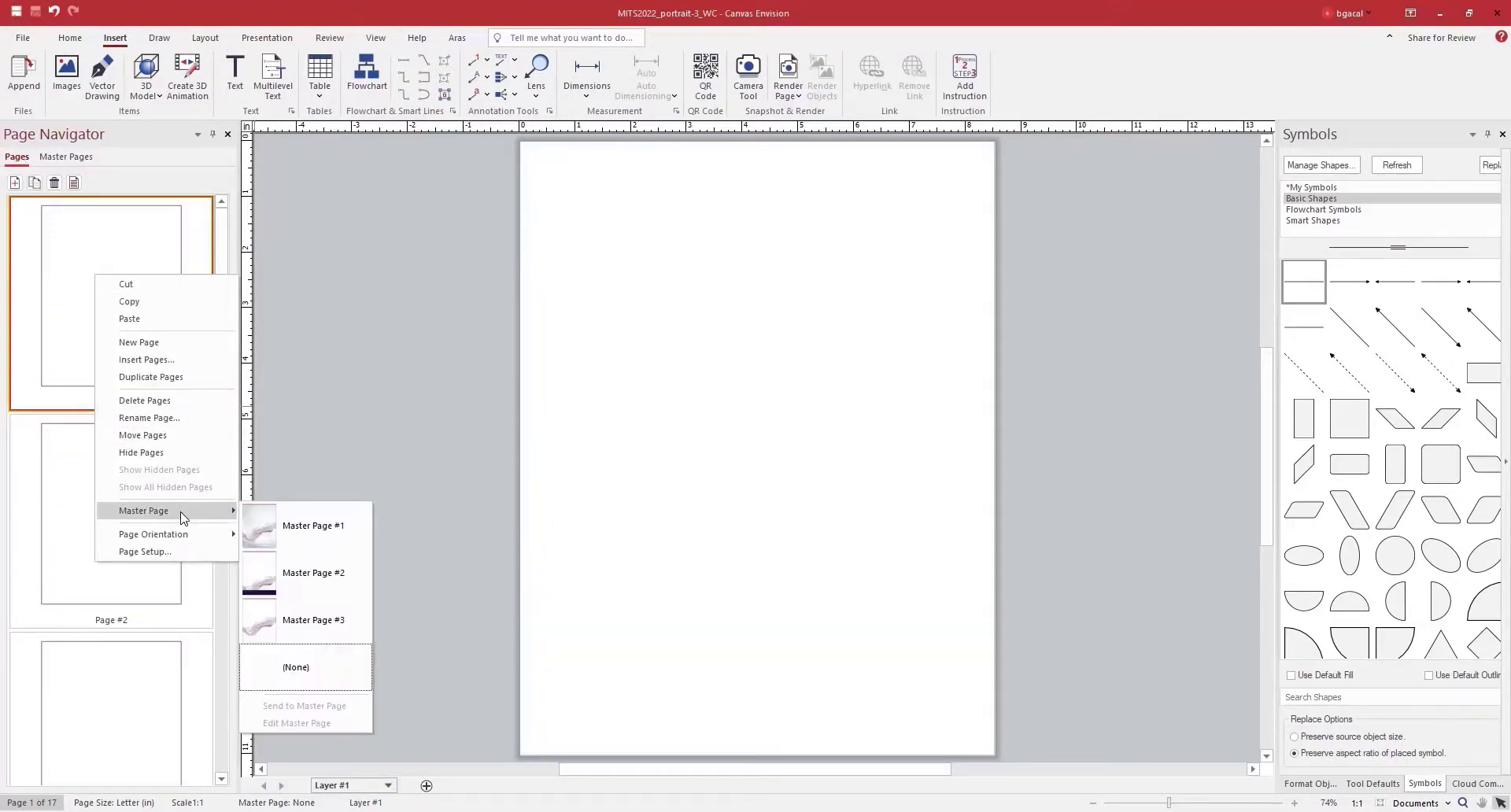
click(327, 532)
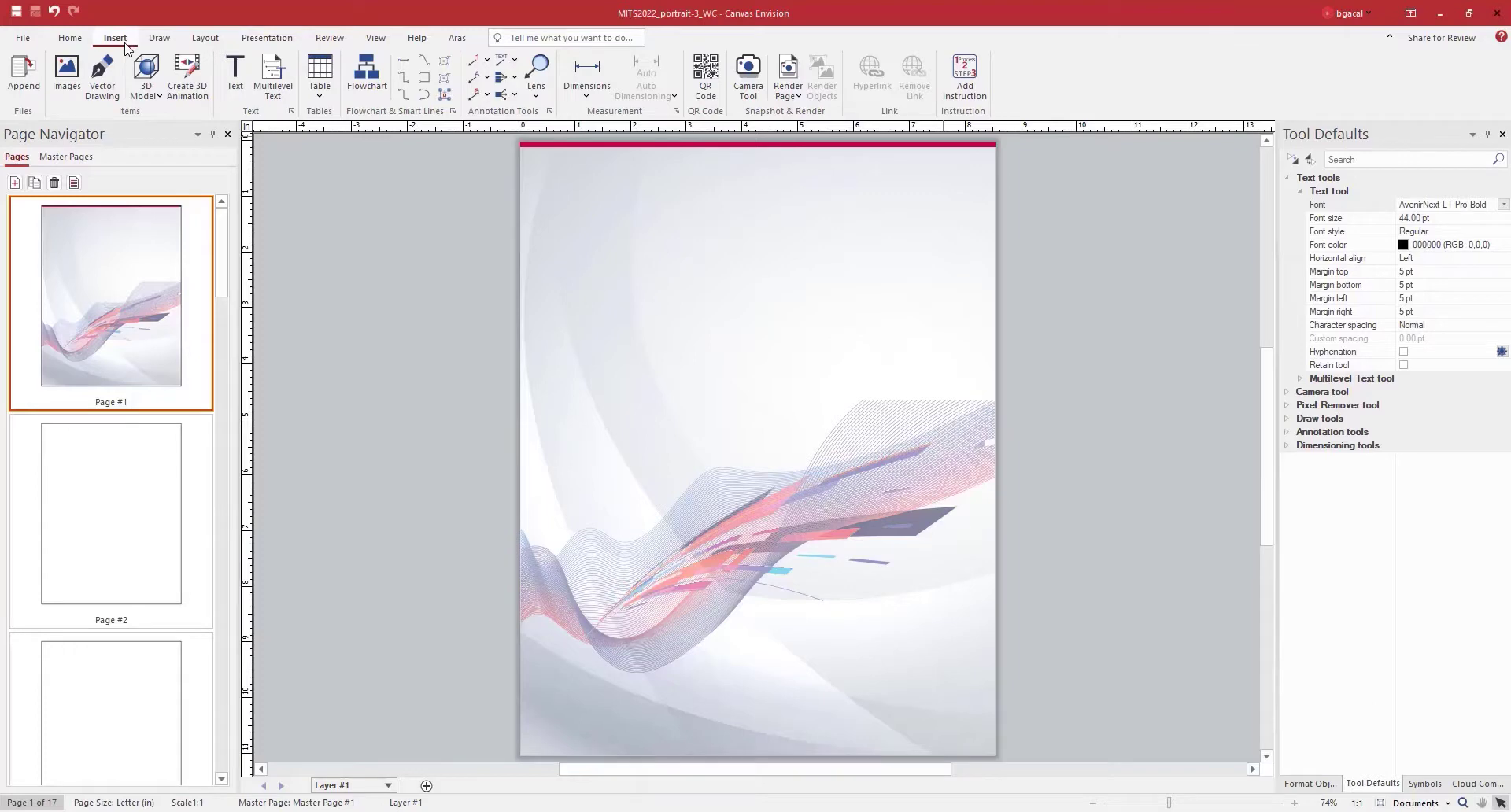
Add the text '3-Wheel Raspberry' near the page top and centre it horizontally
click(227, 89)
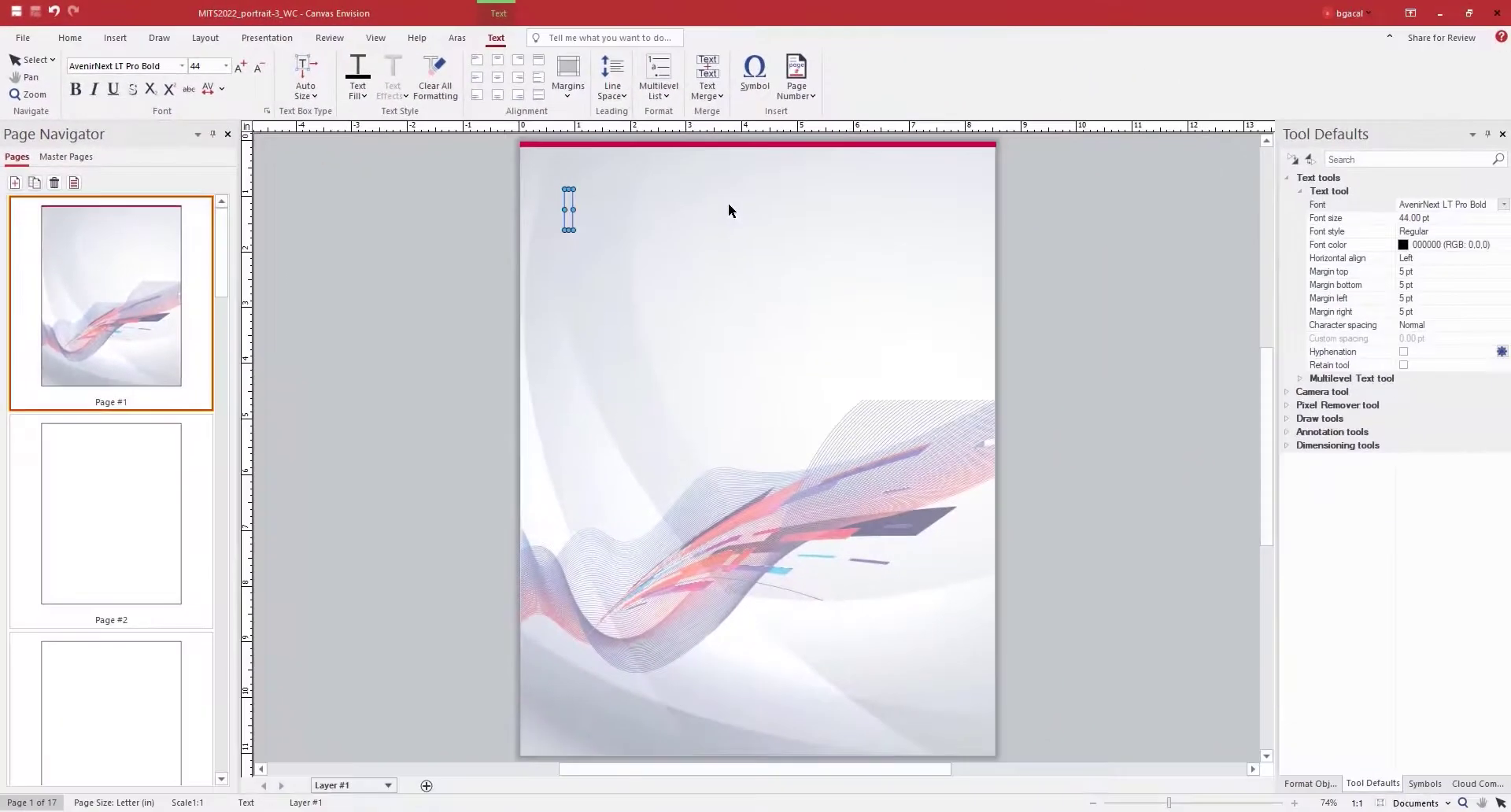
key(Escape)
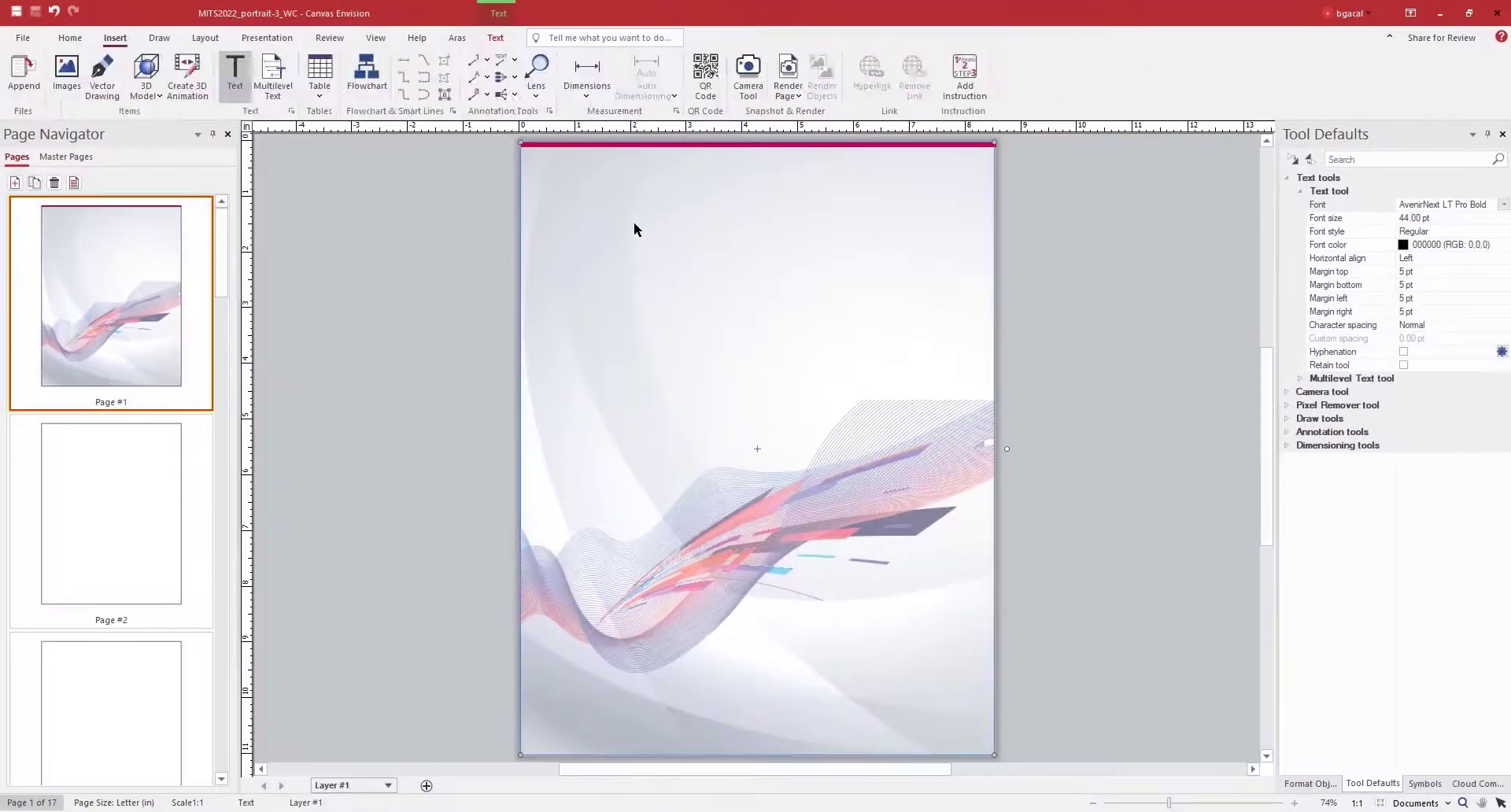
click(568, 206)
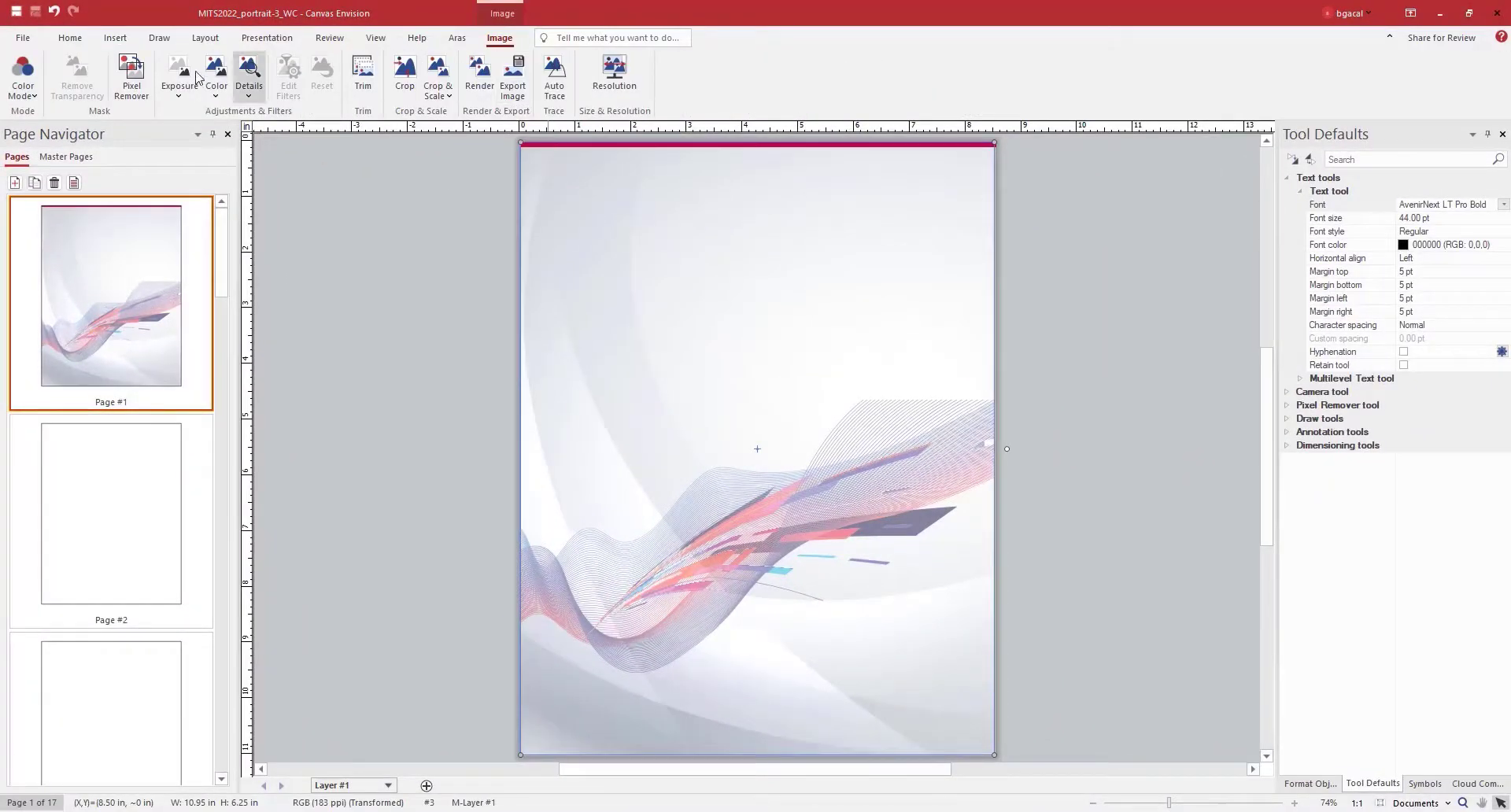
click(115, 38)
click(234, 75)
click(575, 183)
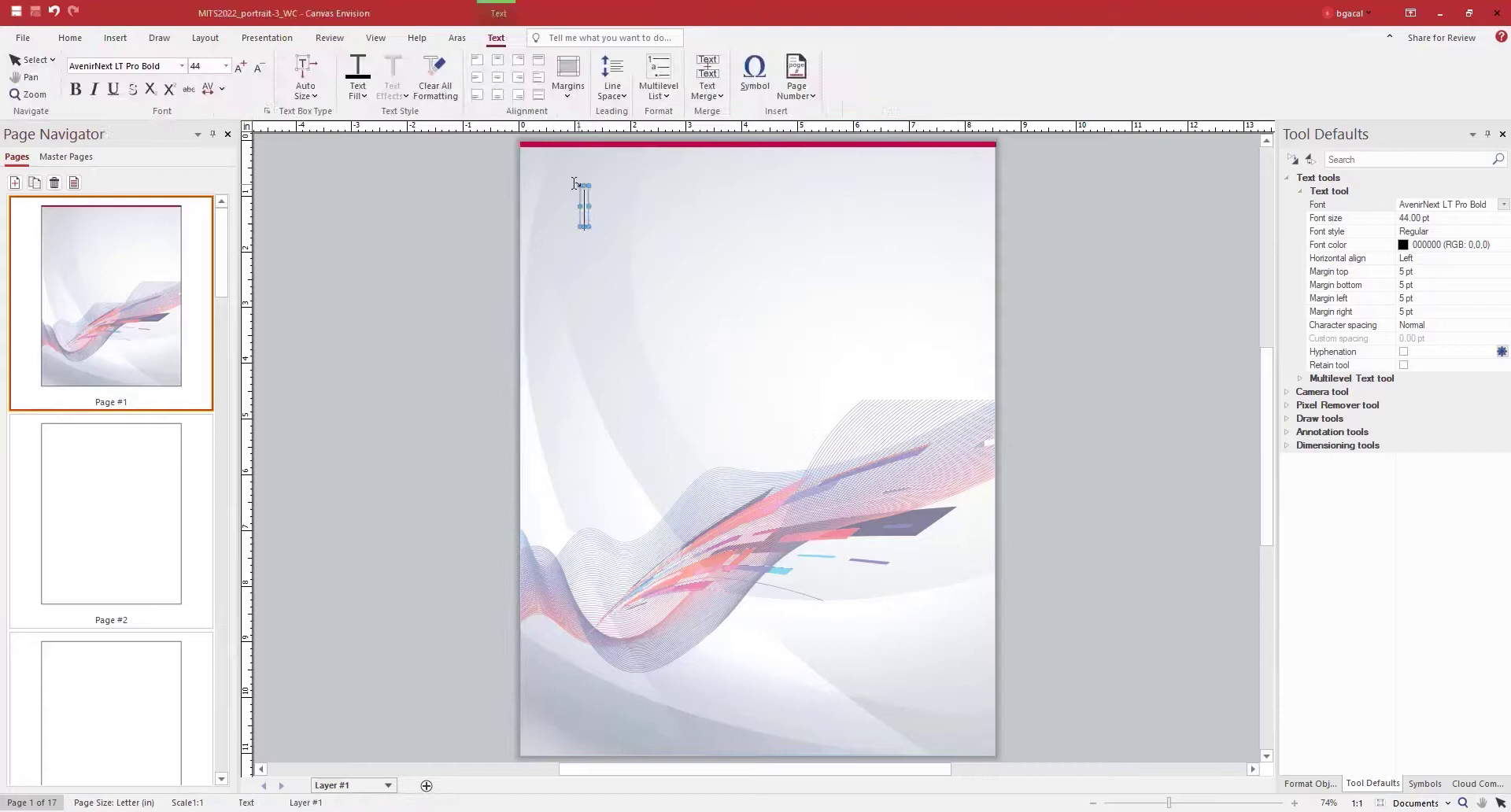
text(3-Wheel Raspberry Robot)
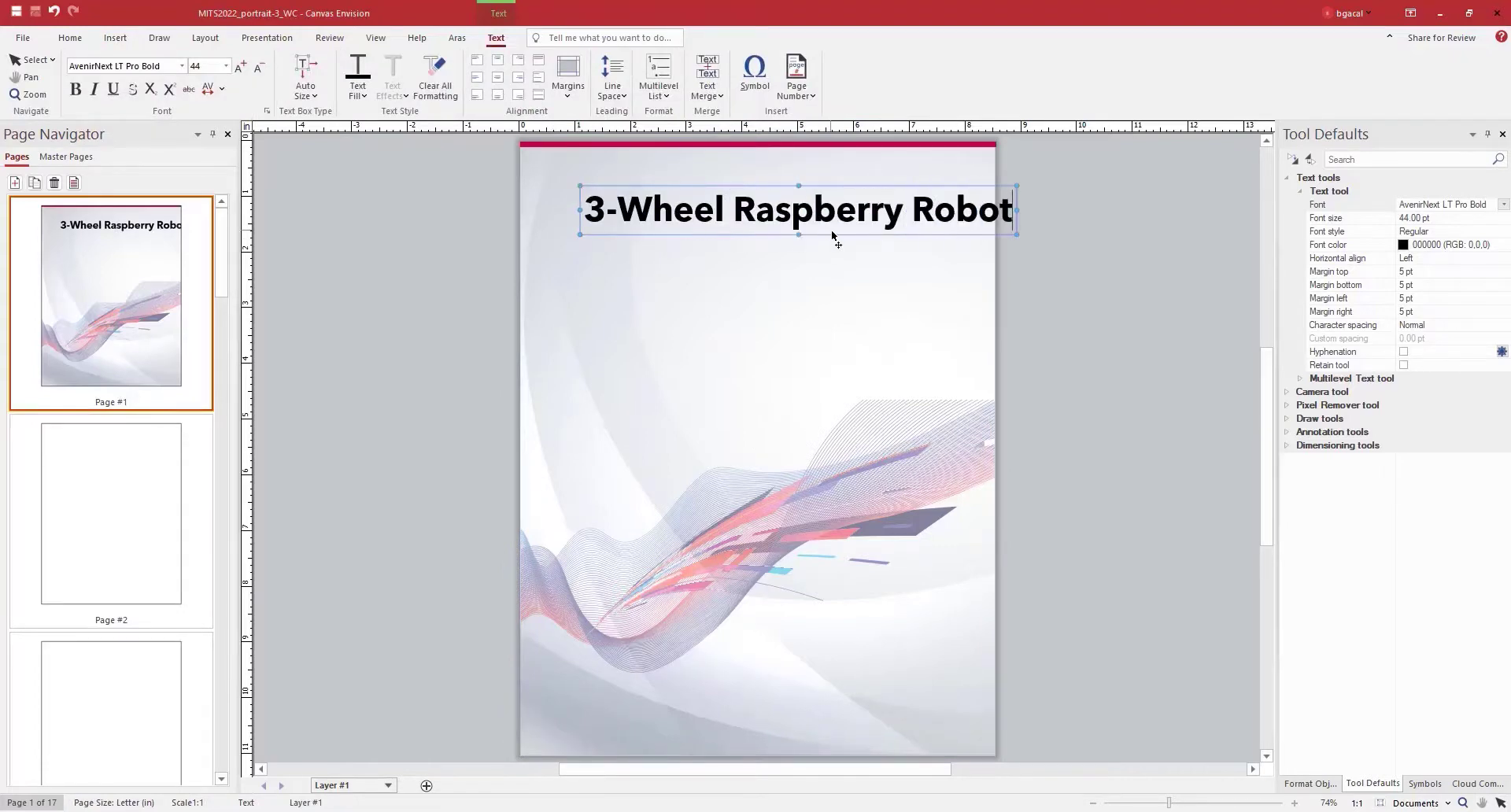
drag(832, 234, 795, 229)
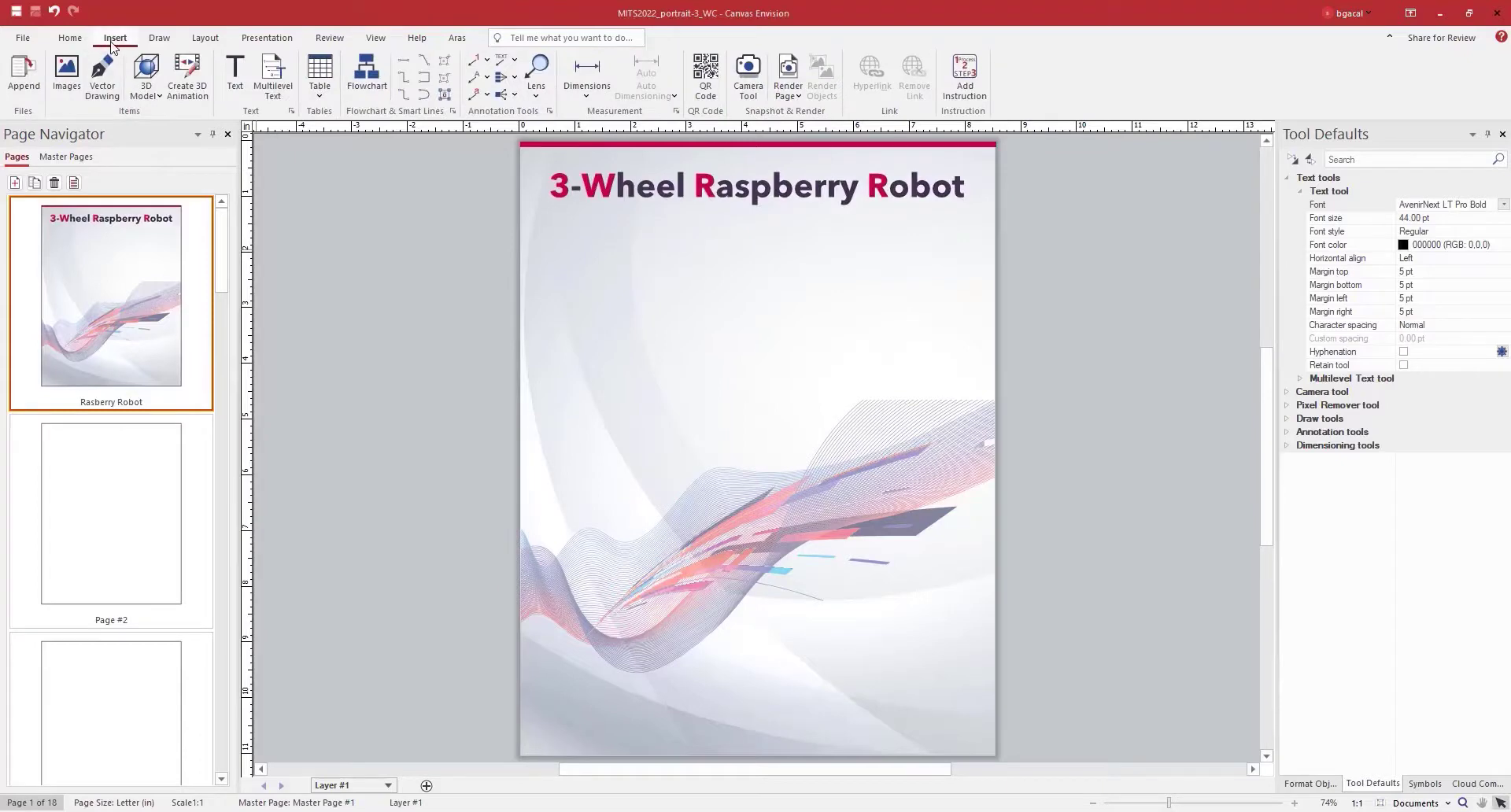
Insert the WRR_image photo, with all file types listed, and move it up under the title
click(69, 81)
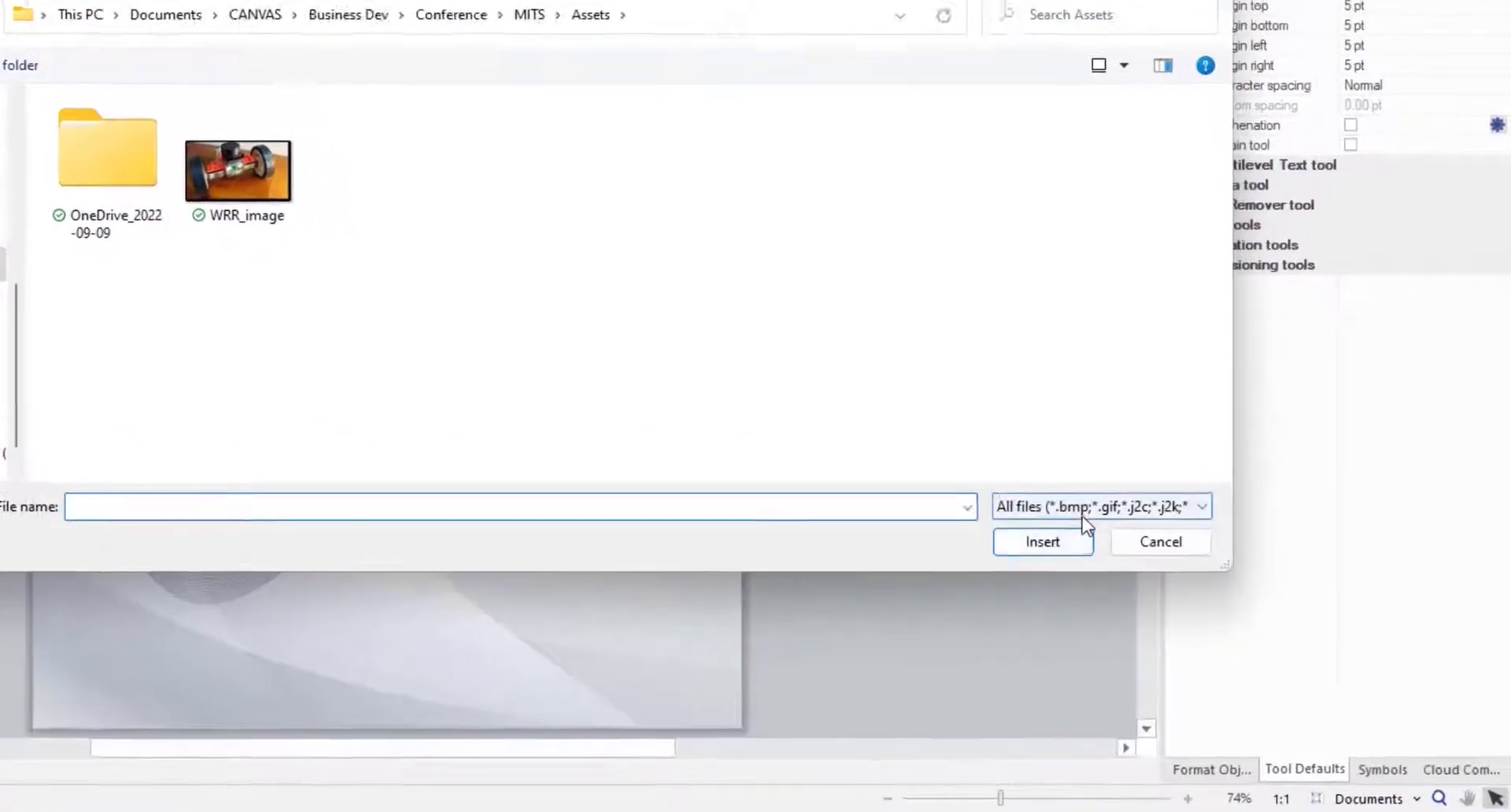
click(1211, 598)
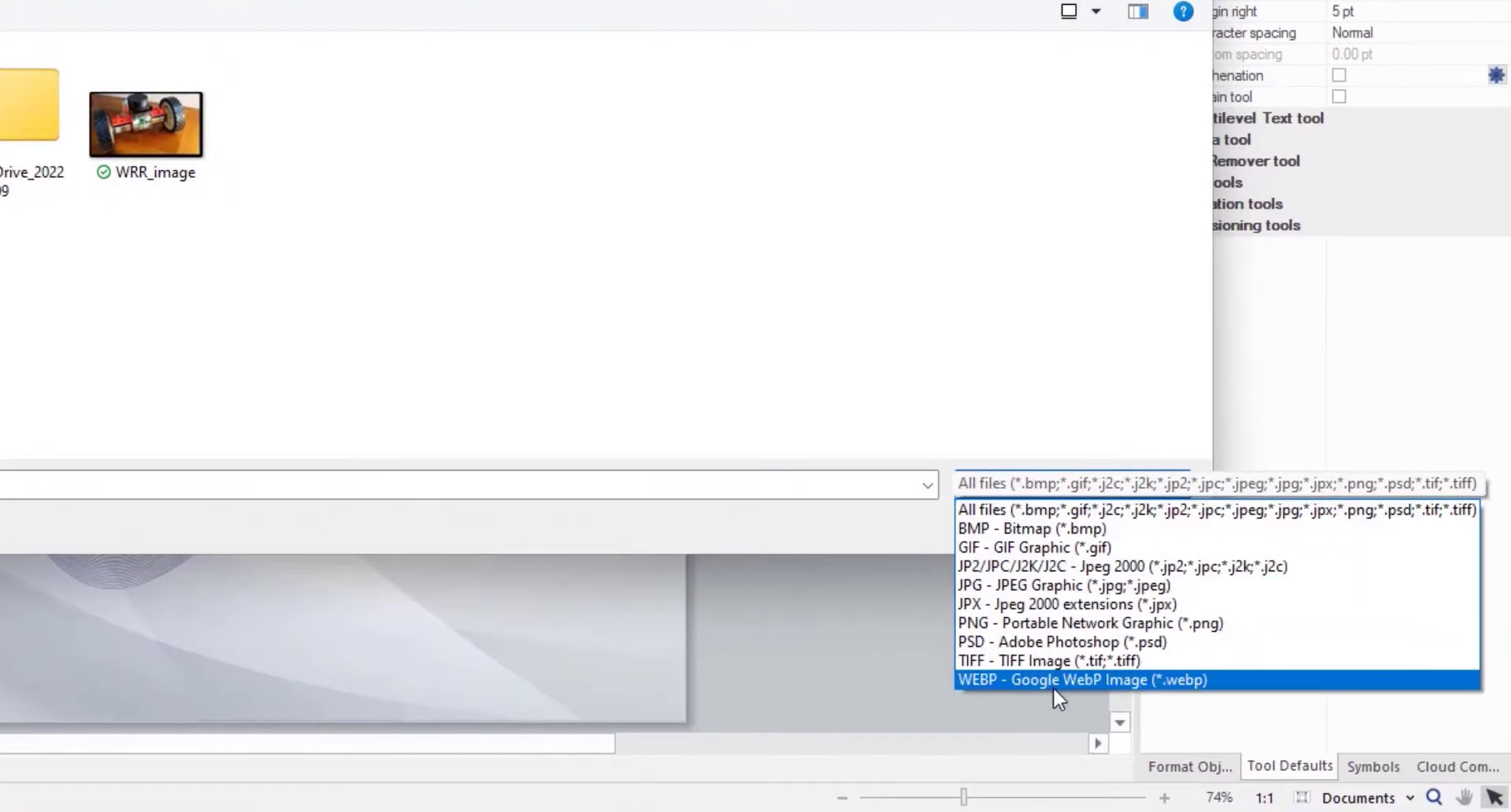
click(1102, 509)
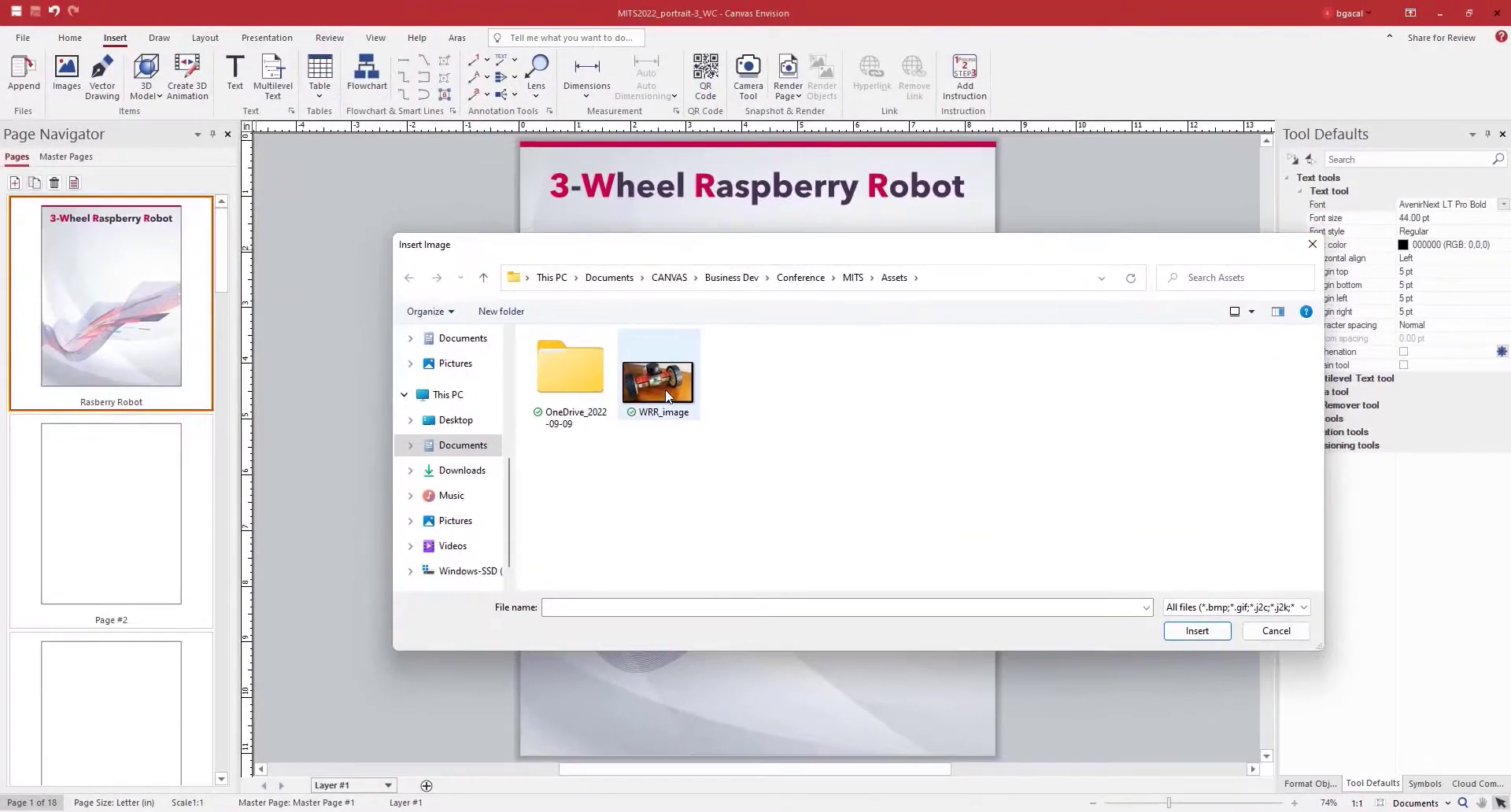
click(668, 398)
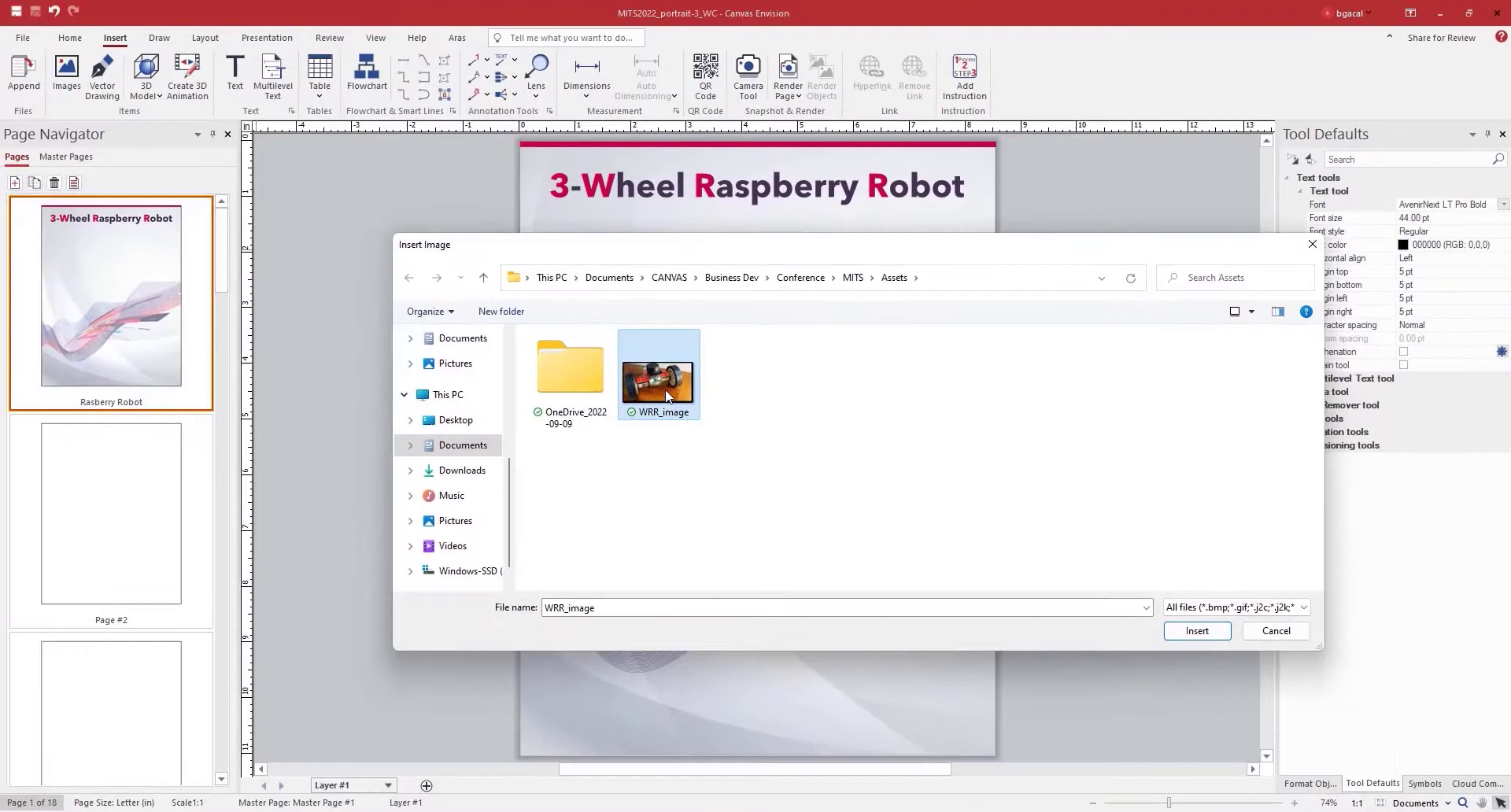
click(1195, 632)
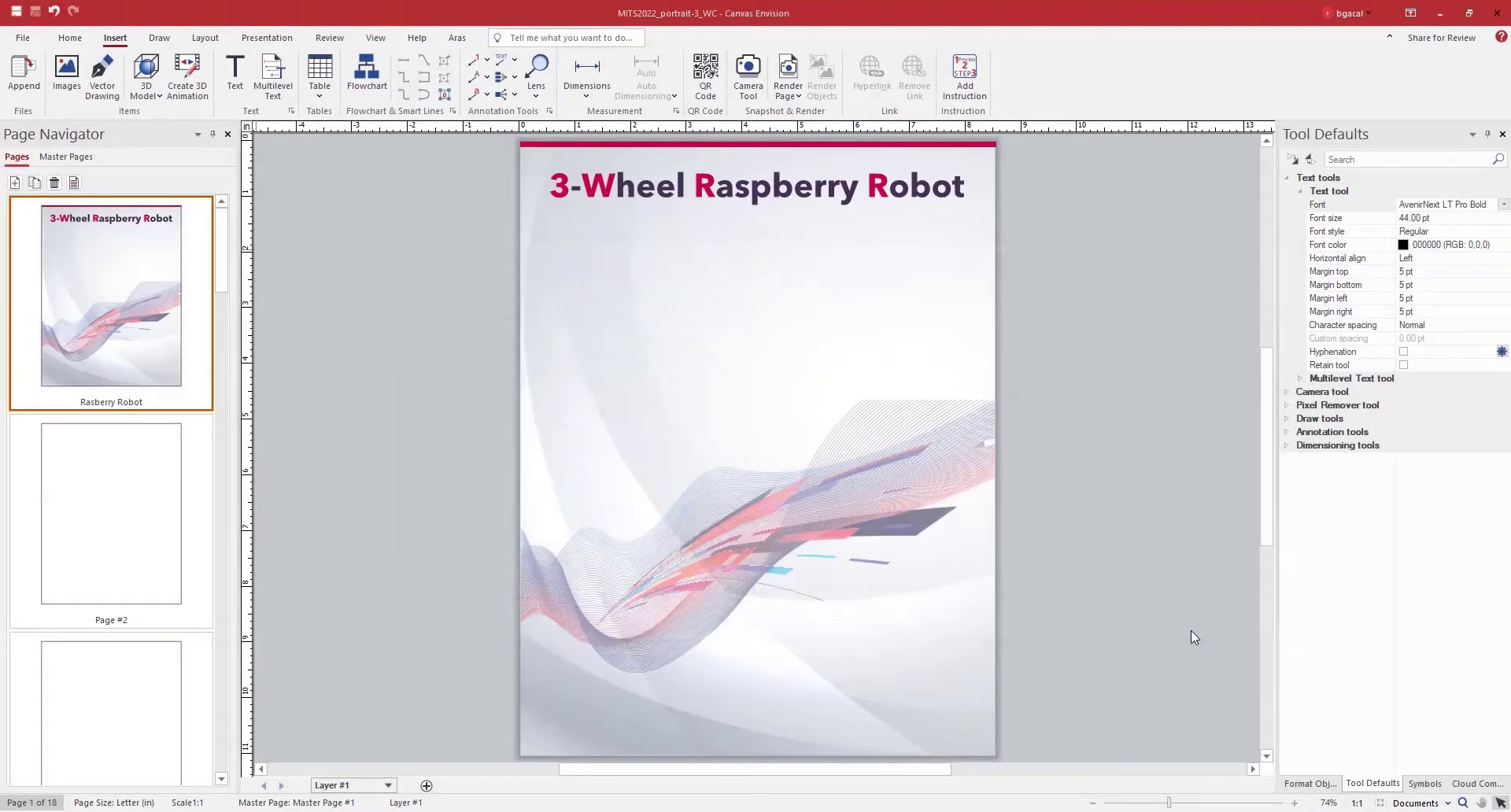
drag(777, 381, 736, 277)
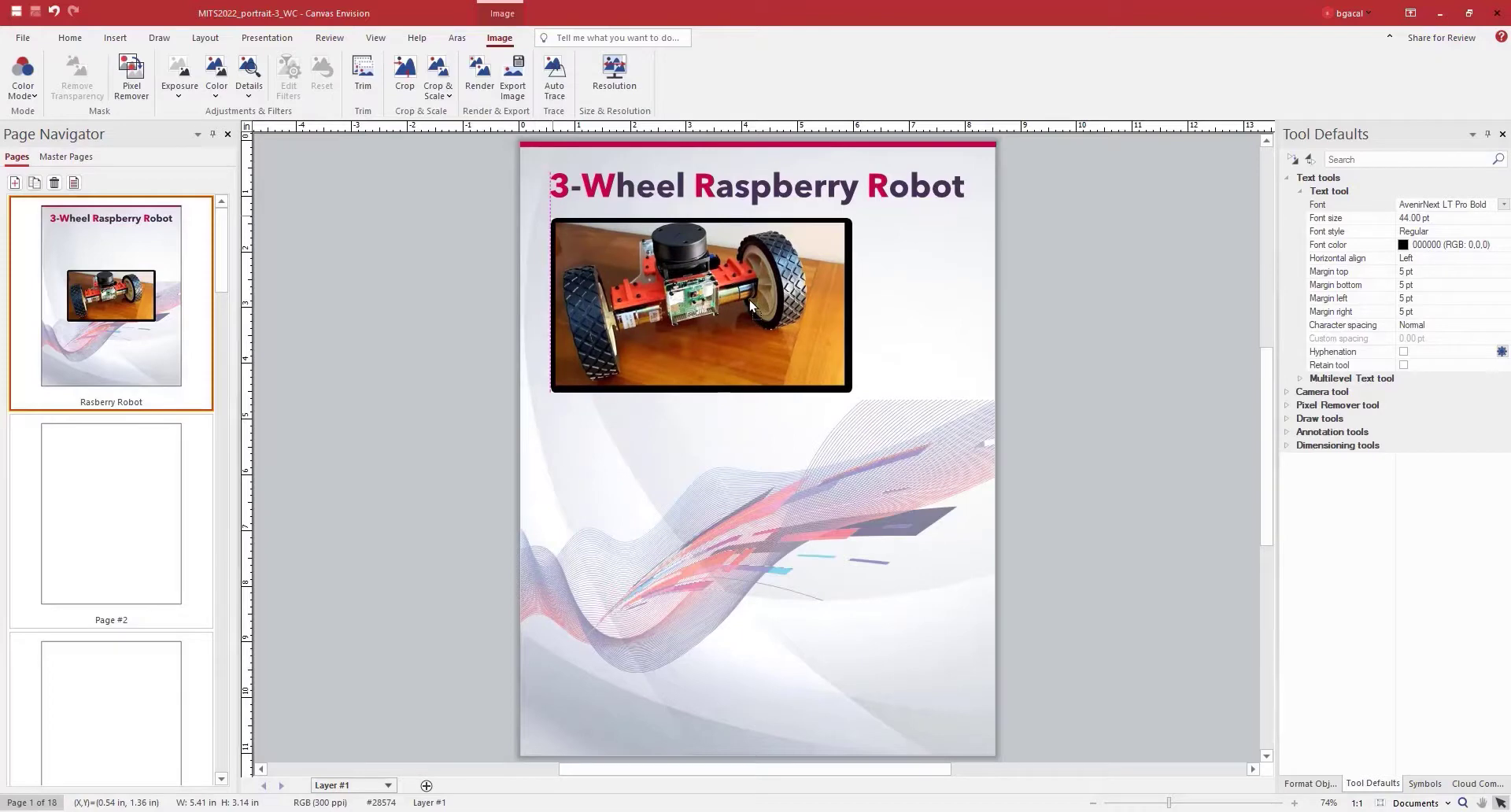
right_click(646, 316)
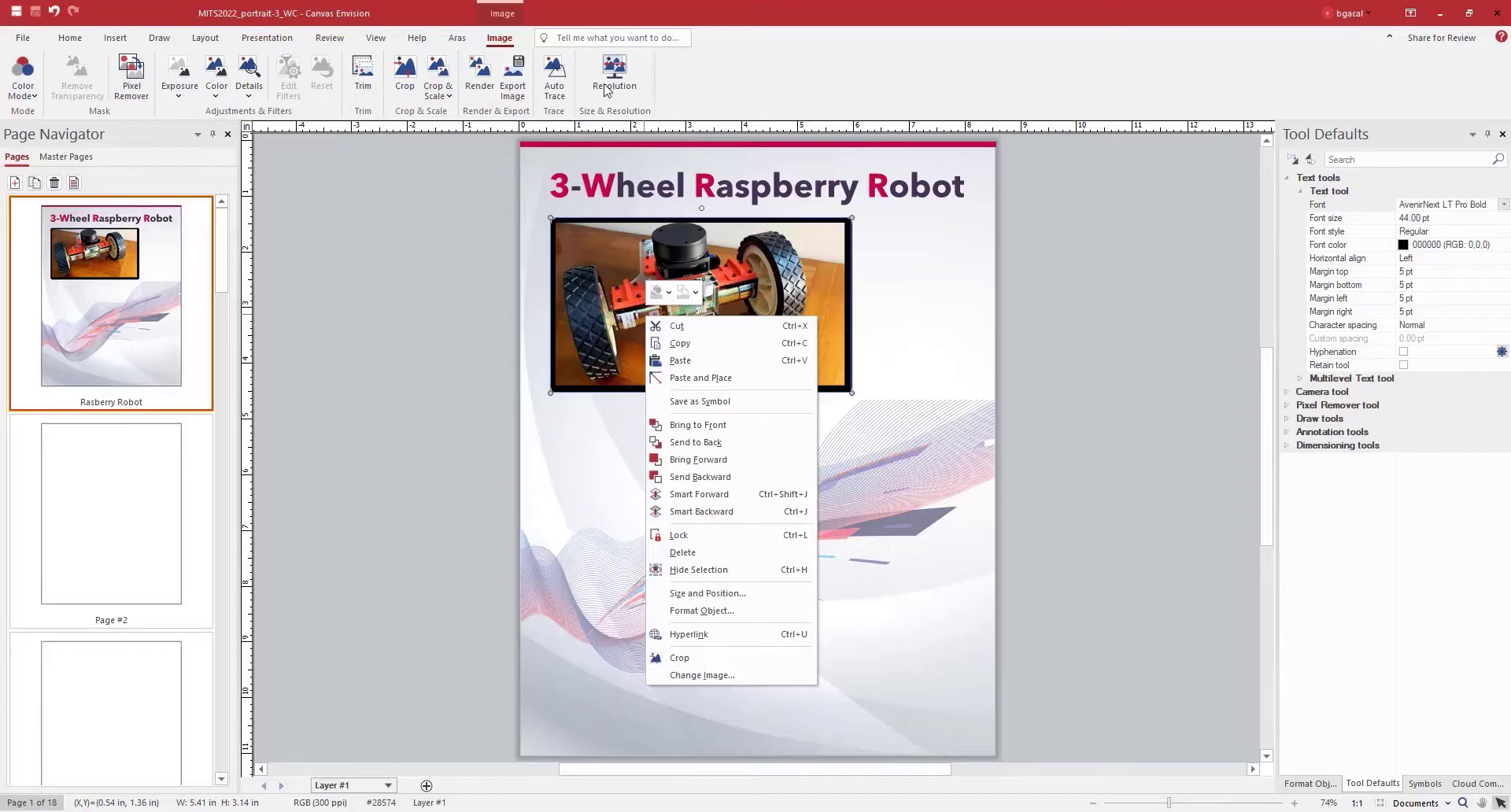
click(1081, 305)
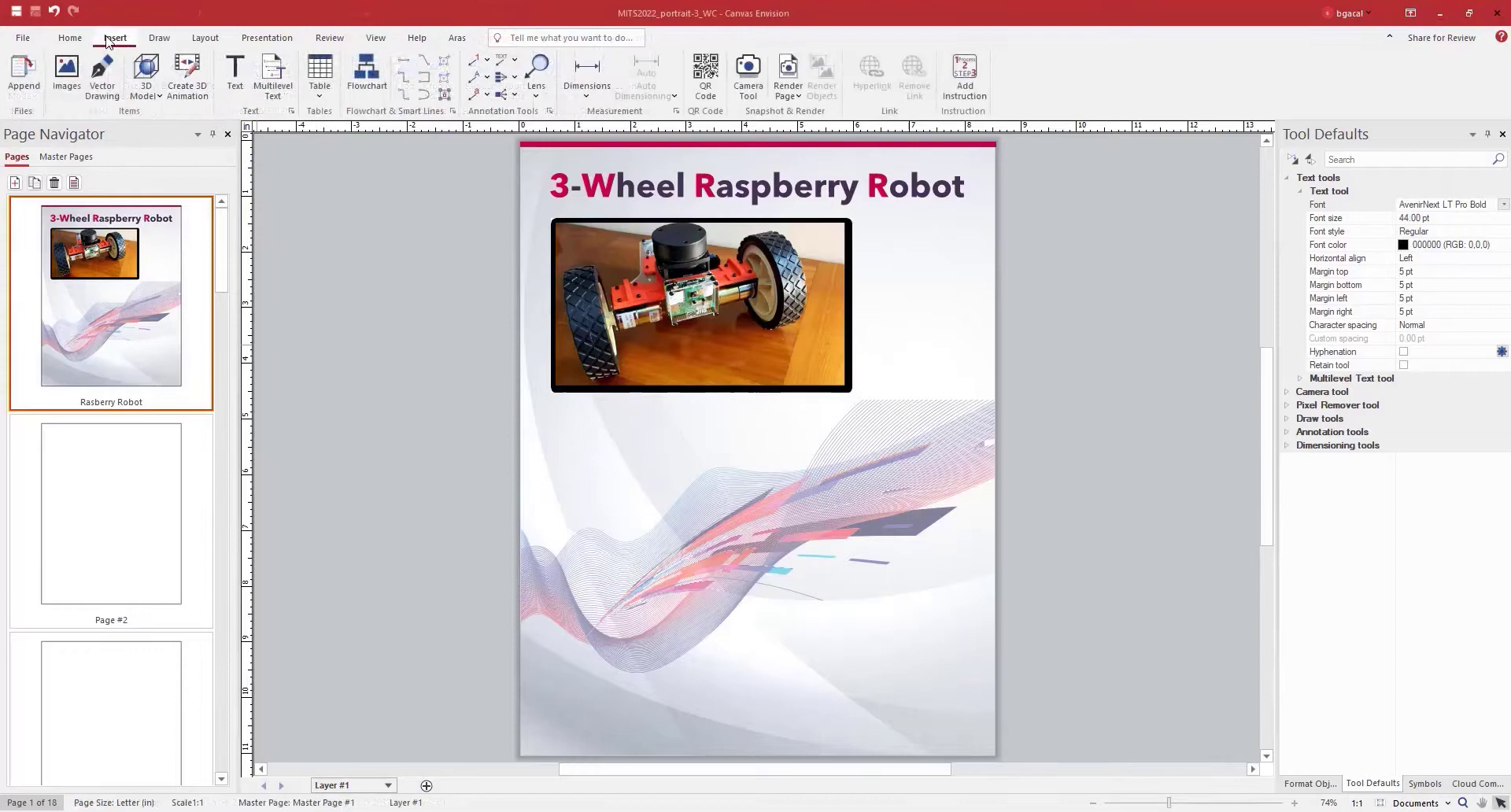
Insert the MITS2022_portrait-3 vector drawing and move it up beside the photo
click(100, 90)
click(991, 596)
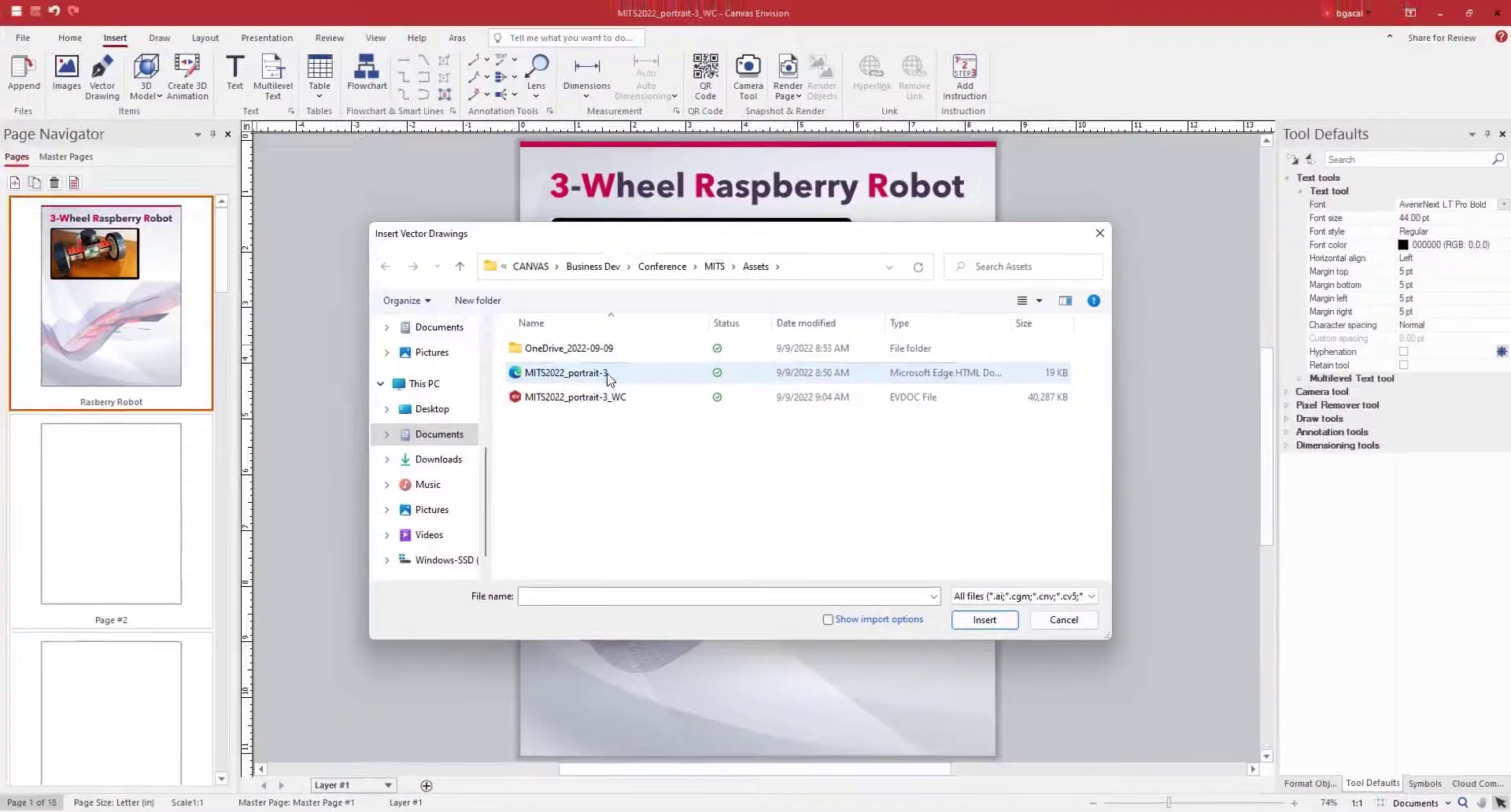
click(372, 268)
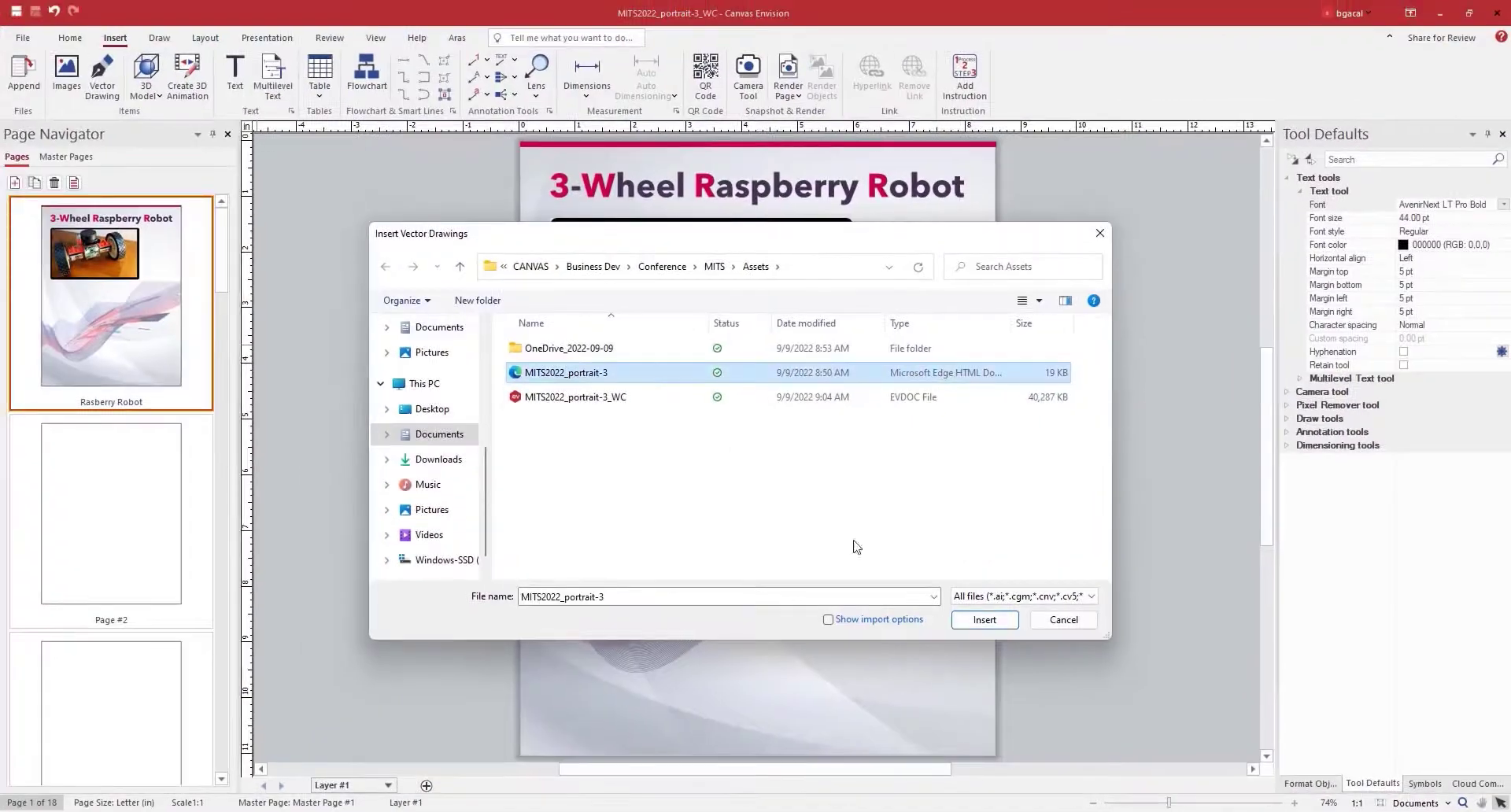
click(846, 569)
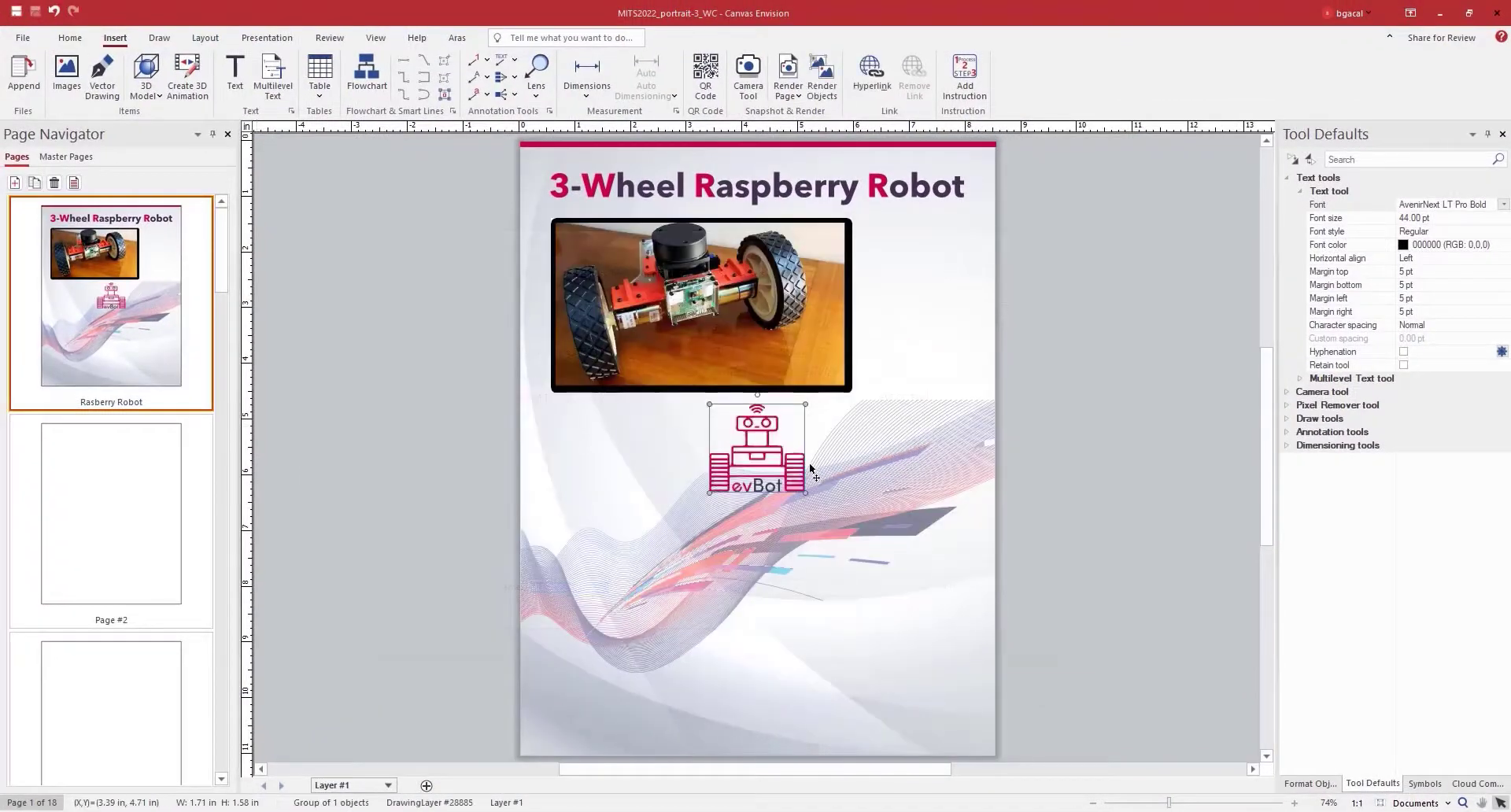
drag(802, 469, 963, 309)
Ungroup the robot drawing into separate objects and convert it to editable paths
right_click(899, 309)
click(942, 625)
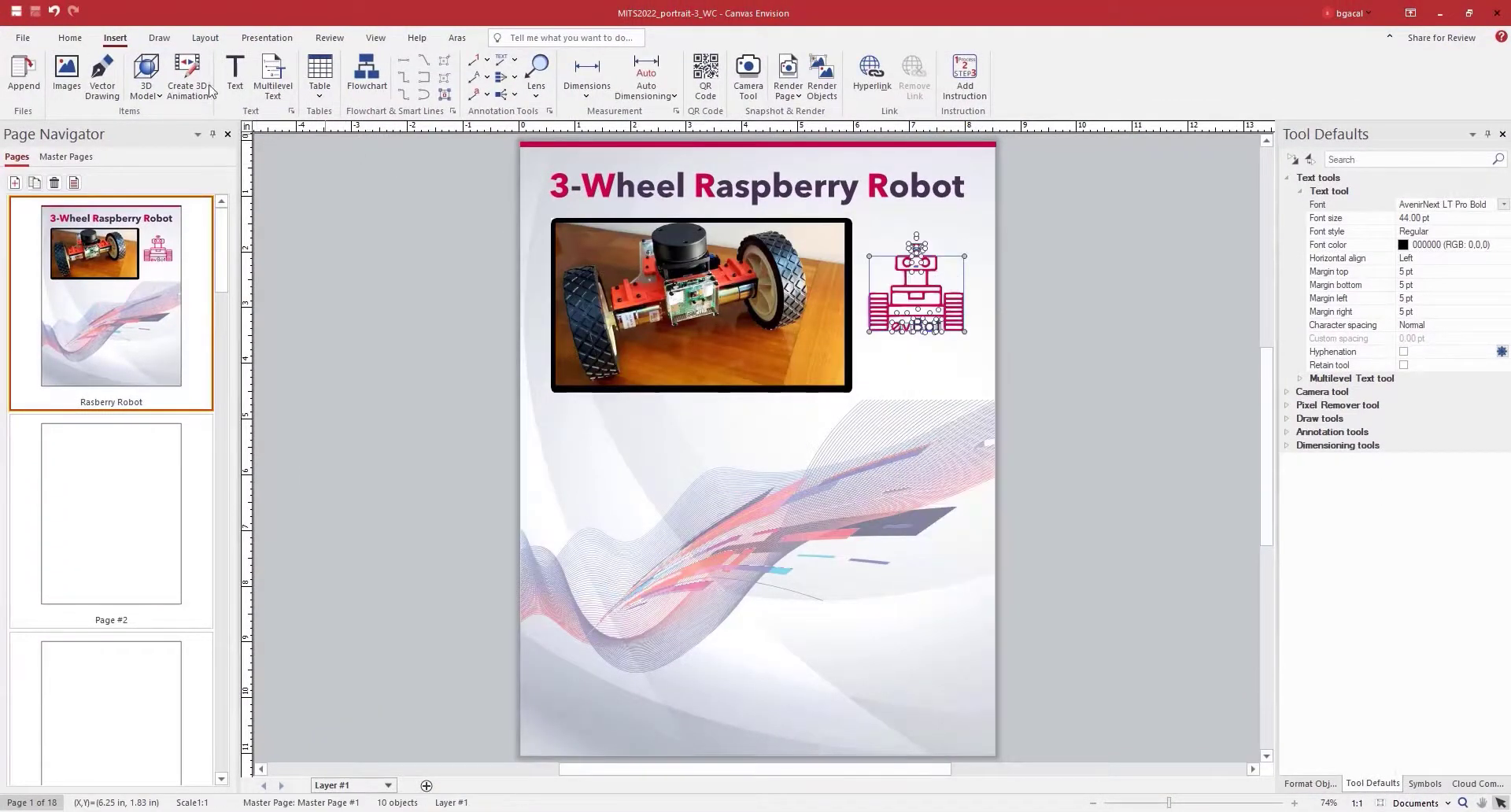
click(154, 37)
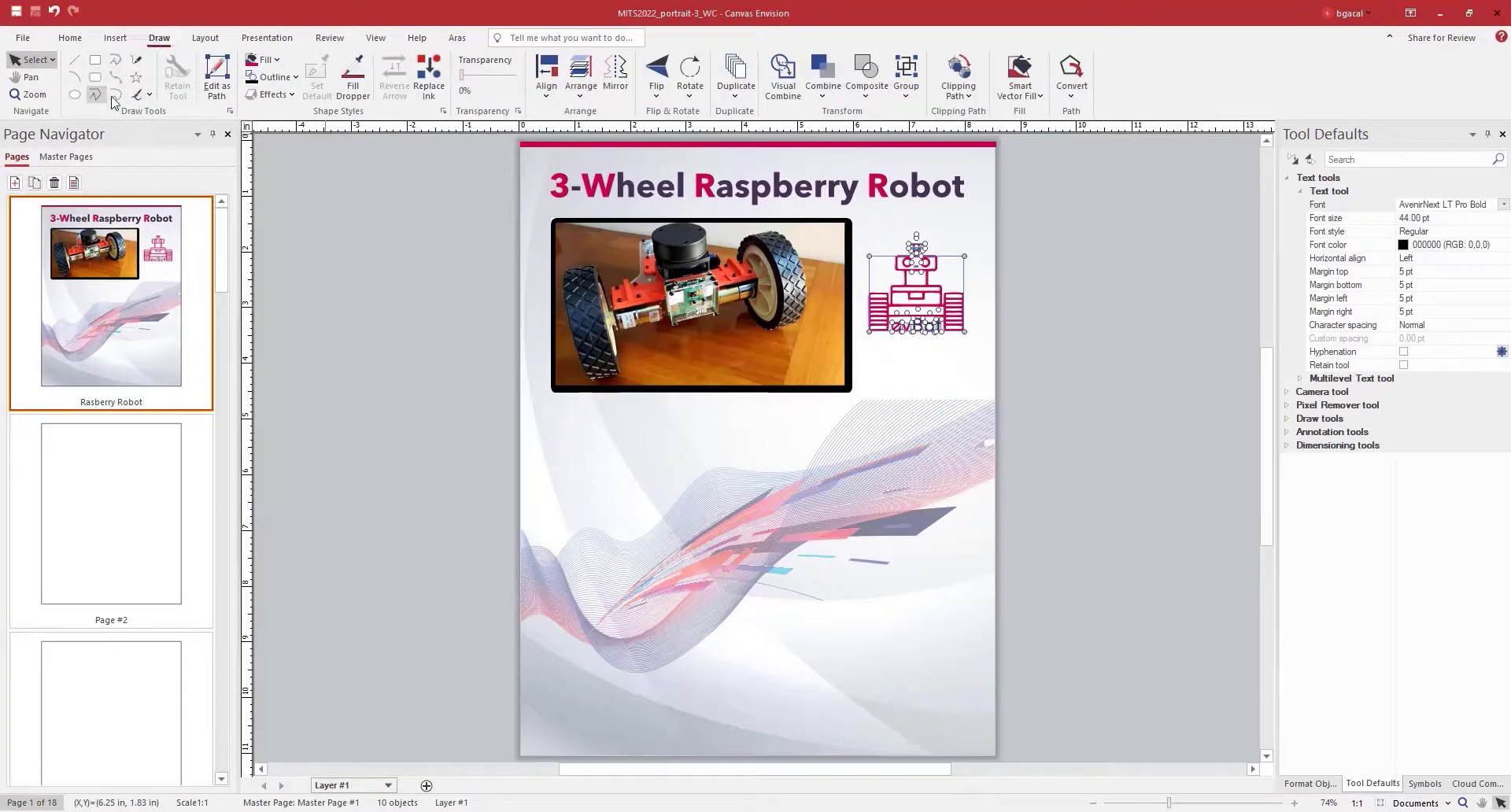
click(213, 90)
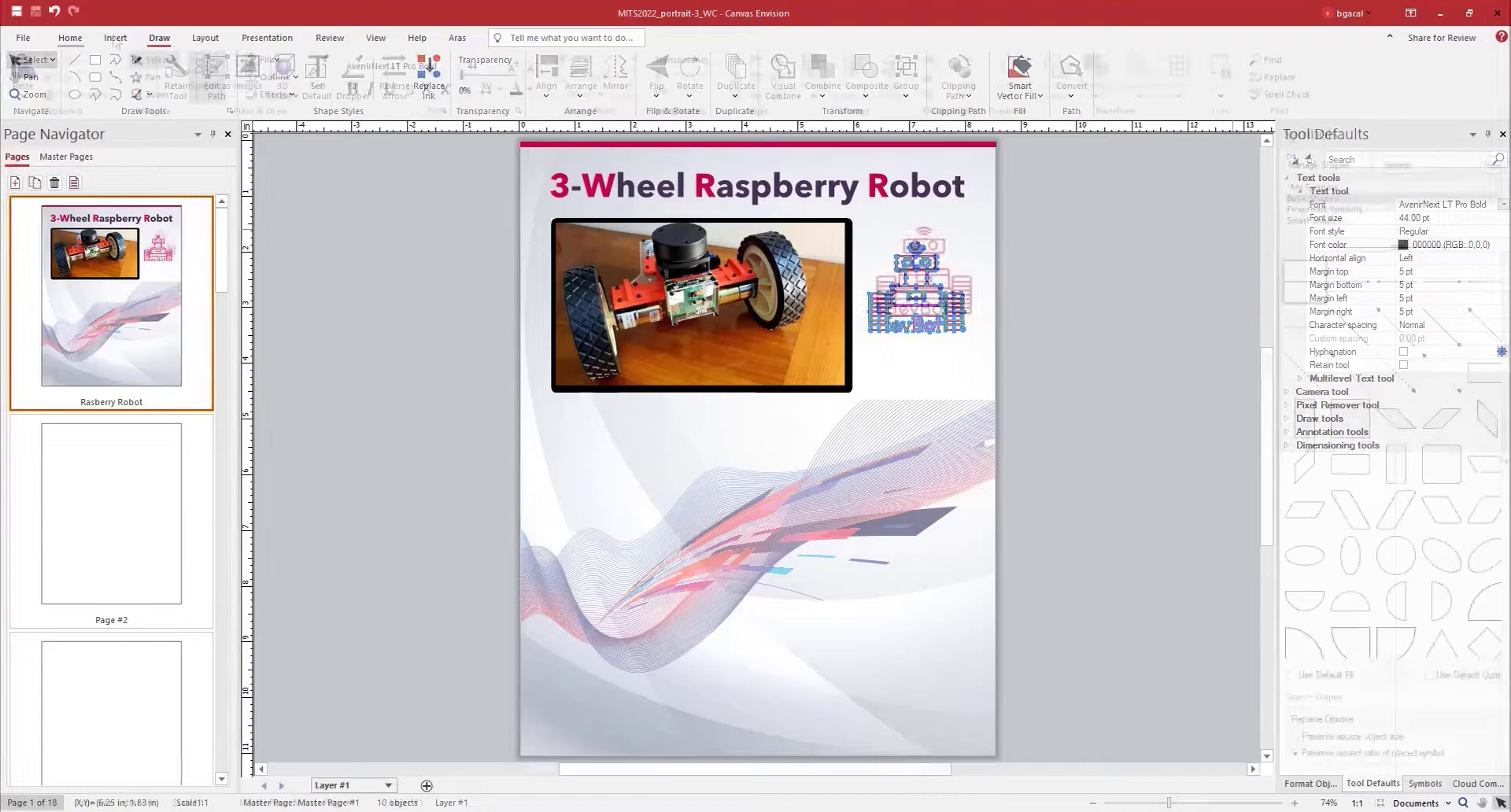
click(116, 38)
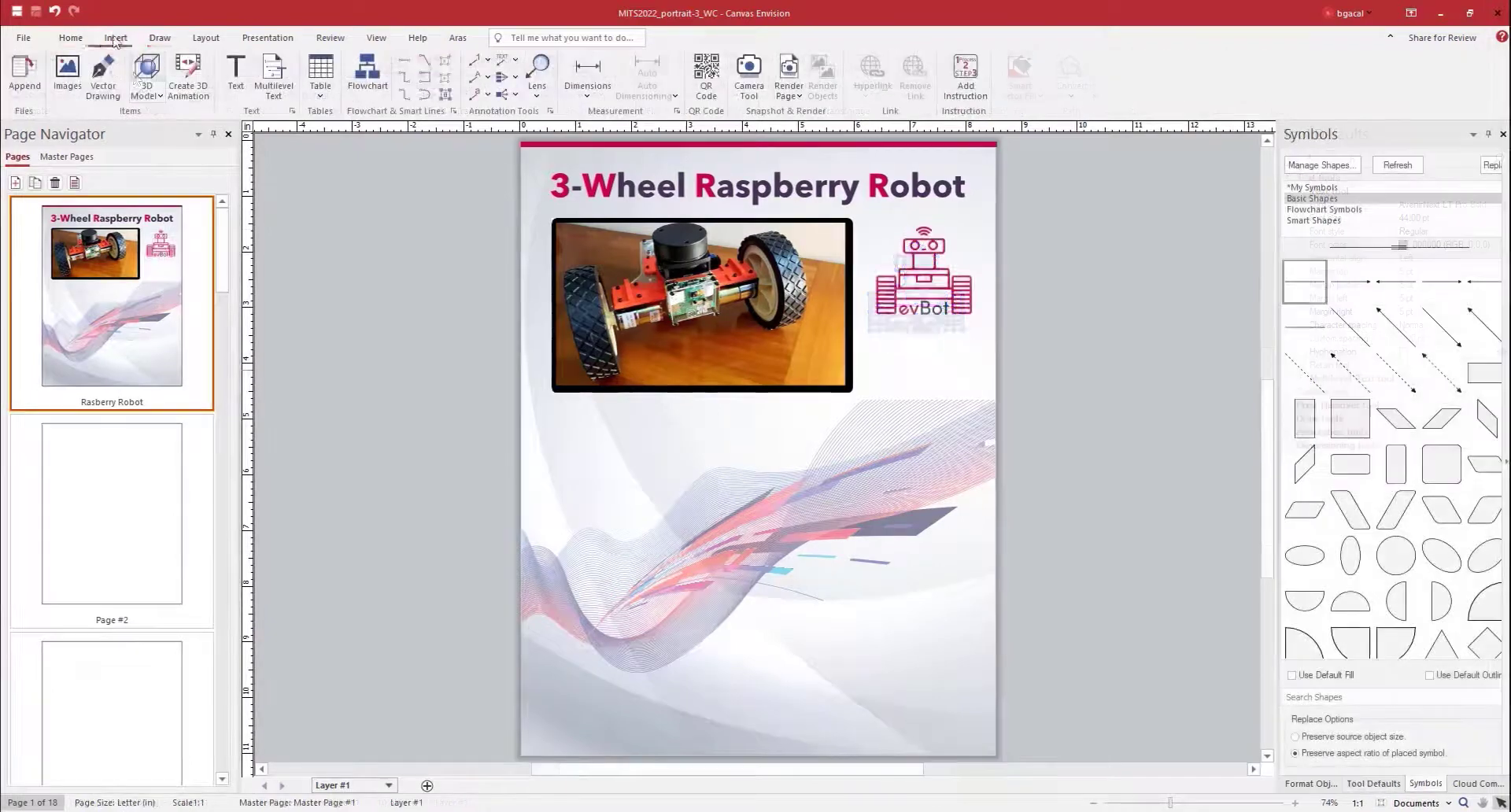
click(147, 69)
Insert the robot's SolidWorks SLDASM assembly model onto the cover page
click(1409, 753)
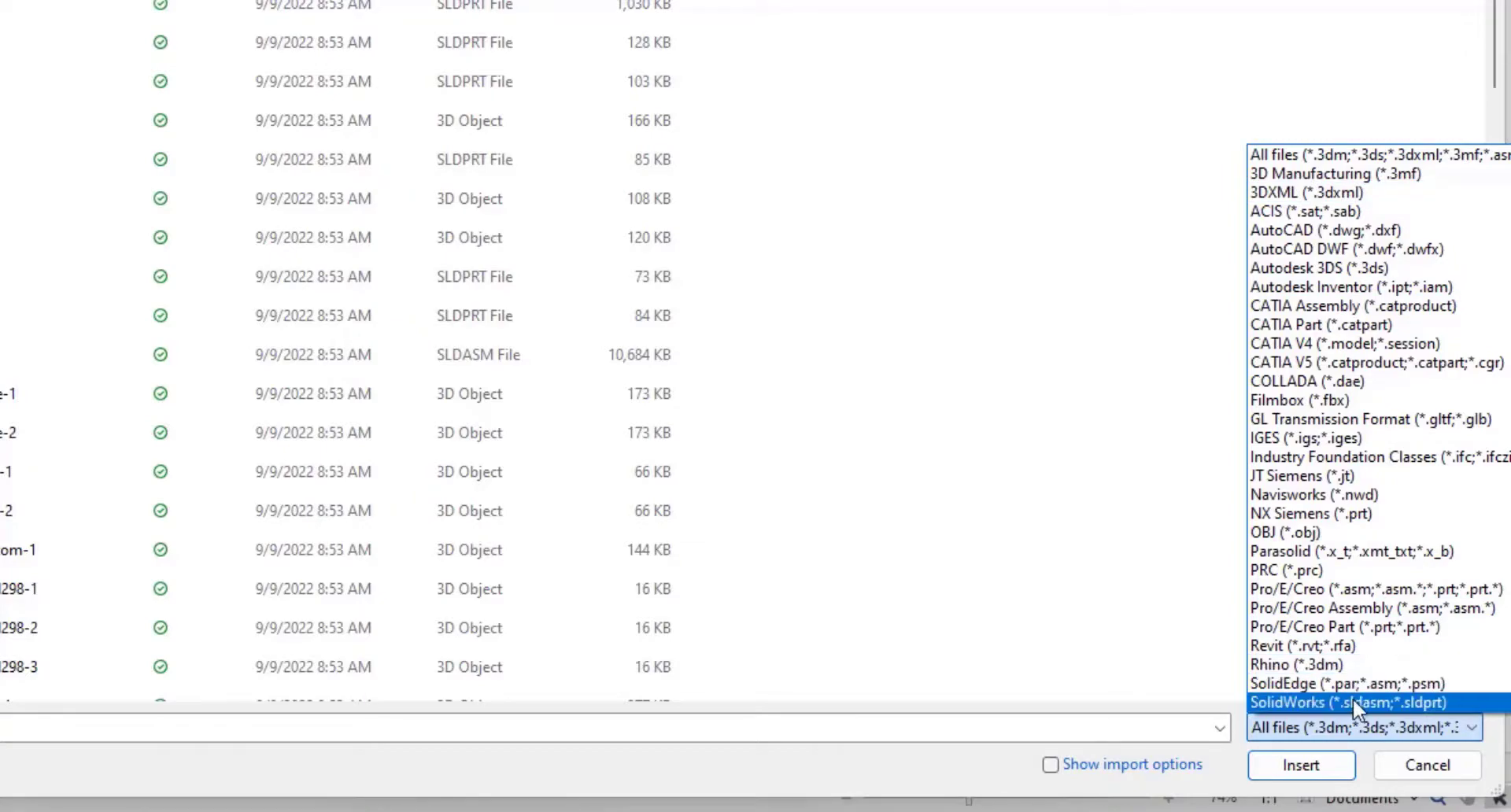
click(302, 354)
double_click(302, 354)
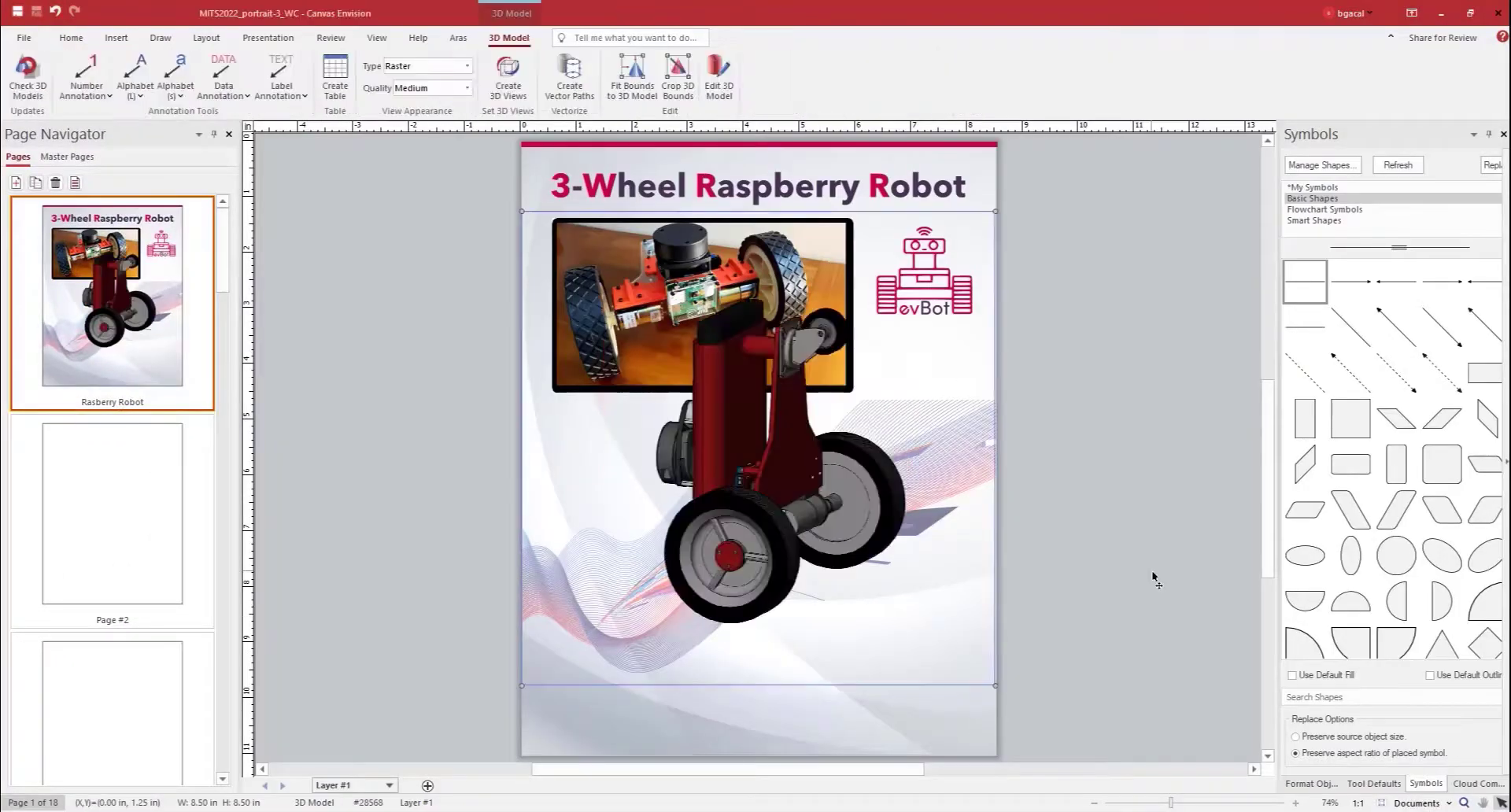
Rotate the 3D robot model to a new angle in 3D edit mode, then exit
right_click(721, 397)
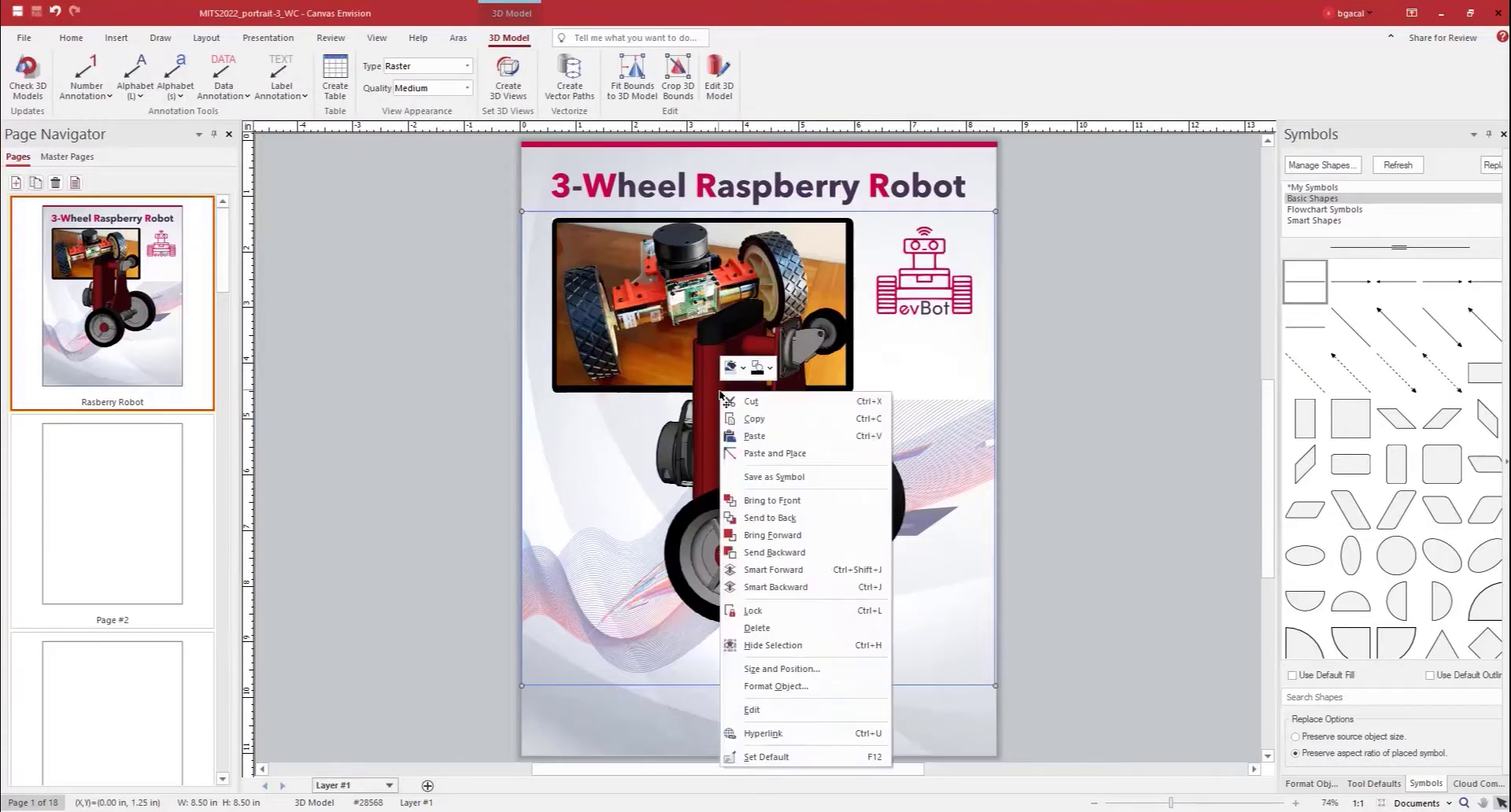
click(810, 712)
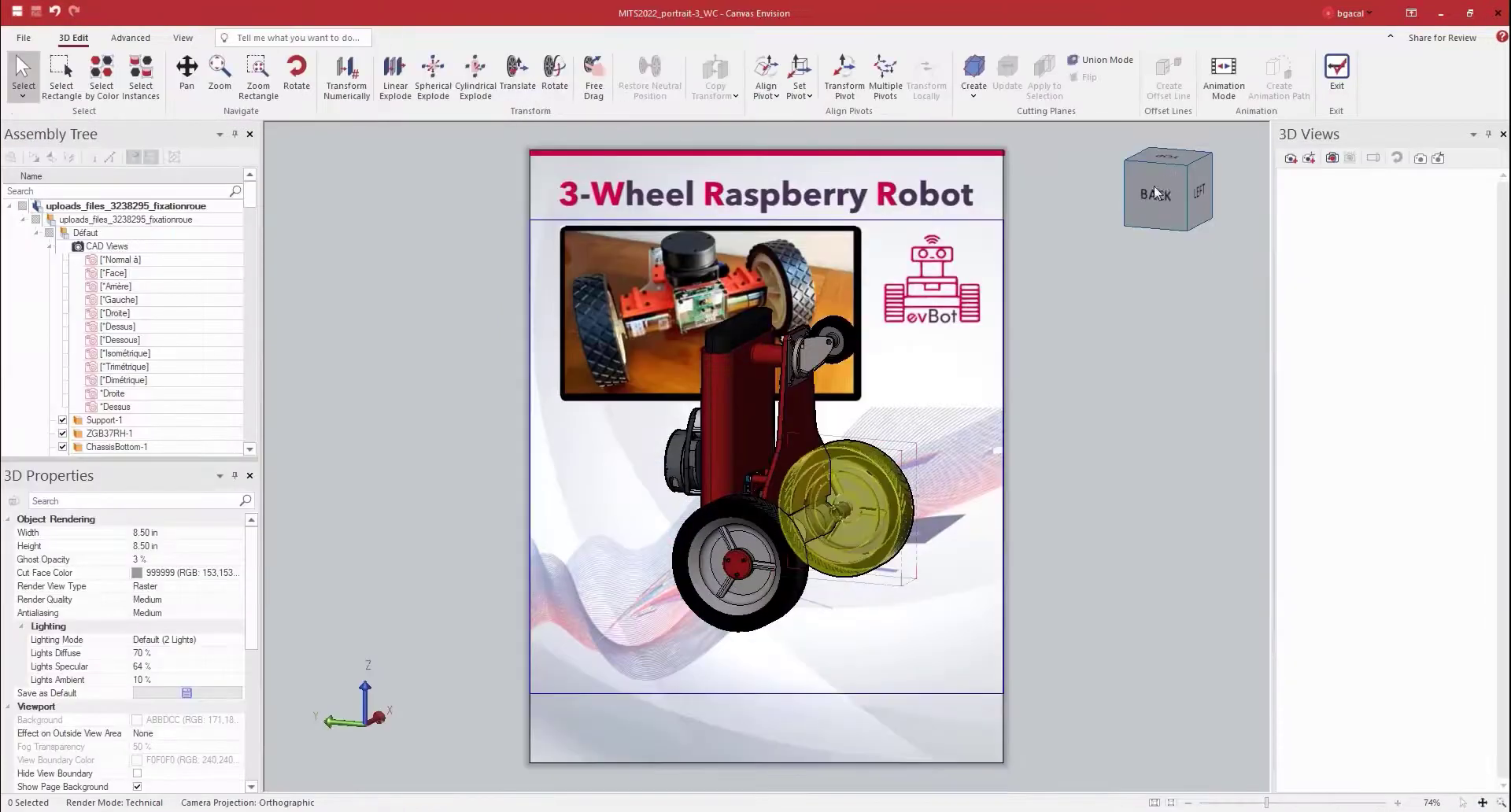
drag(1152, 201, 1177, 158)
click(182, 37)
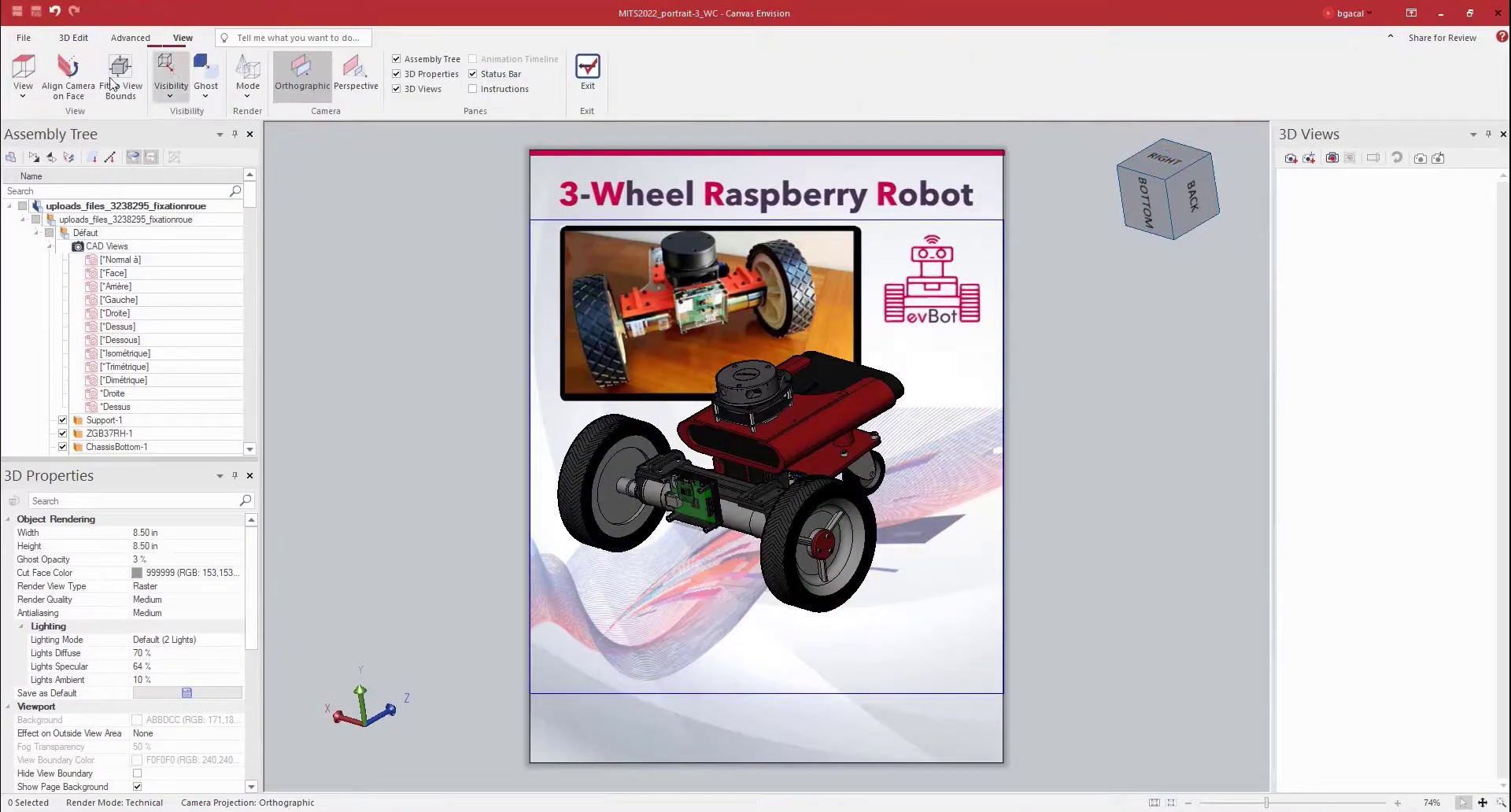
click(22, 87)
key(Escape)
Draw a QR code at lower left and drop the Click to Interact badge on the model
click(705, 76)
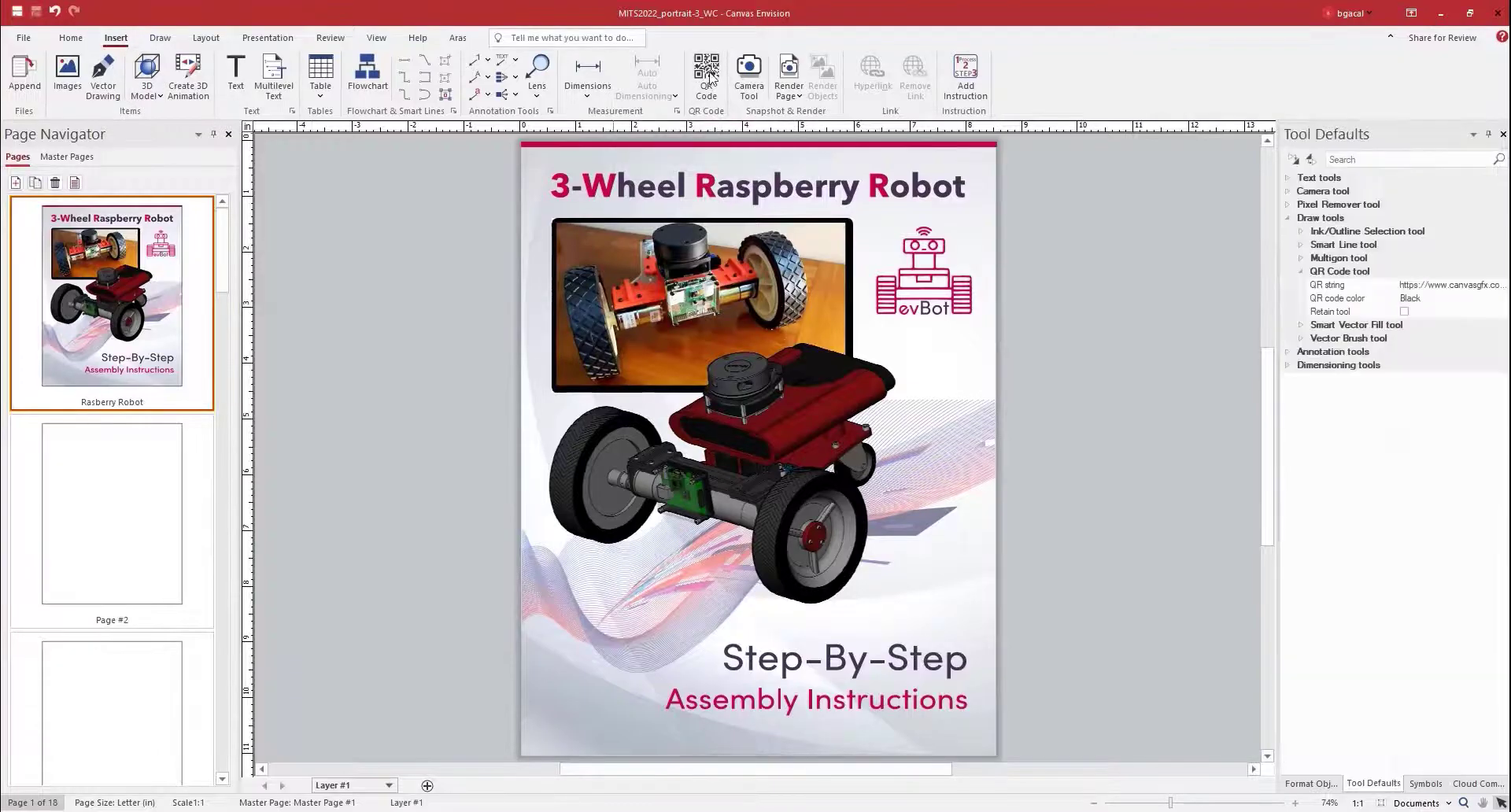
drag(553, 616, 595, 668)
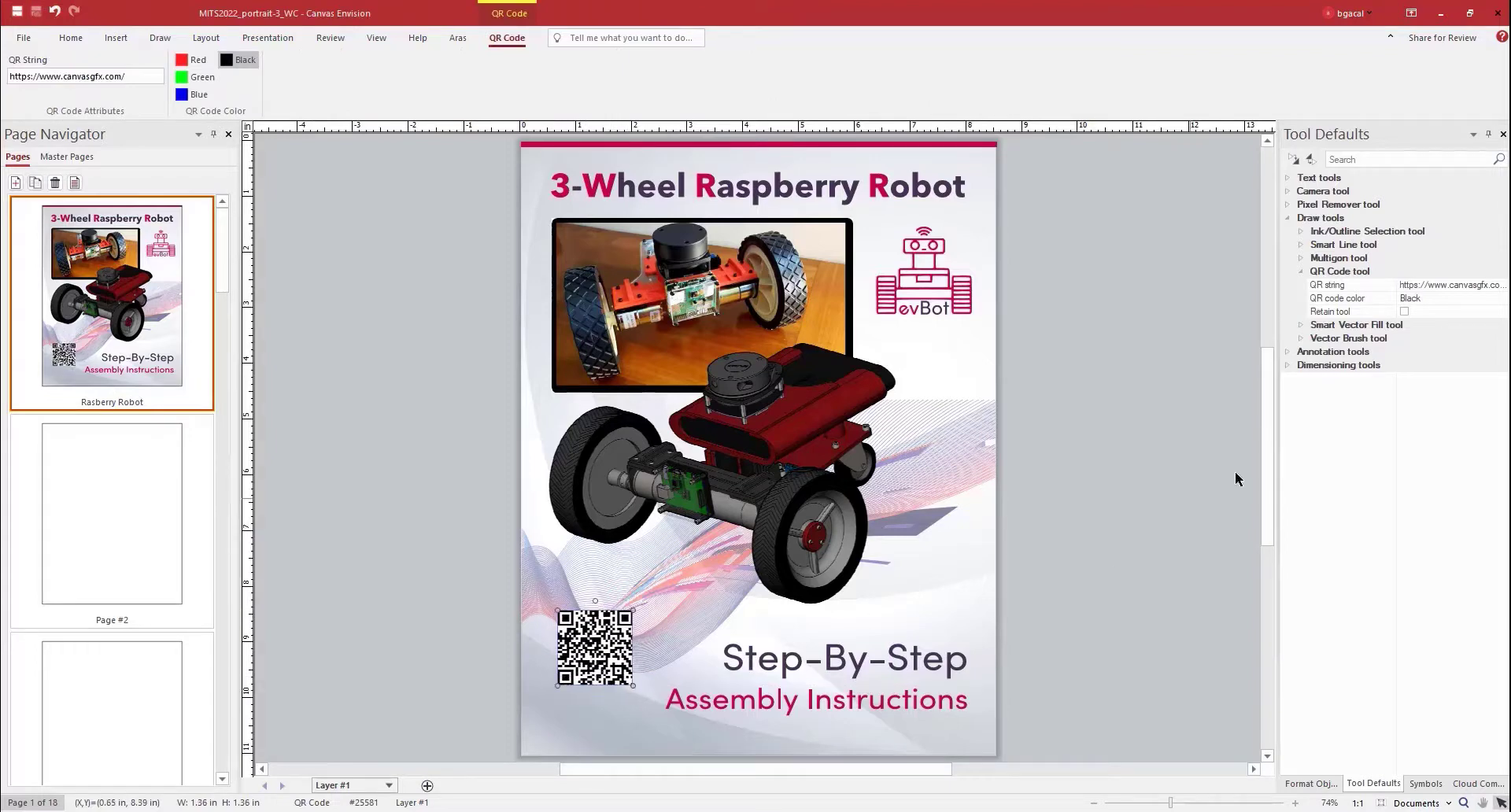
click(1422, 783)
drag(855, 603, 904, 562)
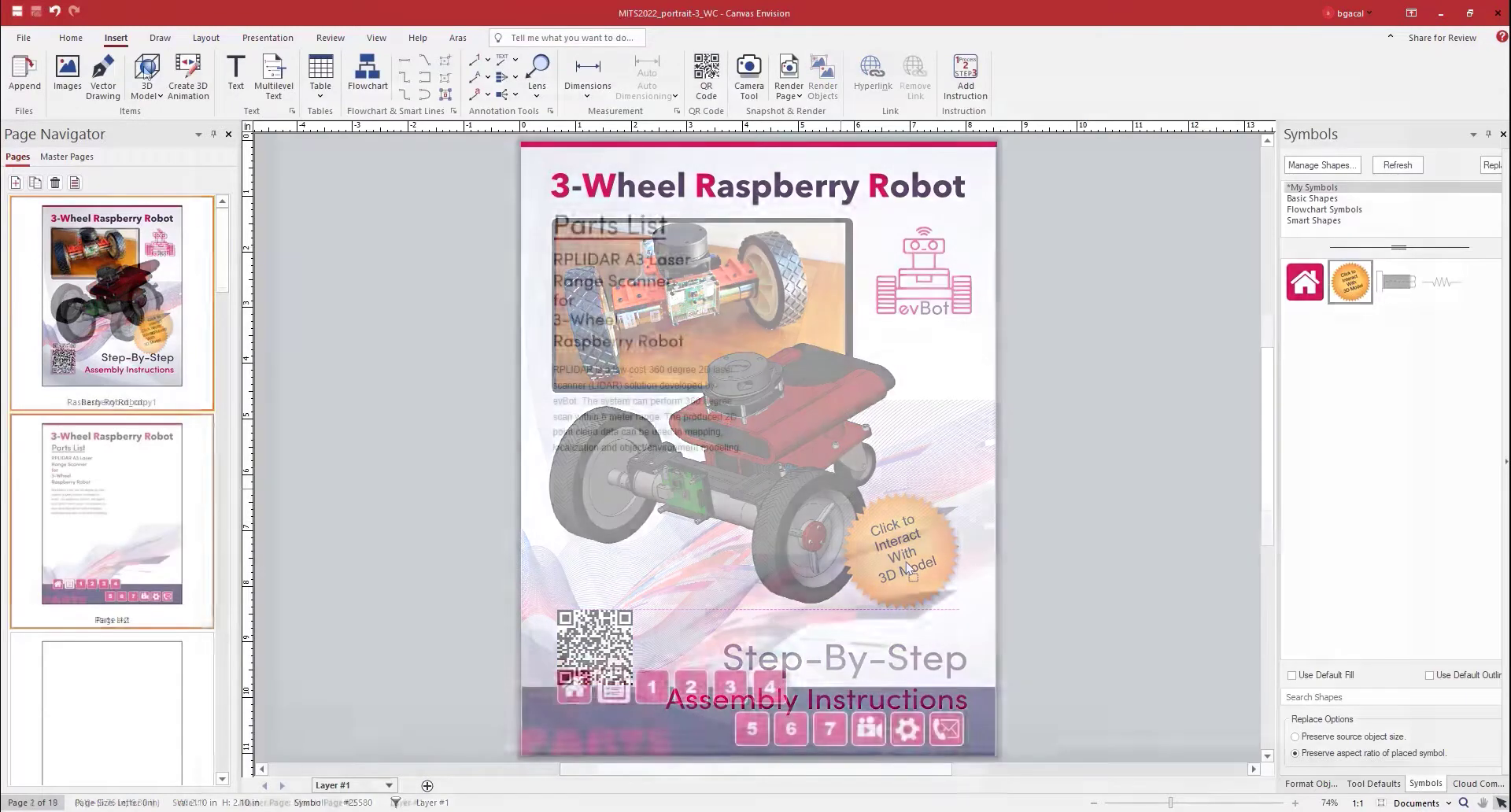
Insert uploads_files_3238295_RP-lidar-A1.SLDASM and move it up-right beside the scanner description
click(146, 75)
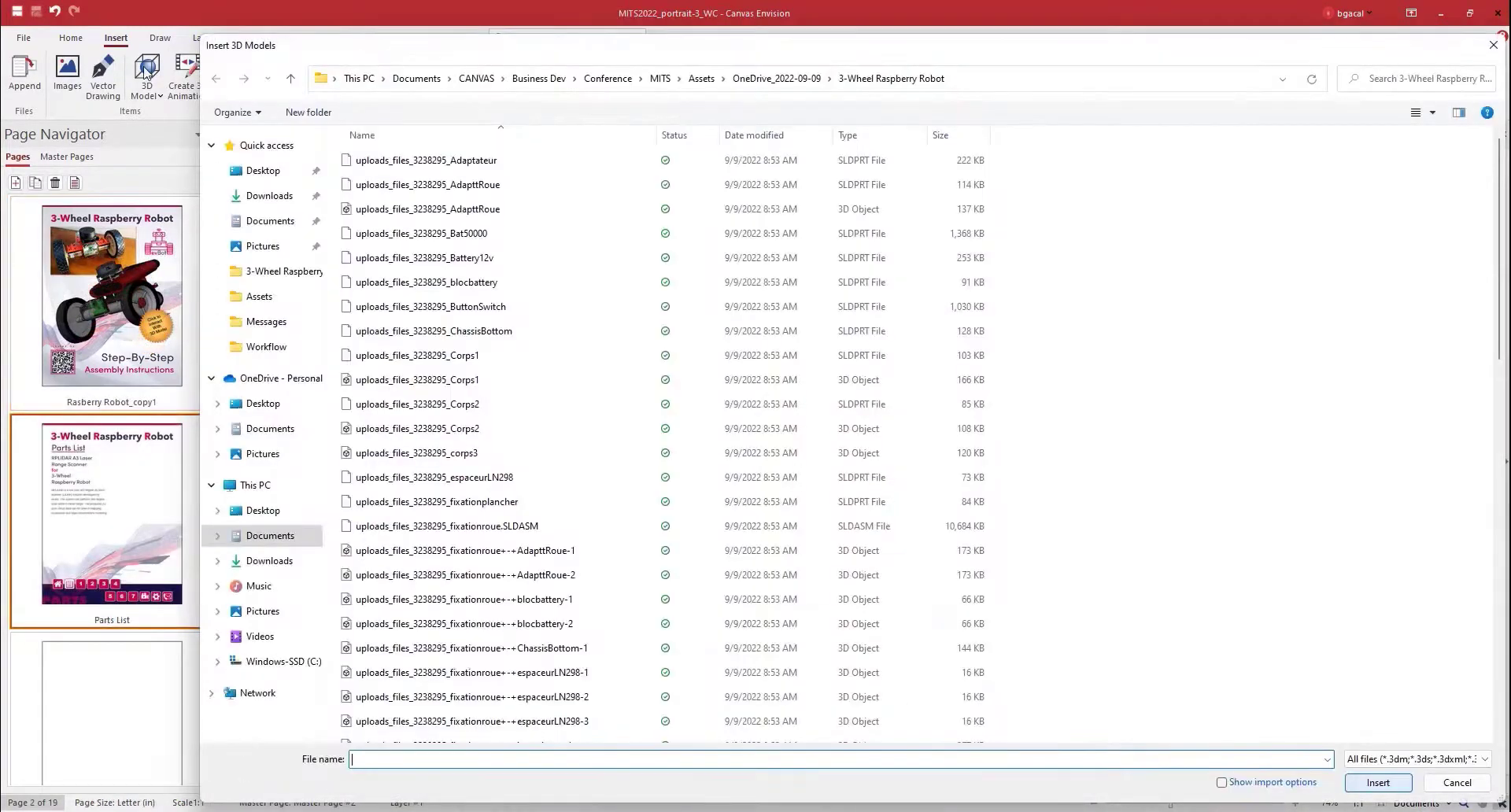
scroll(682, 543, down, 12)
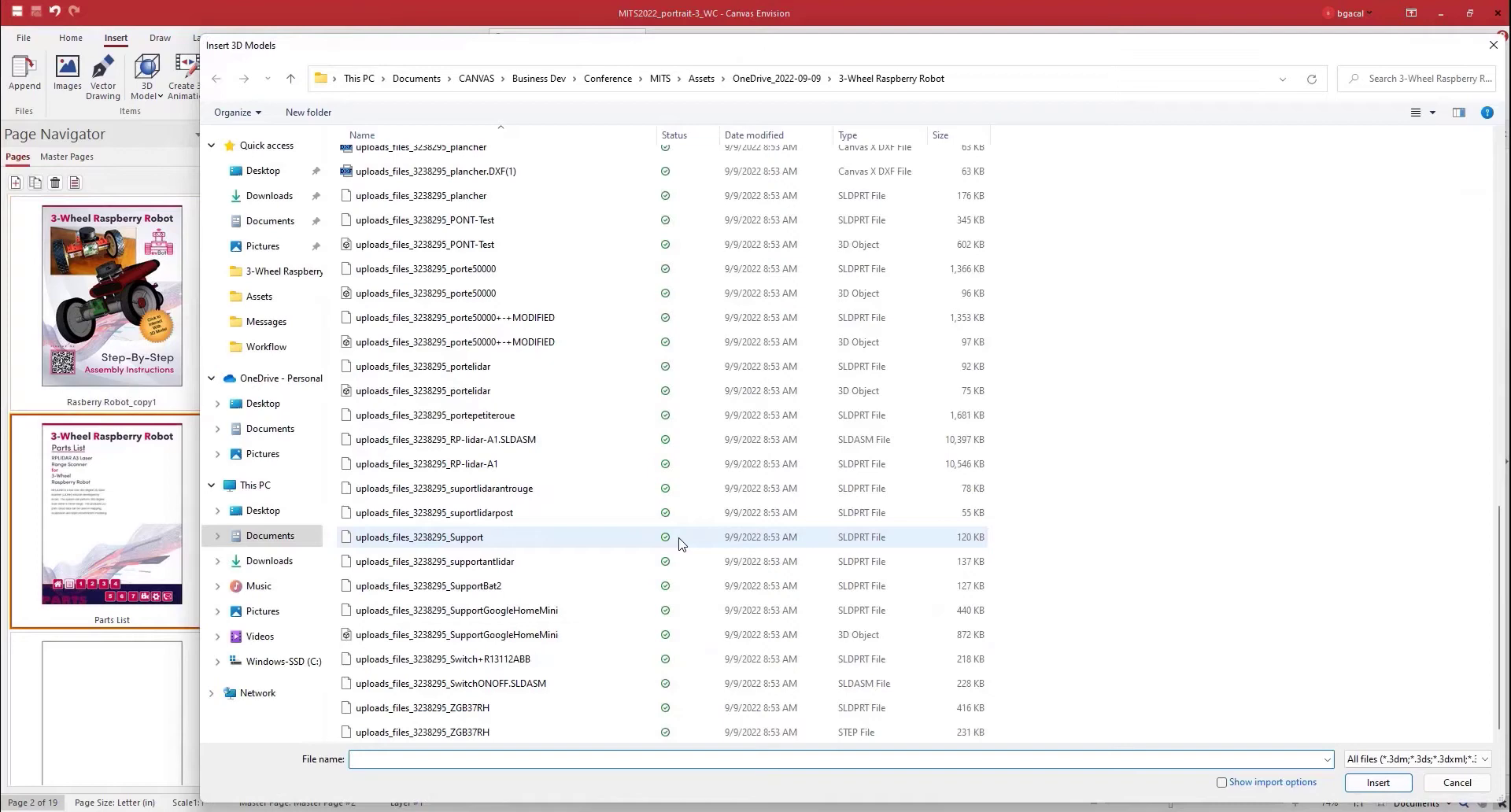
click(641, 439)
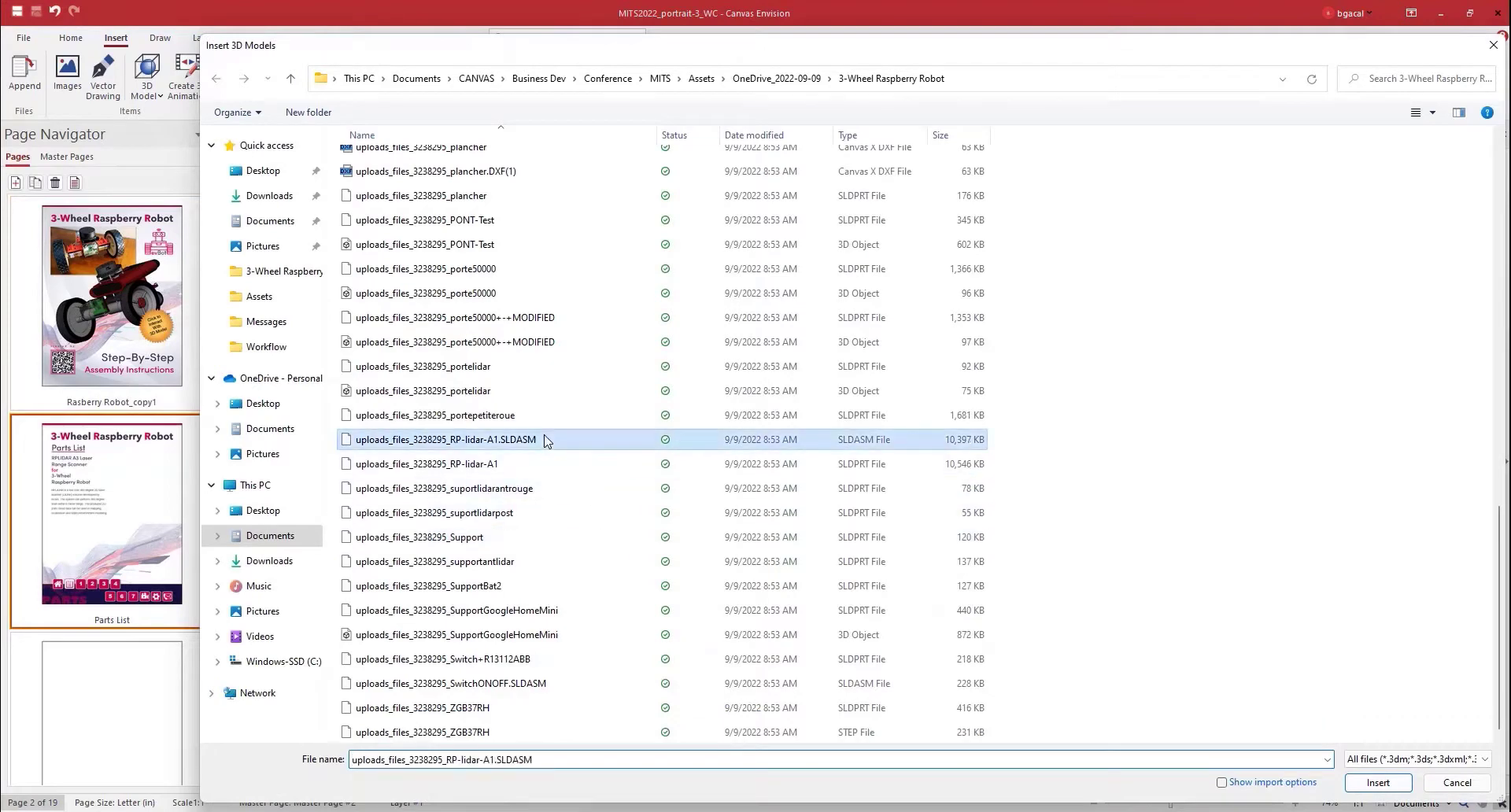
click(1377, 787)
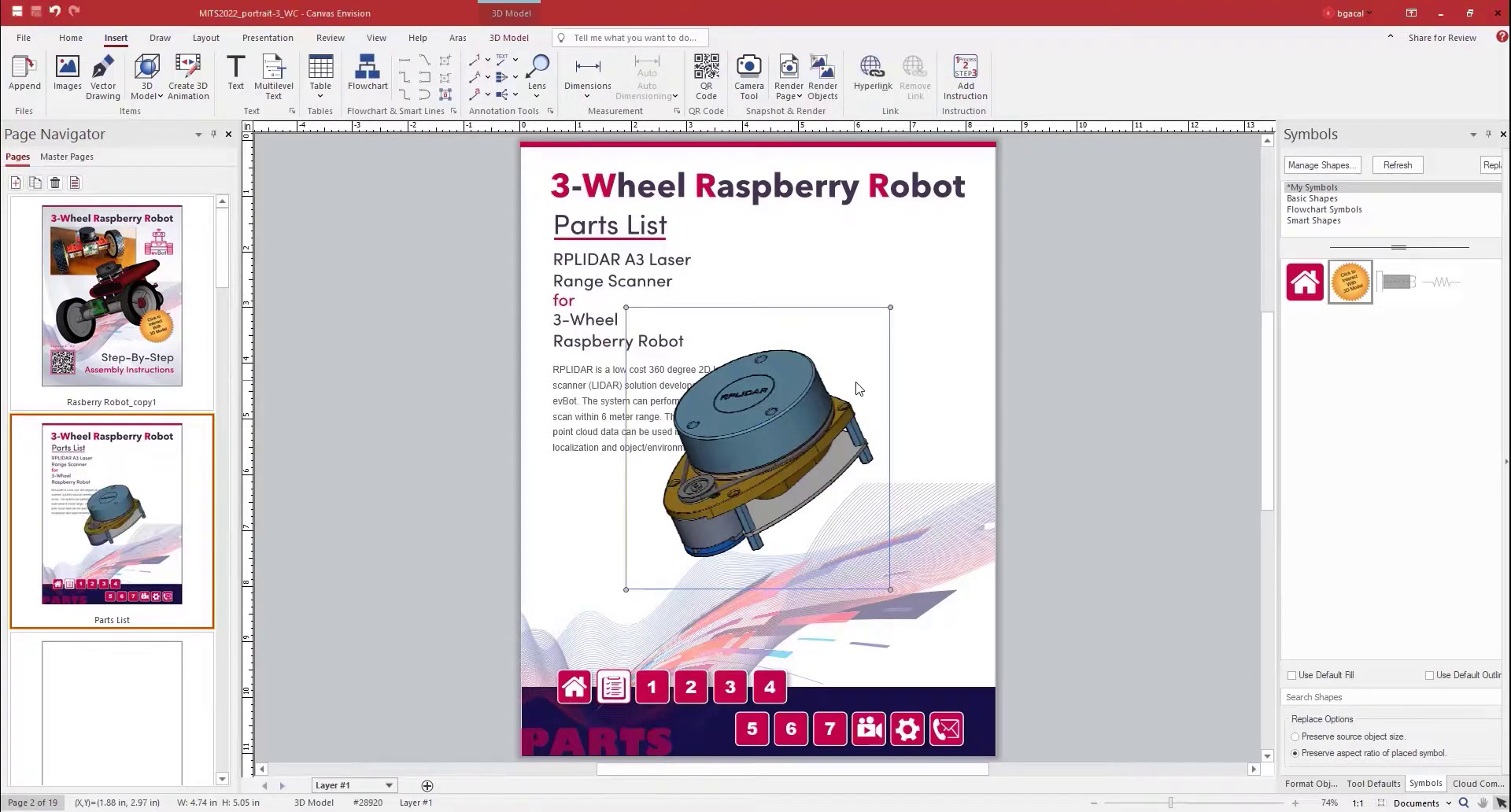
drag(784, 436, 872, 347)
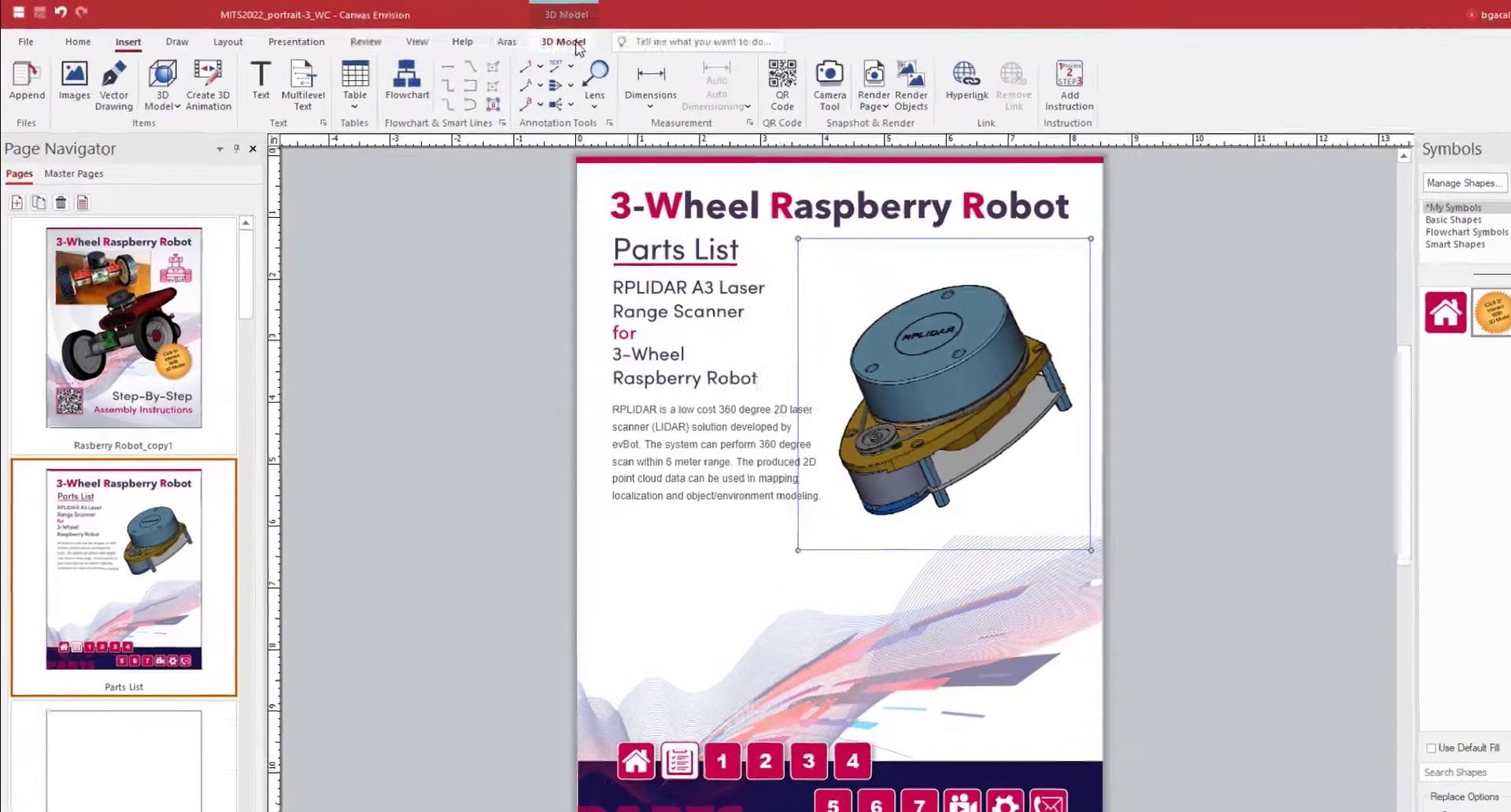
Create parts tables from Viewable Parts only and move both below the RPLIDAR description
click(509, 37)
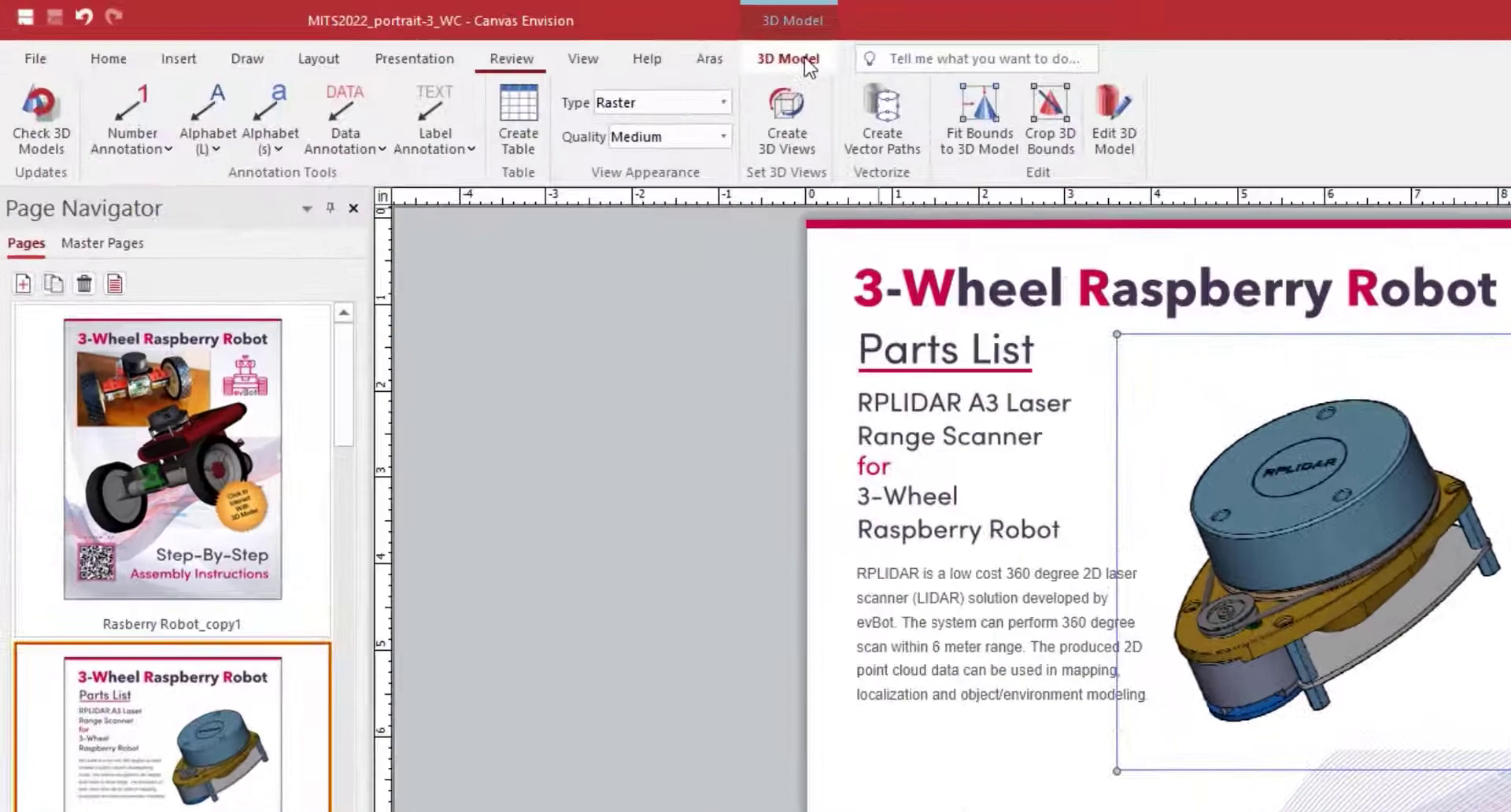
click(535, 120)
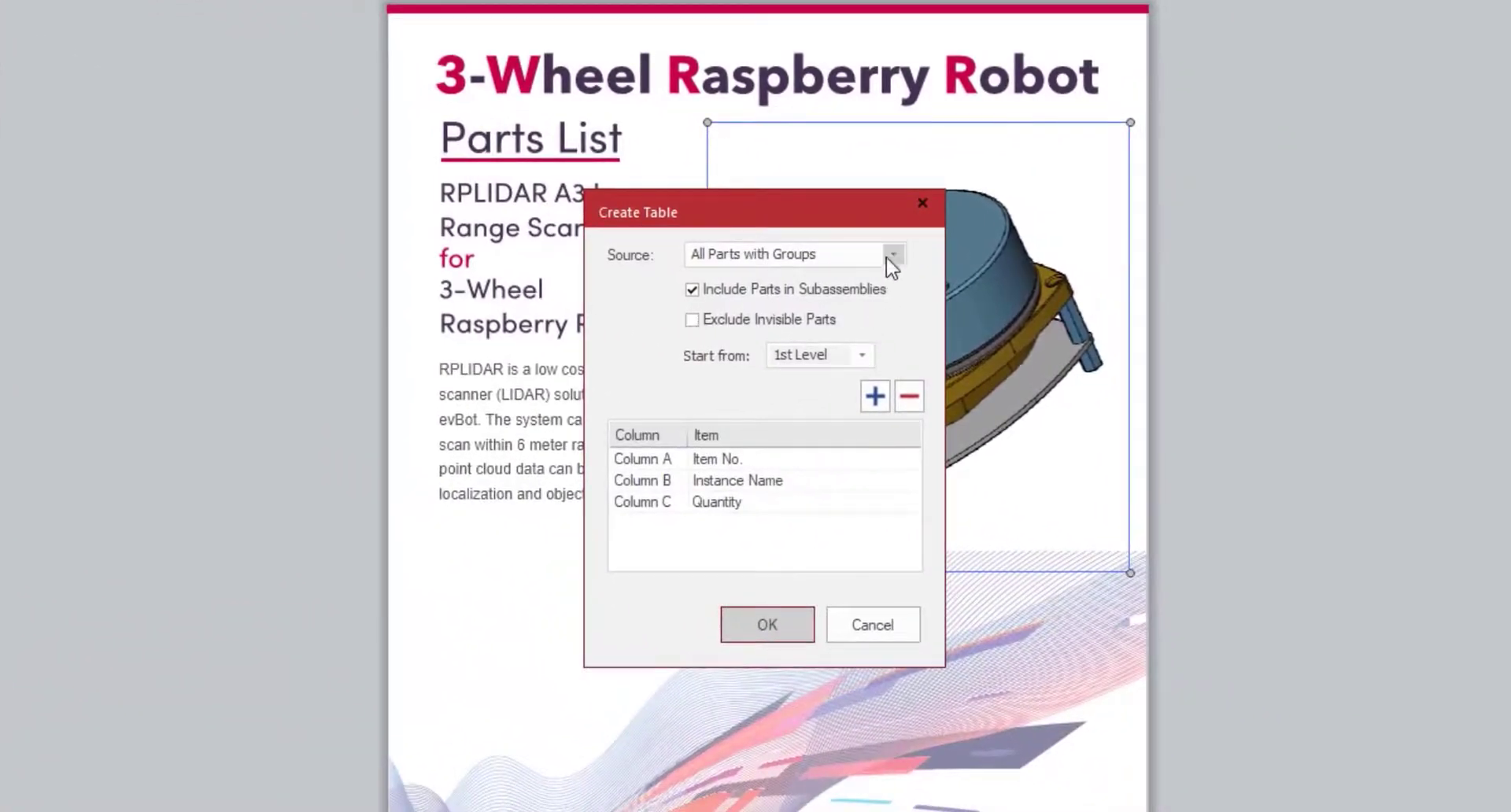
click(891, 255)
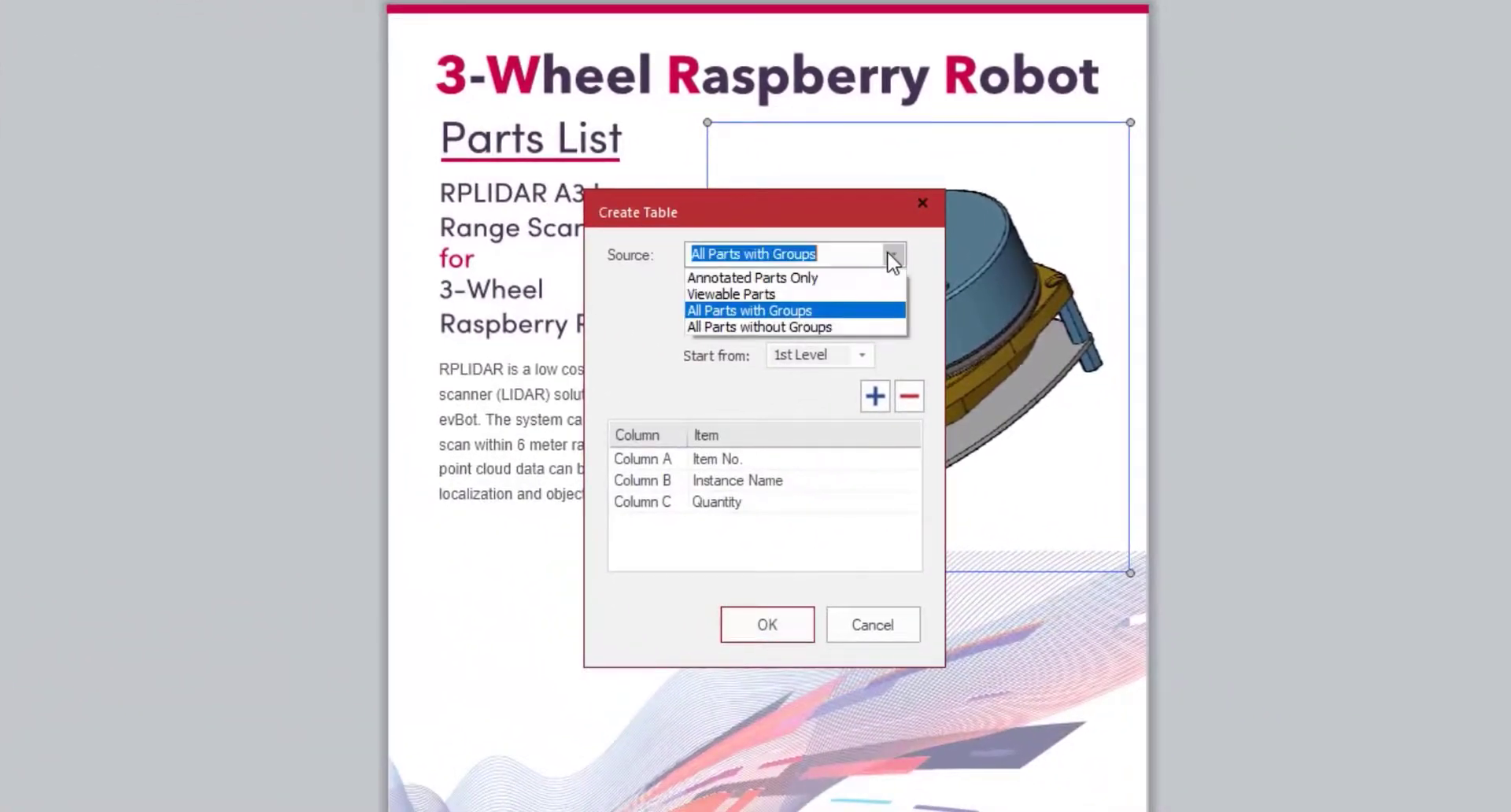
click(863, 295)
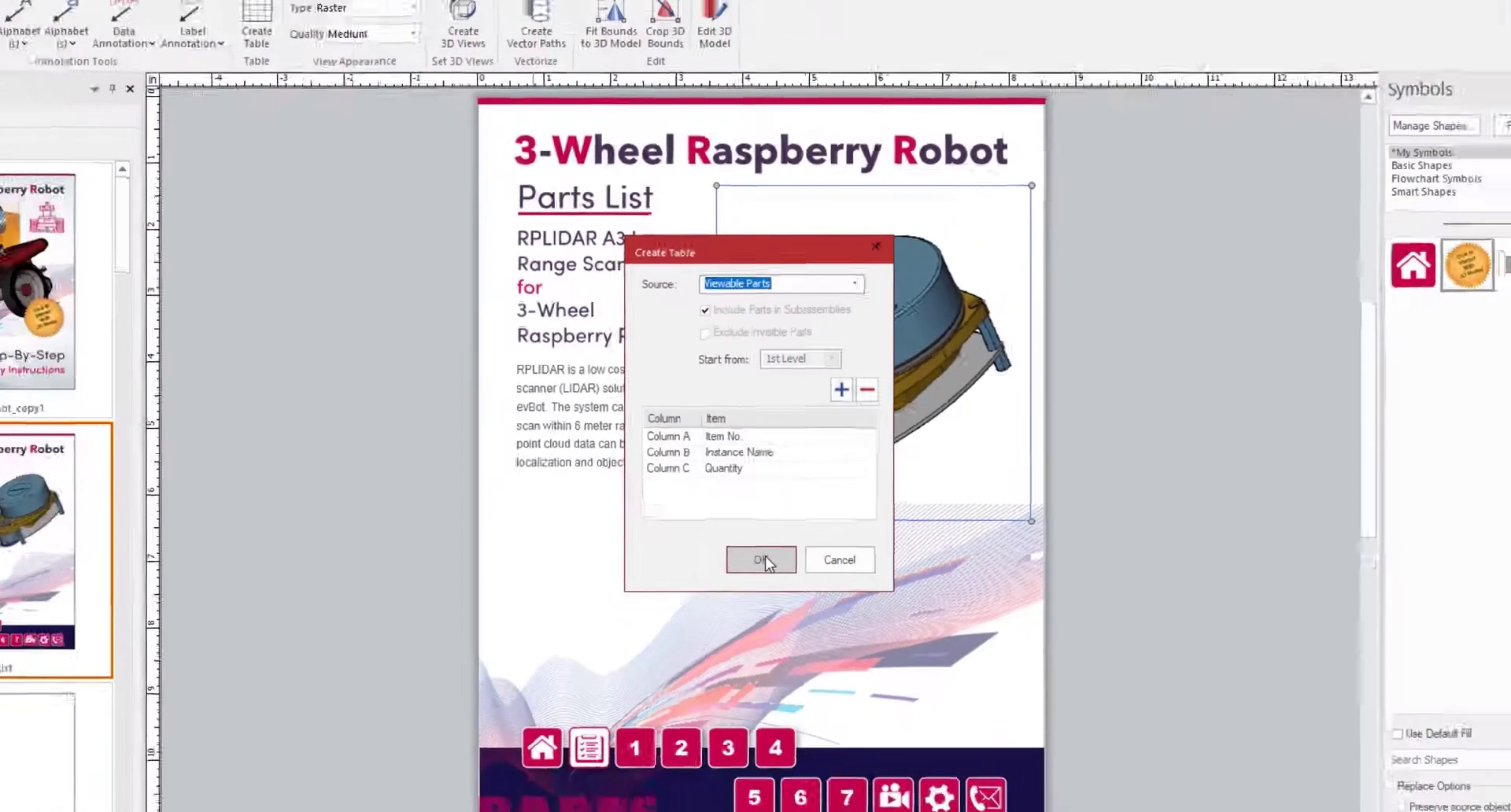
click(767, 625)
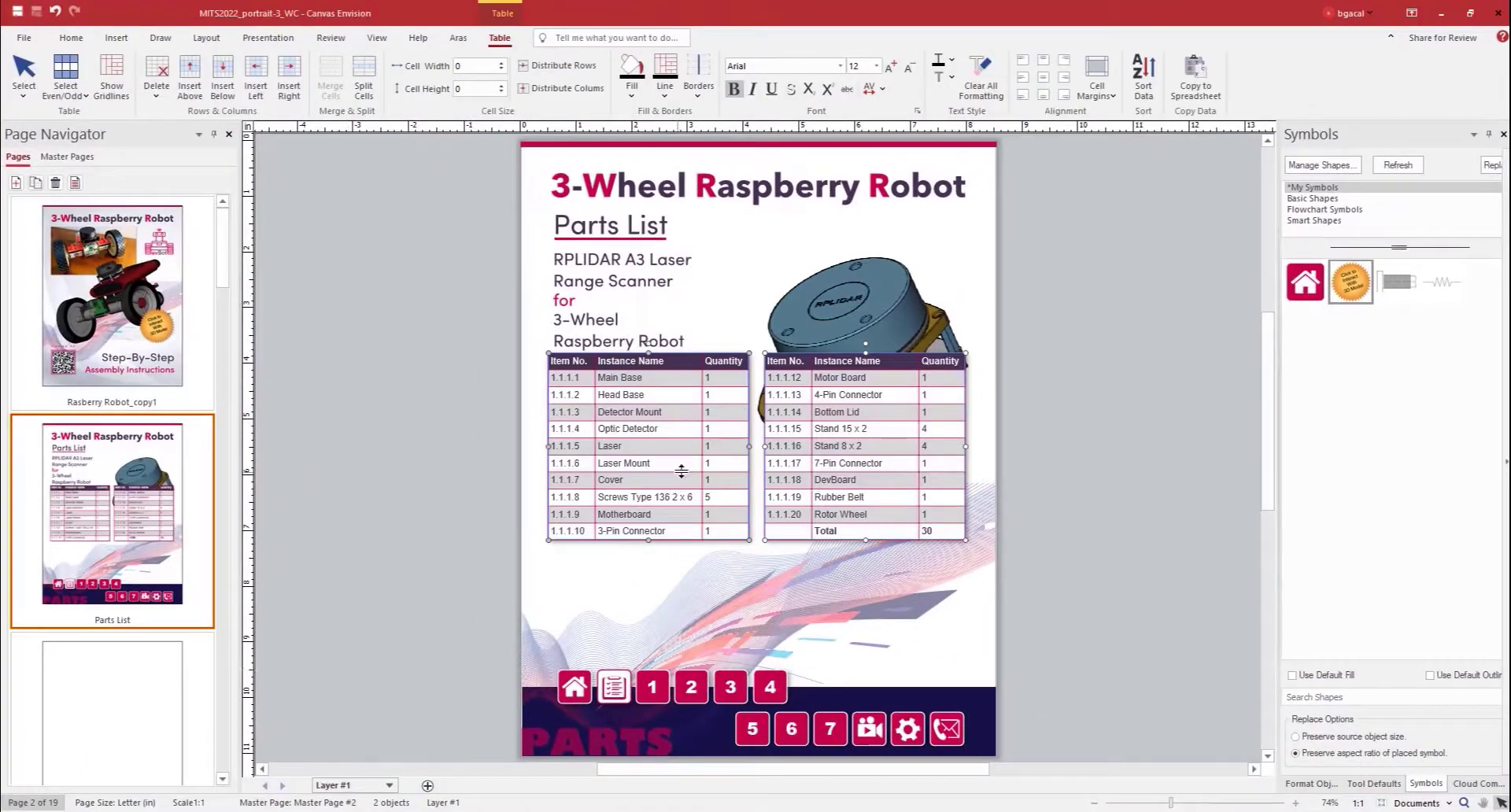
drag(684, 455, 699, 583)
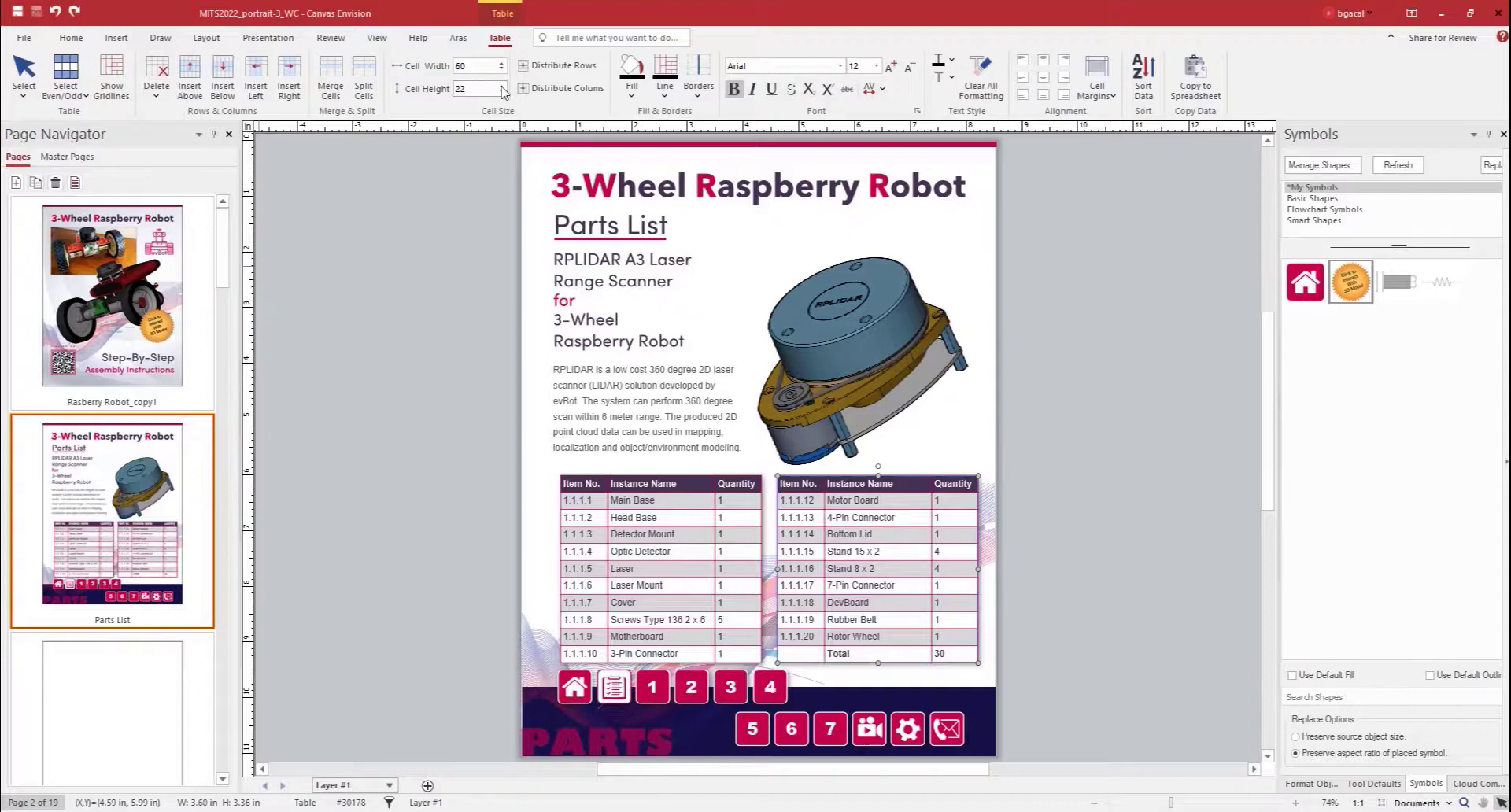
click(1209, 78)
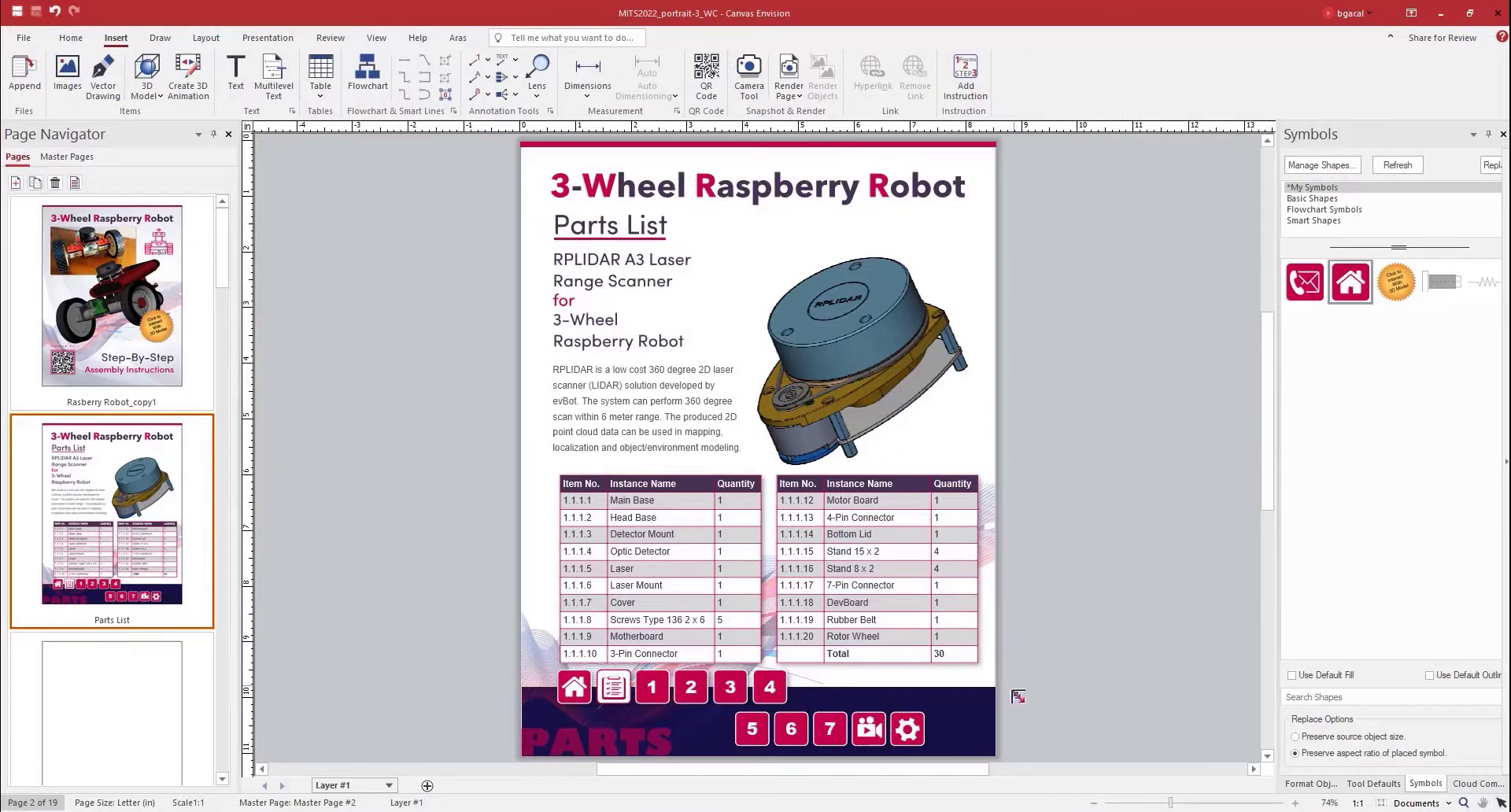
Place a Home button in the page's bottom row, hyperlinked to [First Page]
drag(945, 712, 947, 728)
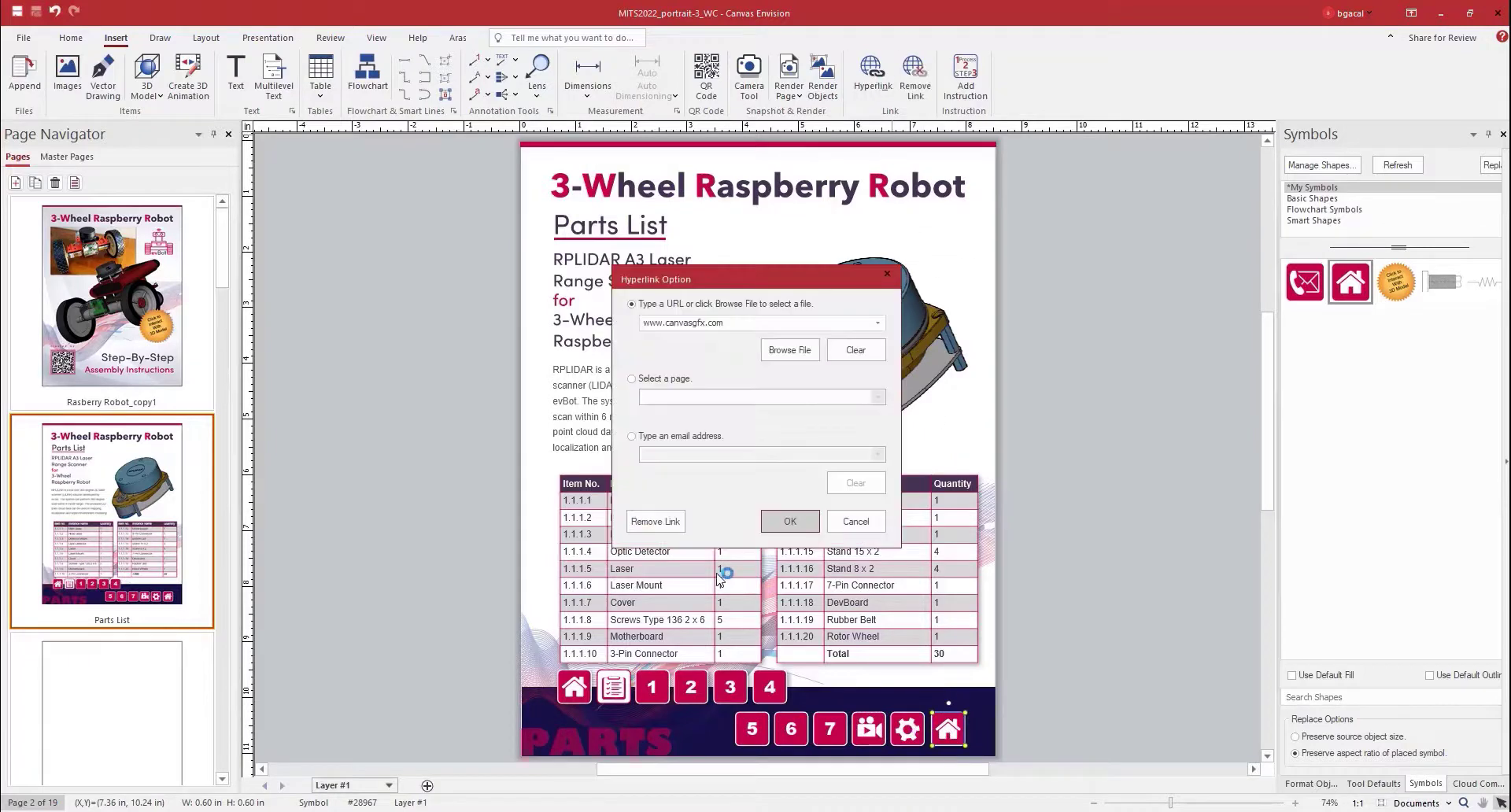
click(632, 380)
click(878, 397)
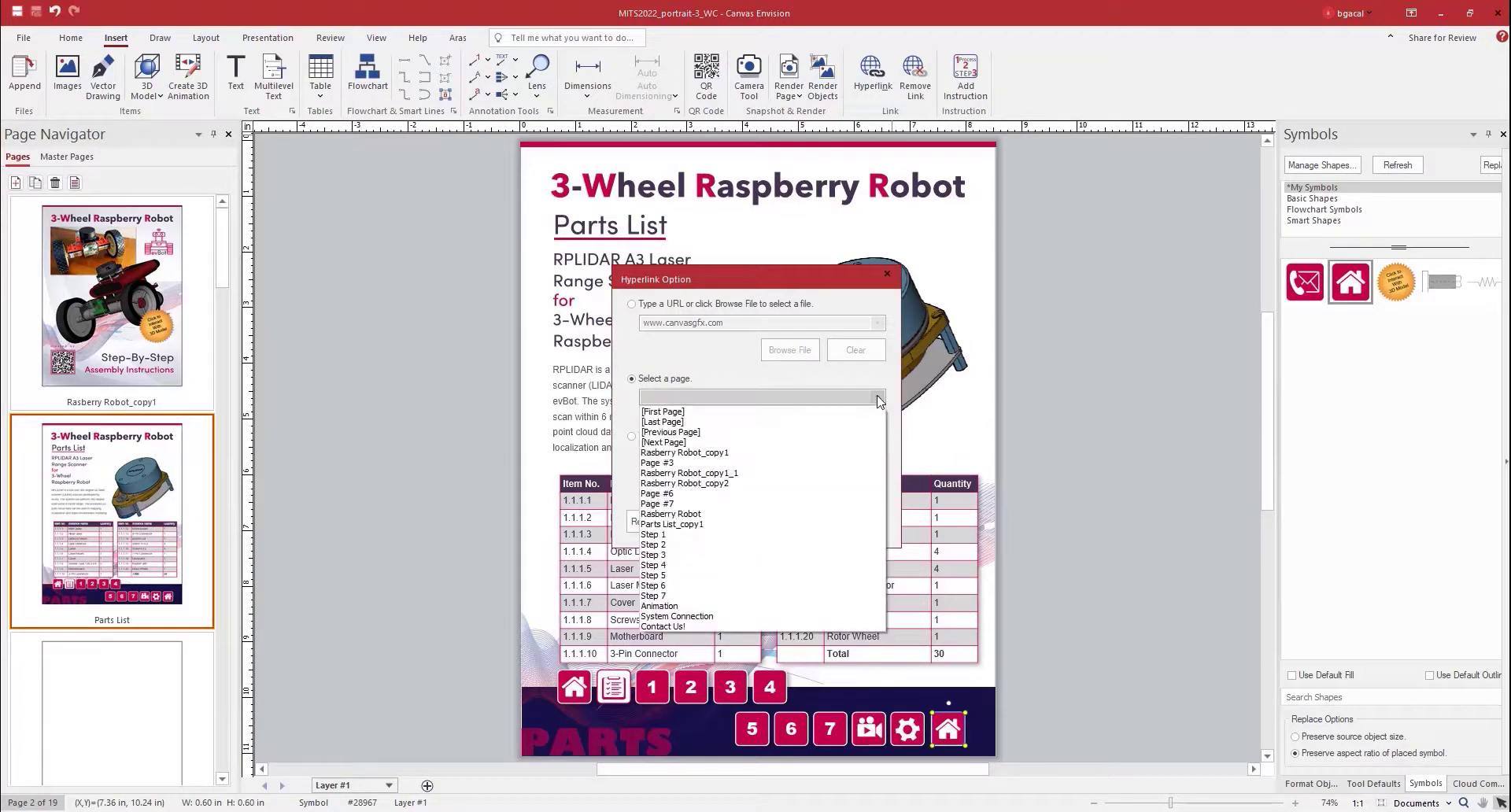
click(856, 411)
click(784, 522)
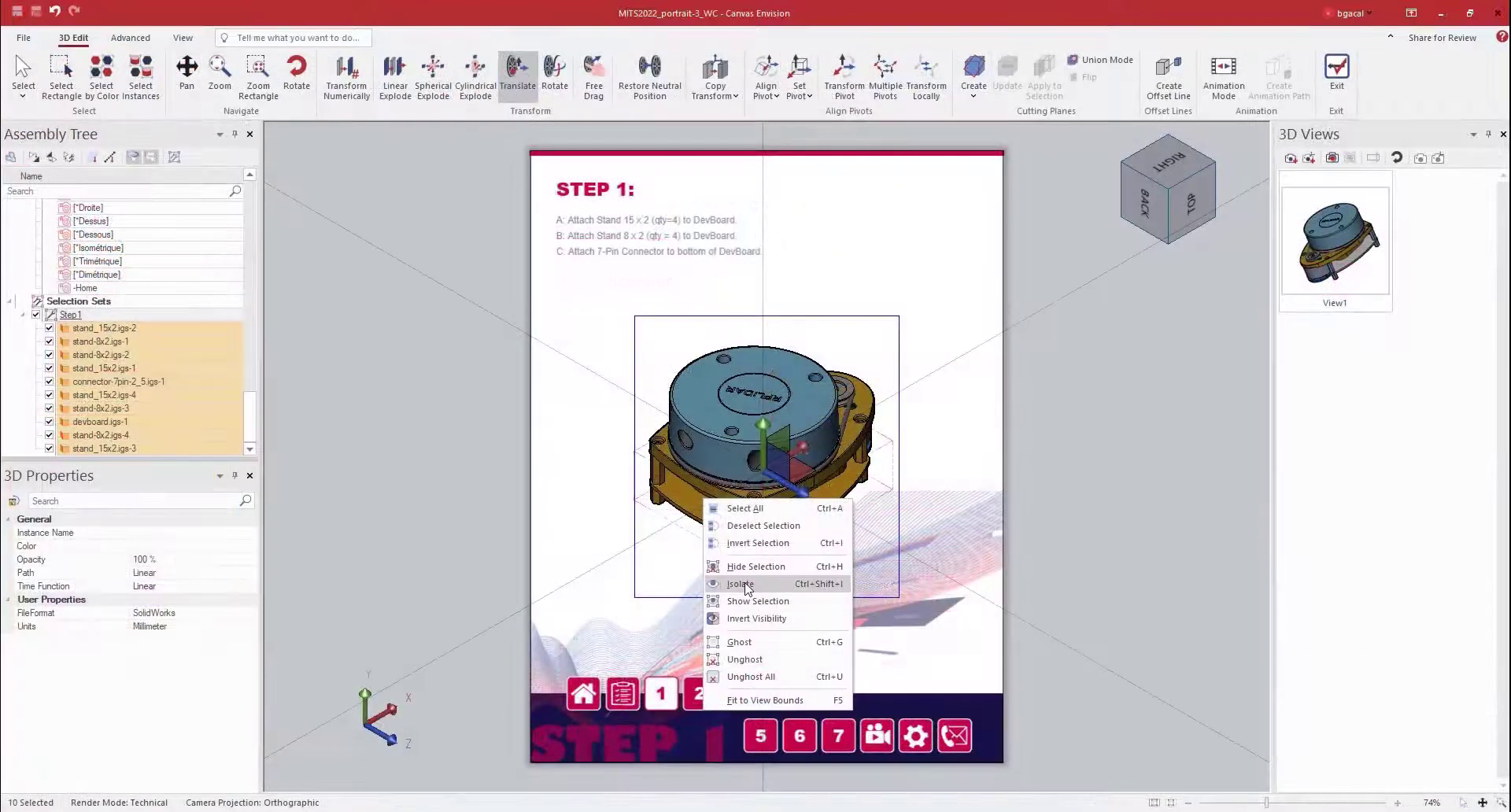
Isolate the Step 1 parts and lift the four tall stands above the DevBoard
click(746, 588)
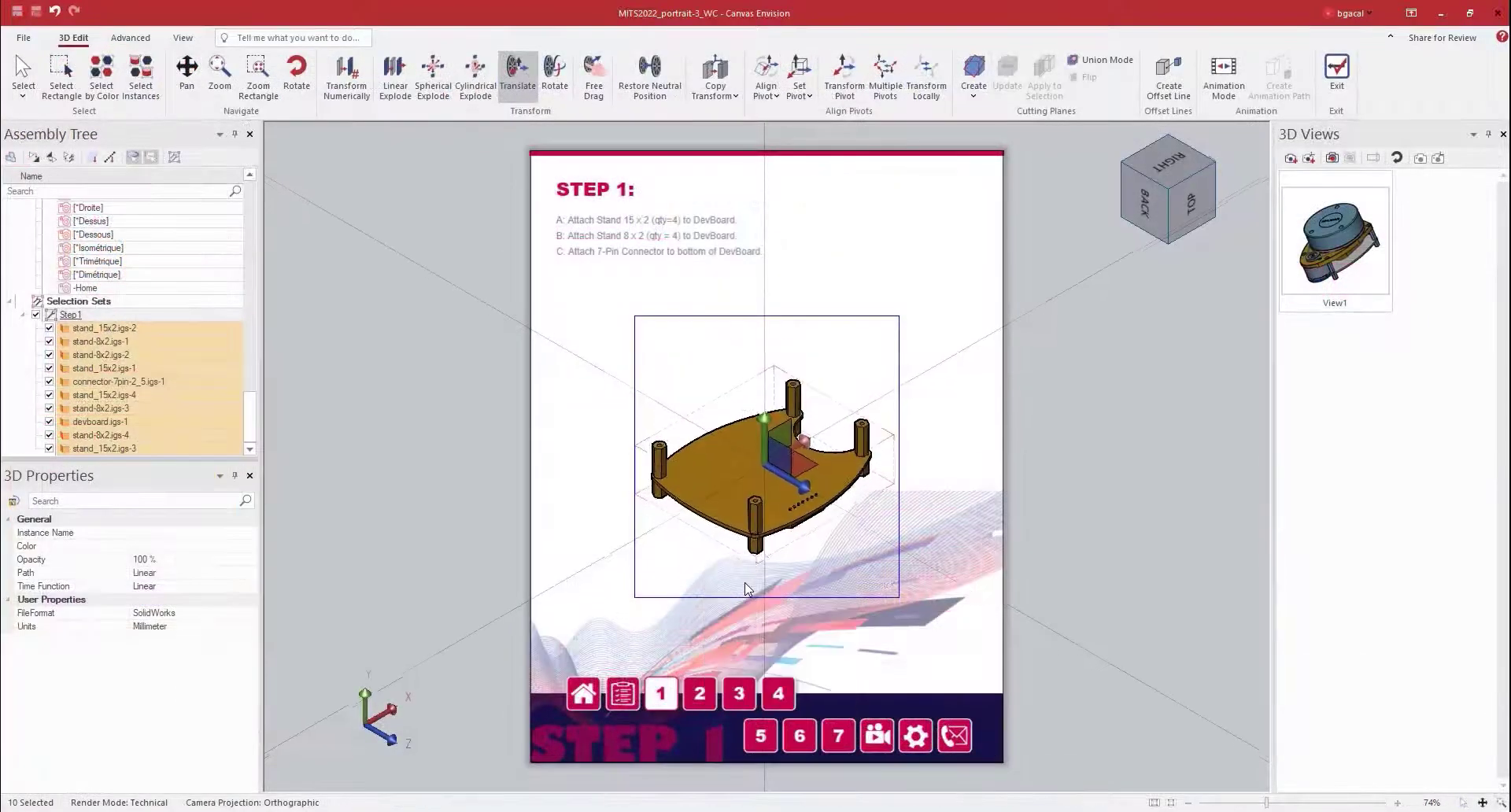
click(809, 581)
click(755, 491)
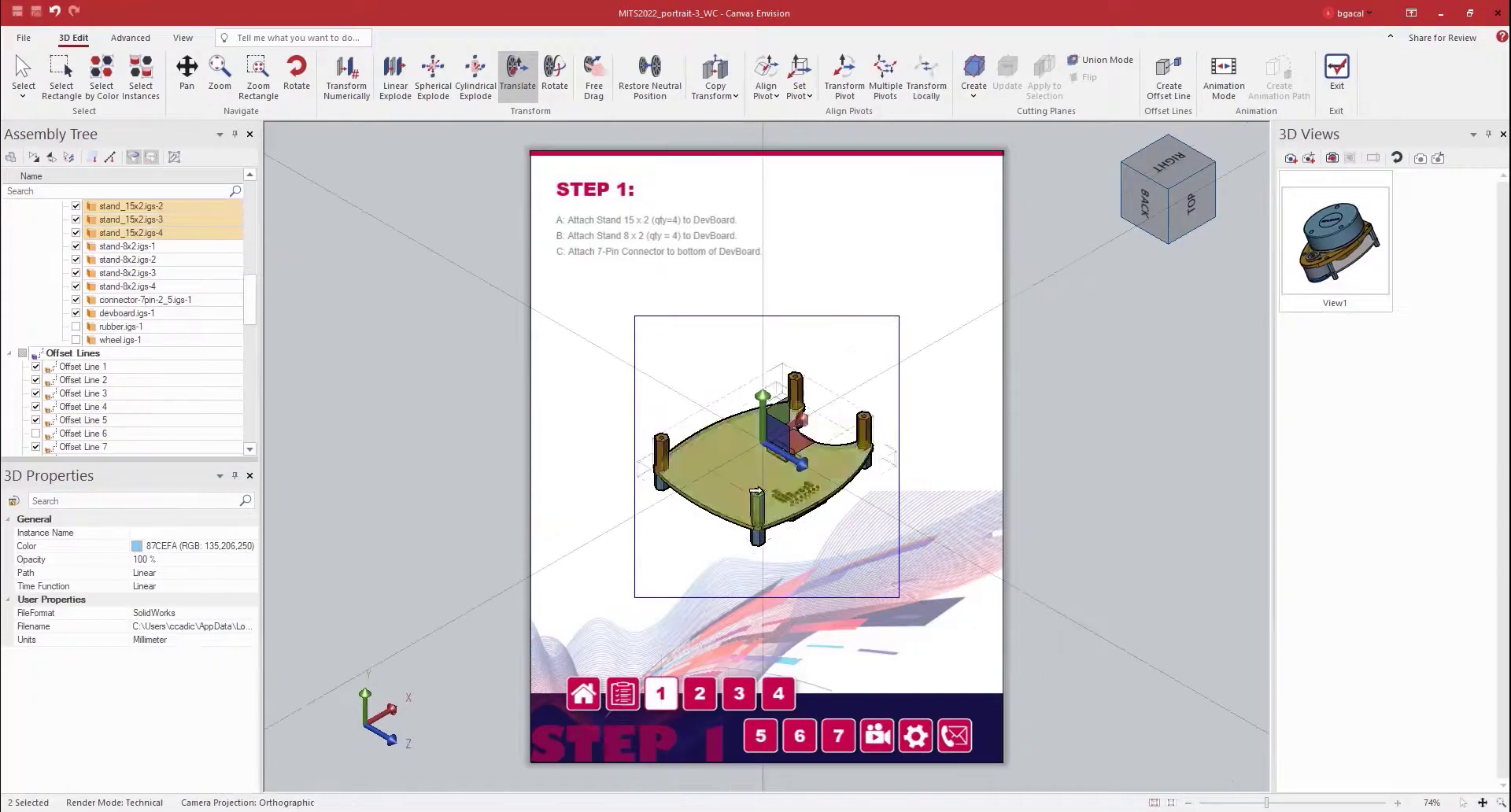
ctrl+click(756, 491)
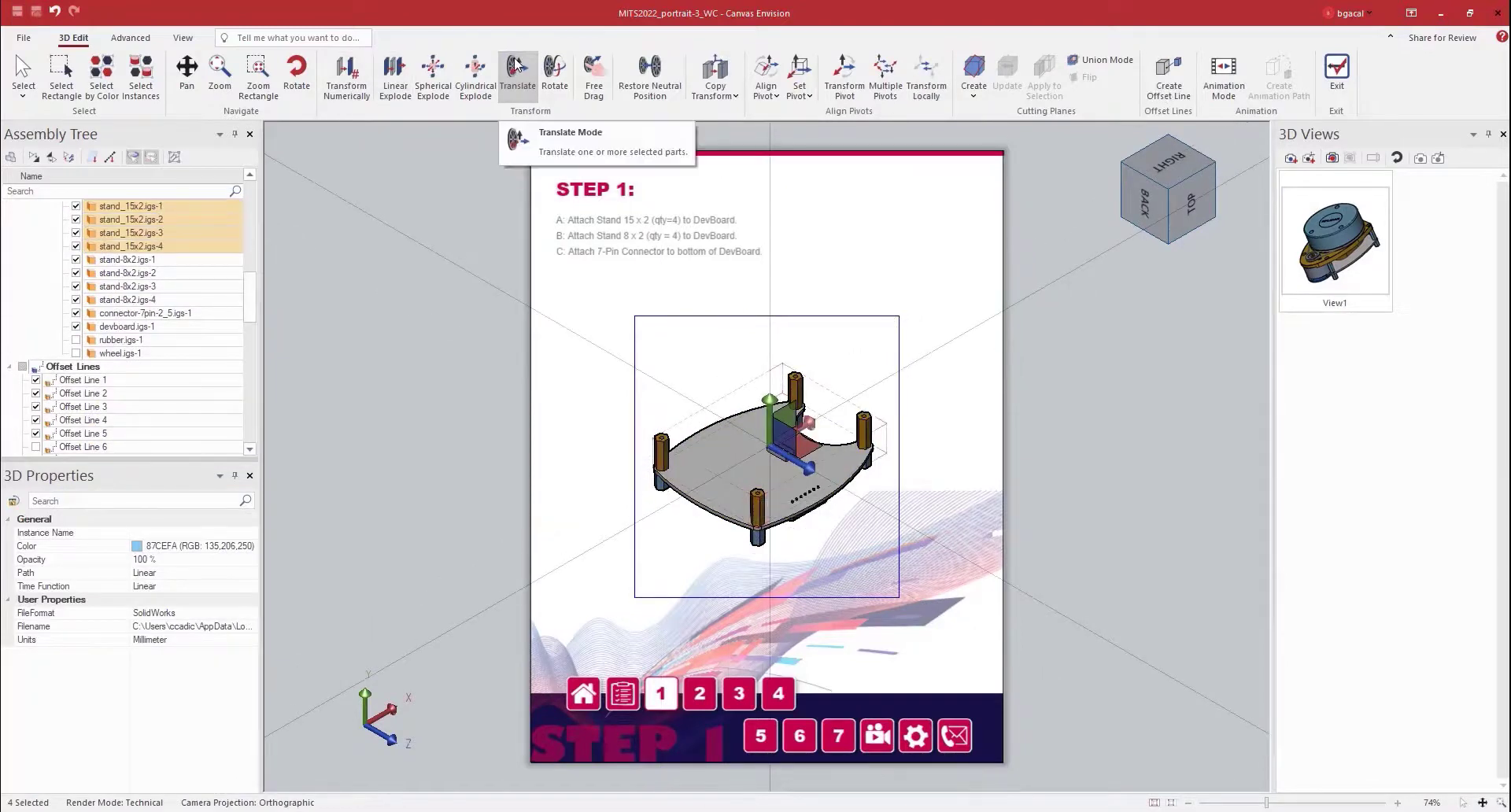
drag(770, 401, 770, 350)
Move the short stands and 7-pin connector below the board, then exit 3D editing
click(659, 507)
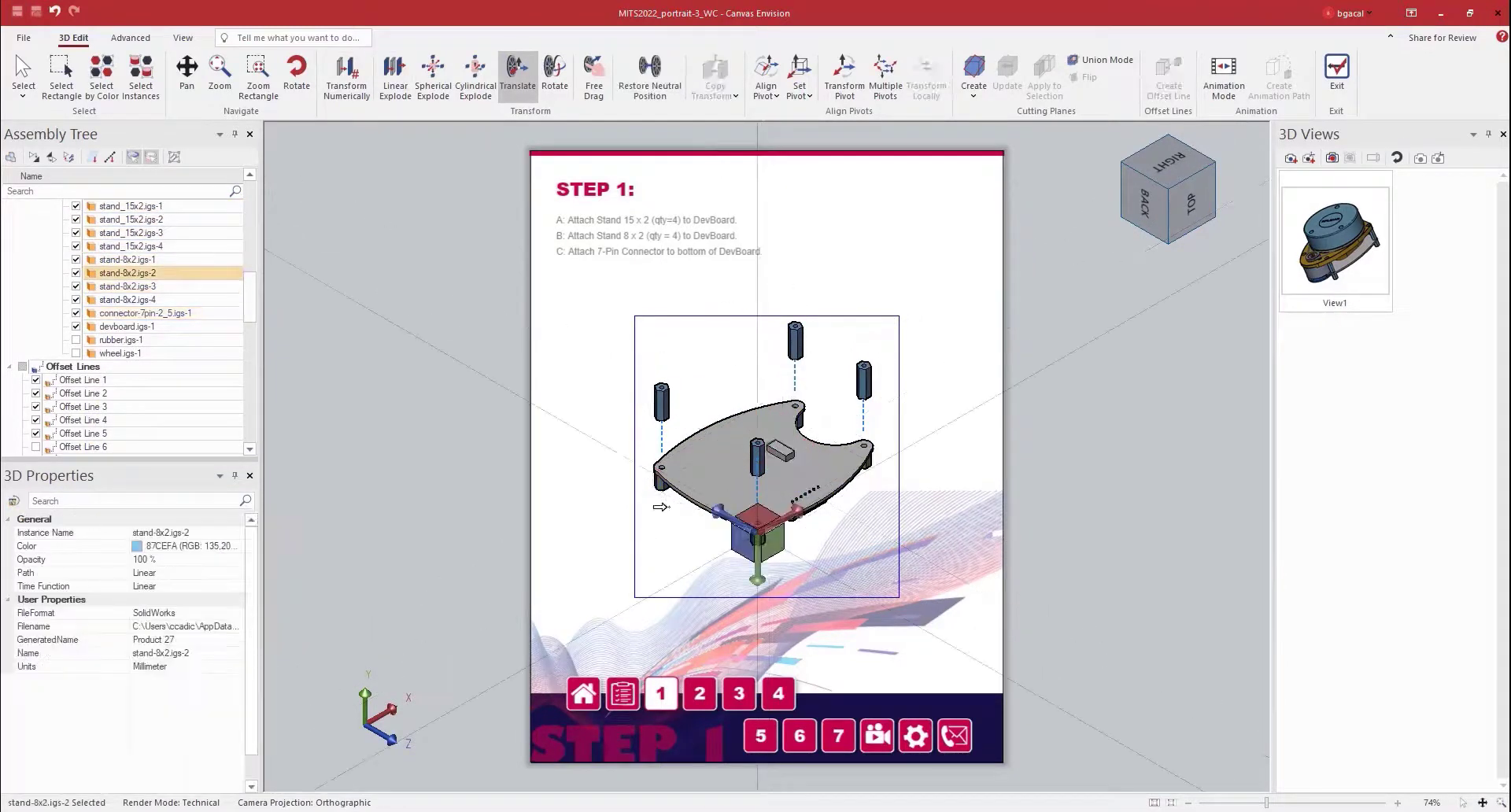
ctrl+click(757, 538)
ctrl+click(865, 464)
ctrl+click(819, 497)
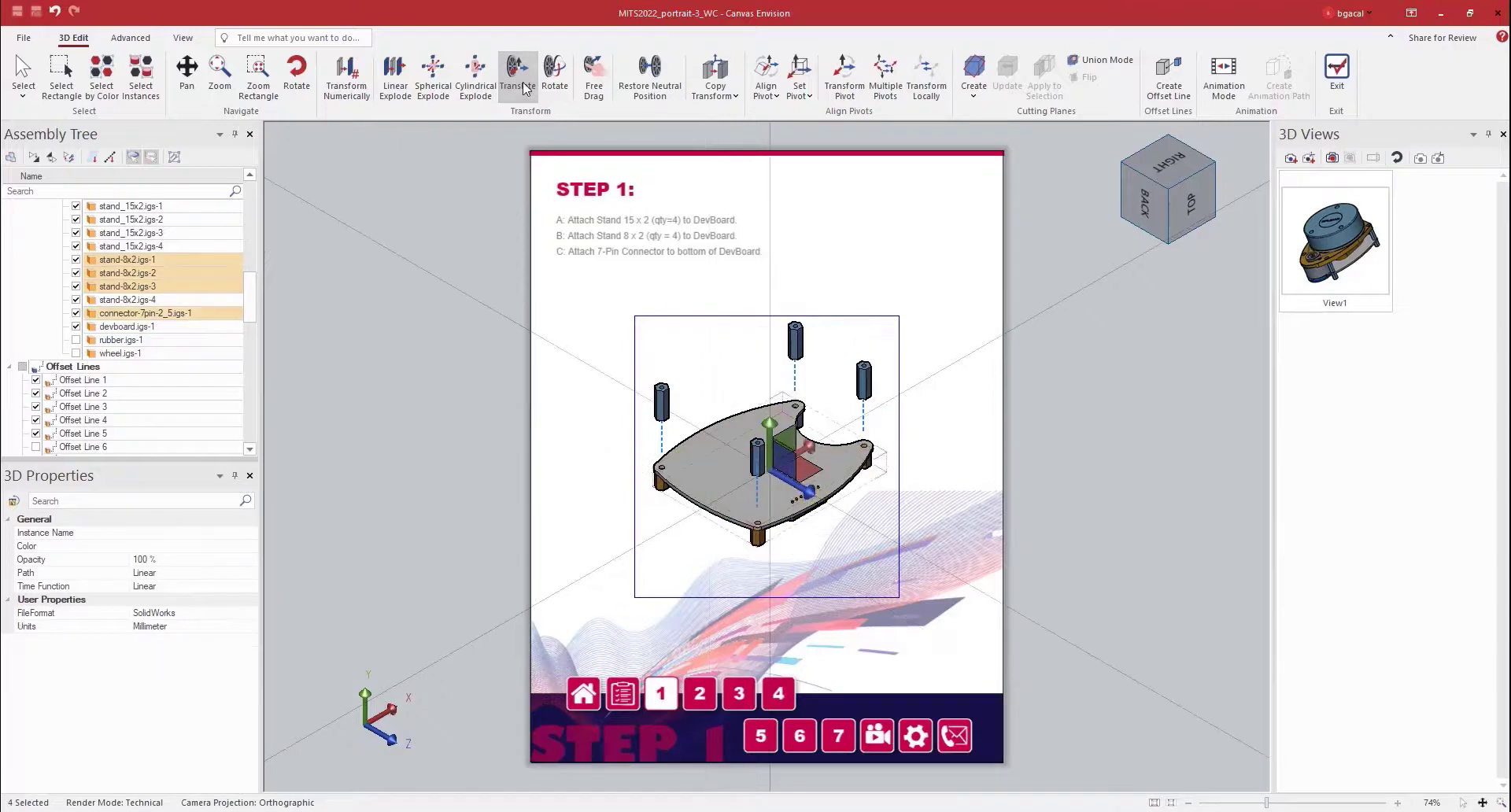
drag(768, 437, 767, 499)
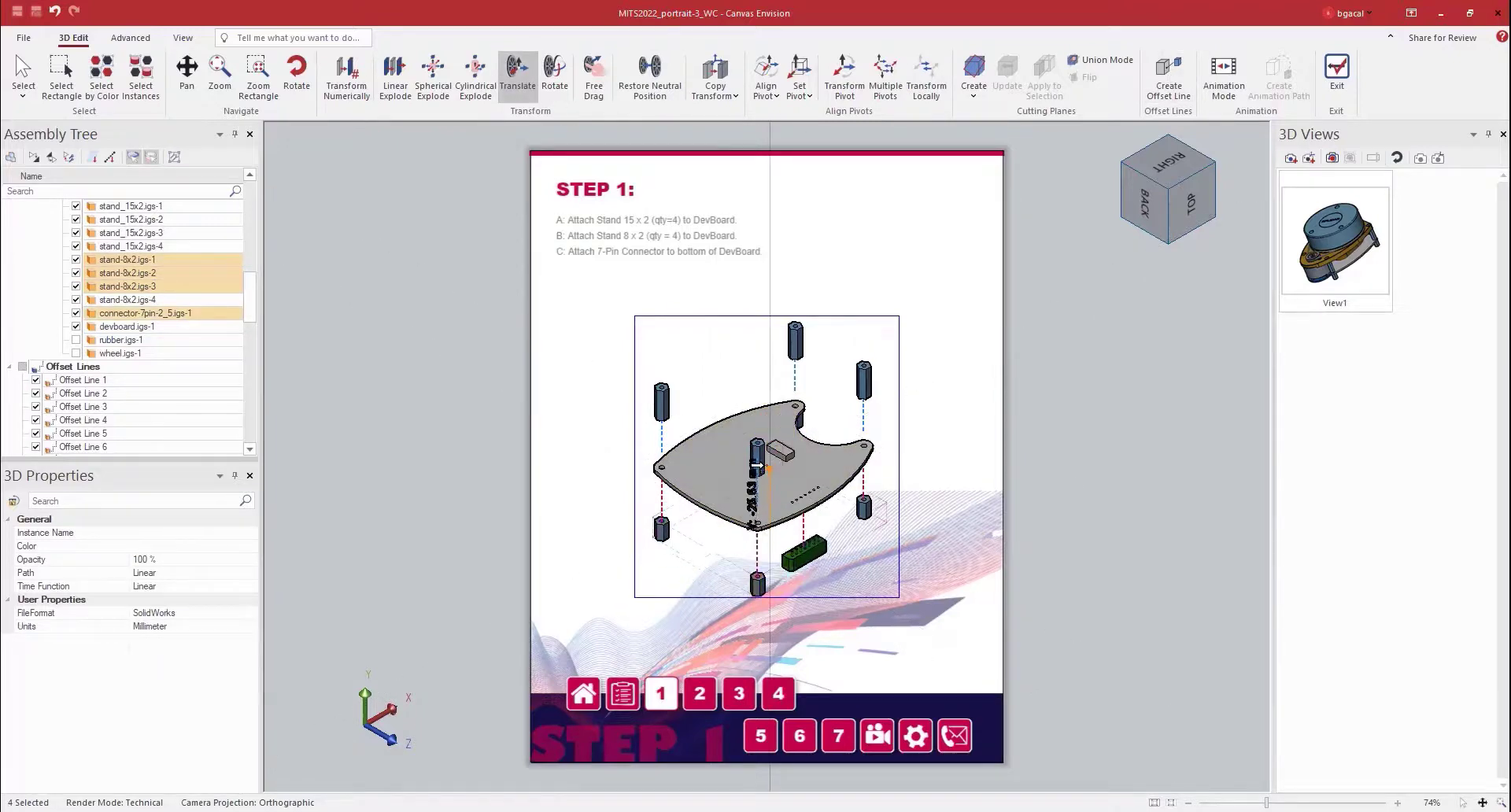
click(1096, 561)
click(1337, 71)
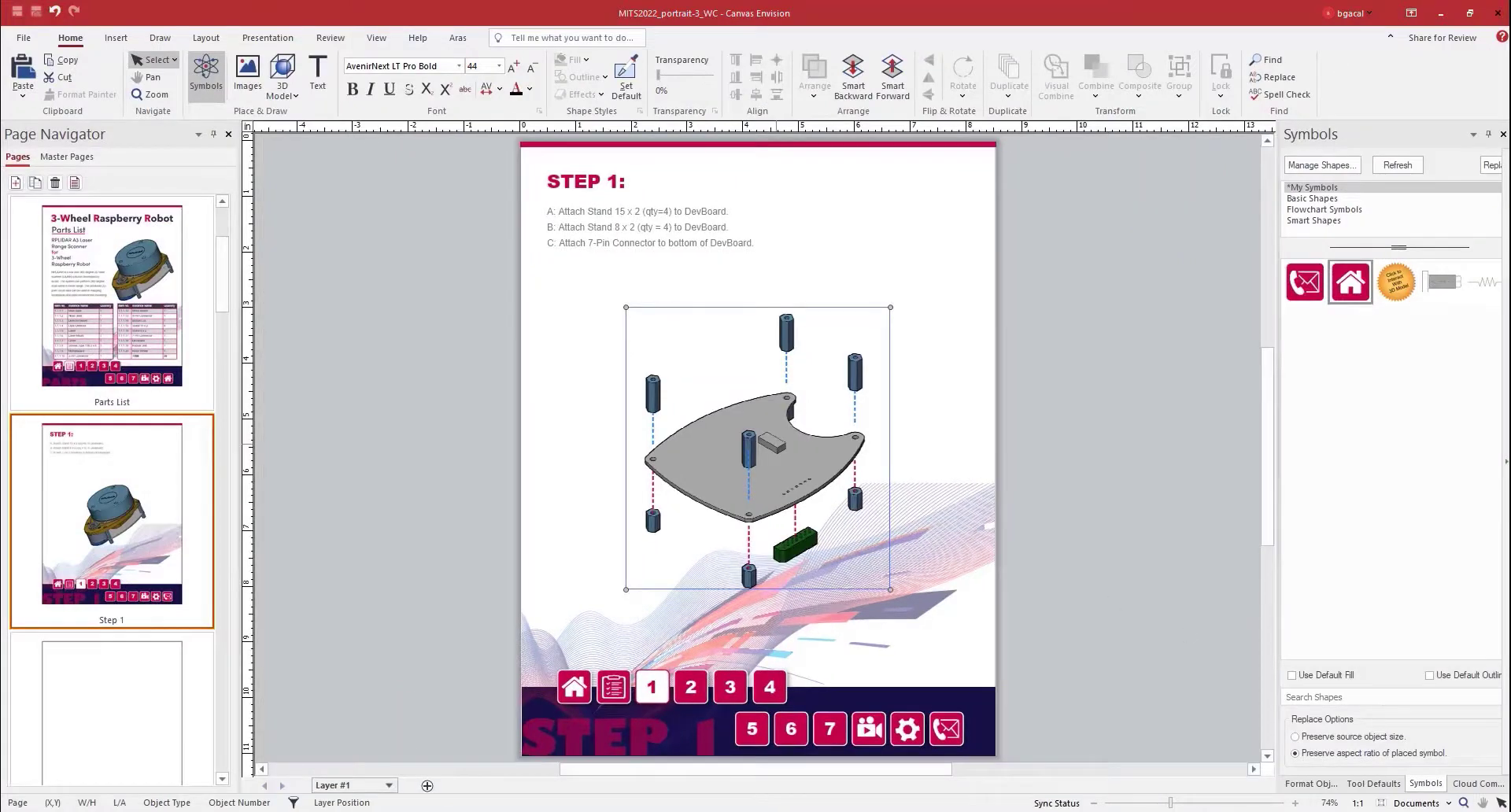
Use Instance Name data annotation to label the upper-left stand with its name
click(227, 90)
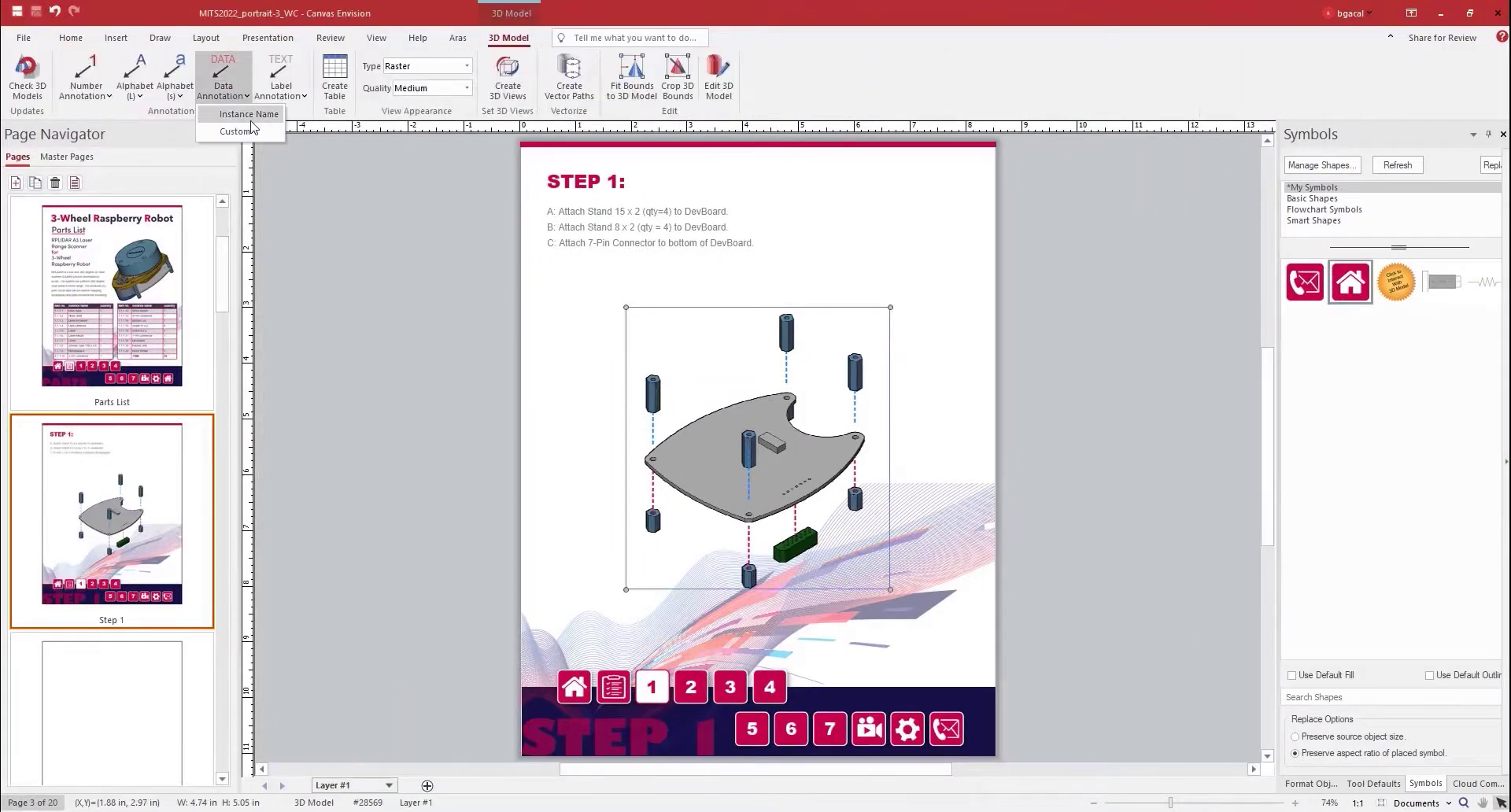
click(248, 116)
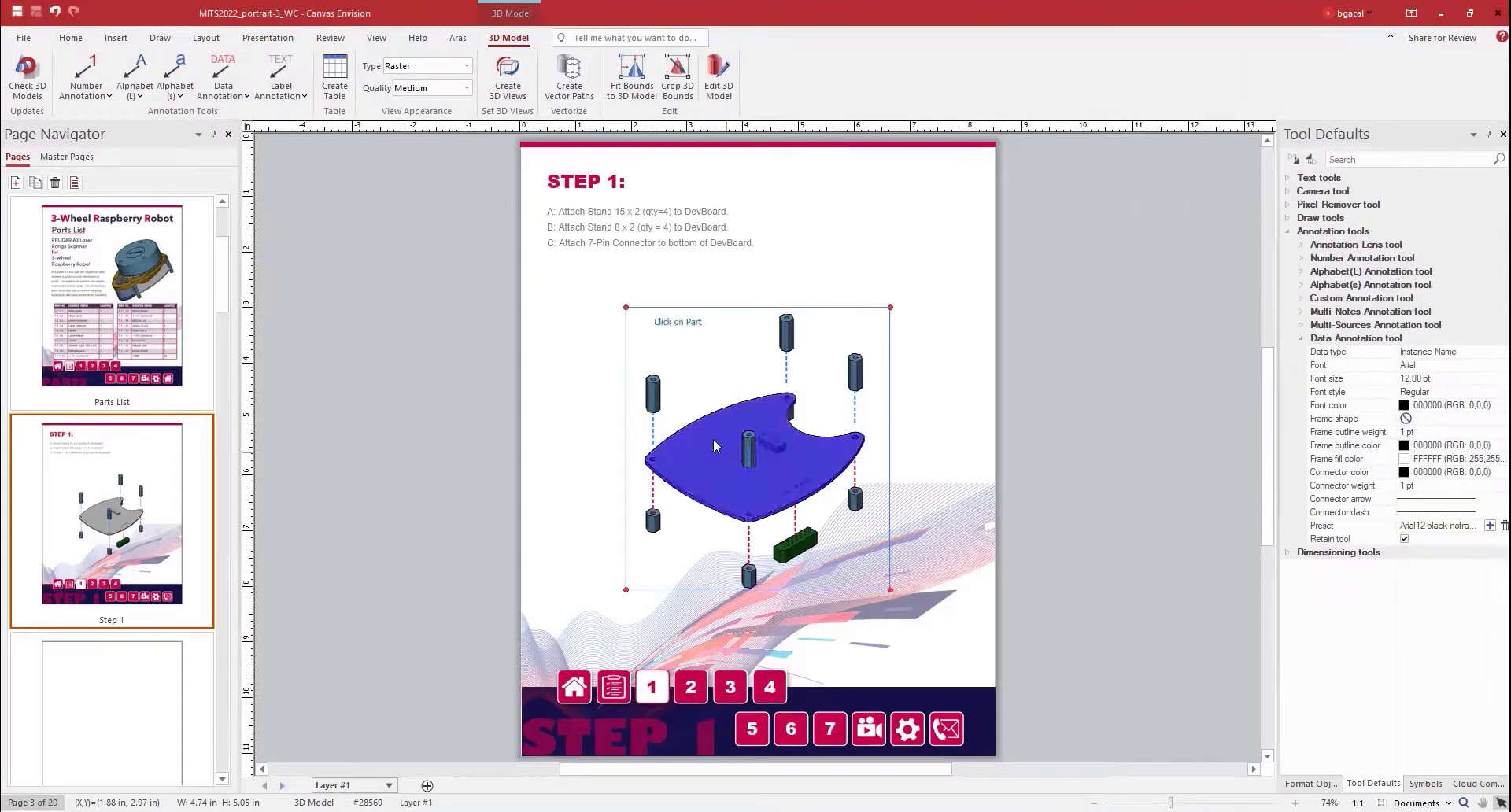
click(652, 387)
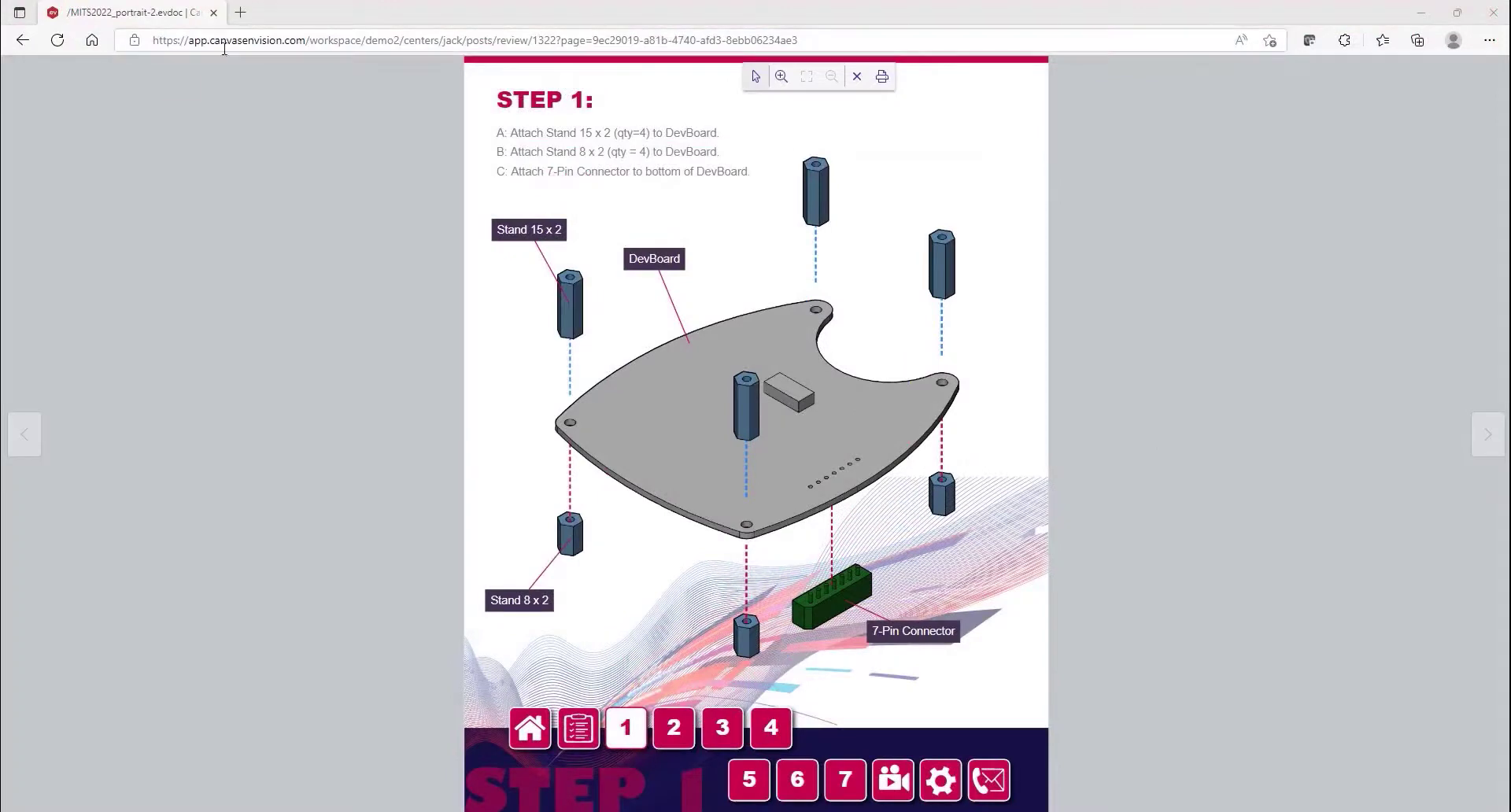
View the Step 1 page's exploded, labelled model in the browser web viewer
mouse_move(641, 462)
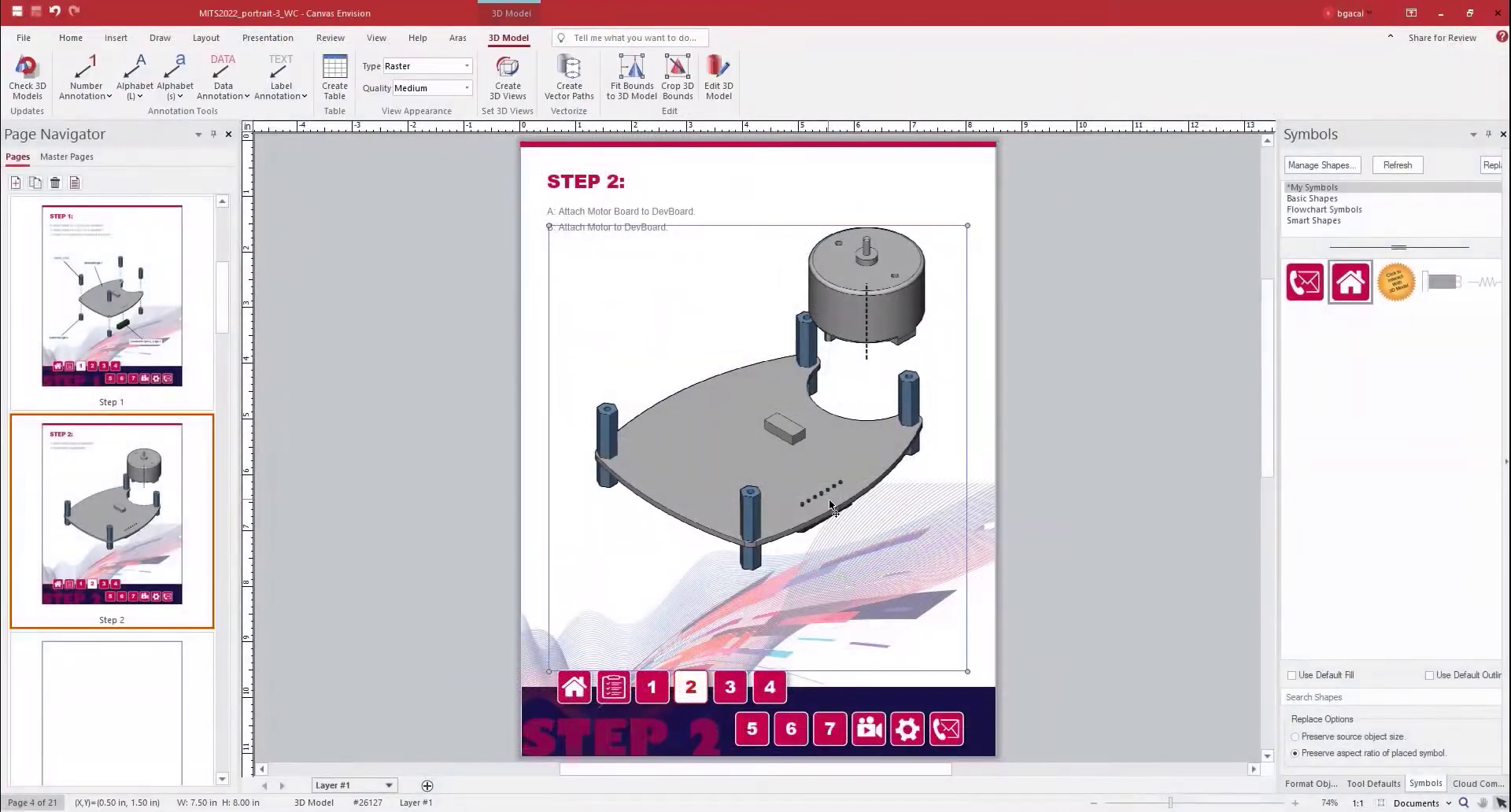
Convert the Step 2 model to vector paths, delete the 3D model, and move the drawing into place
click(569, 77)
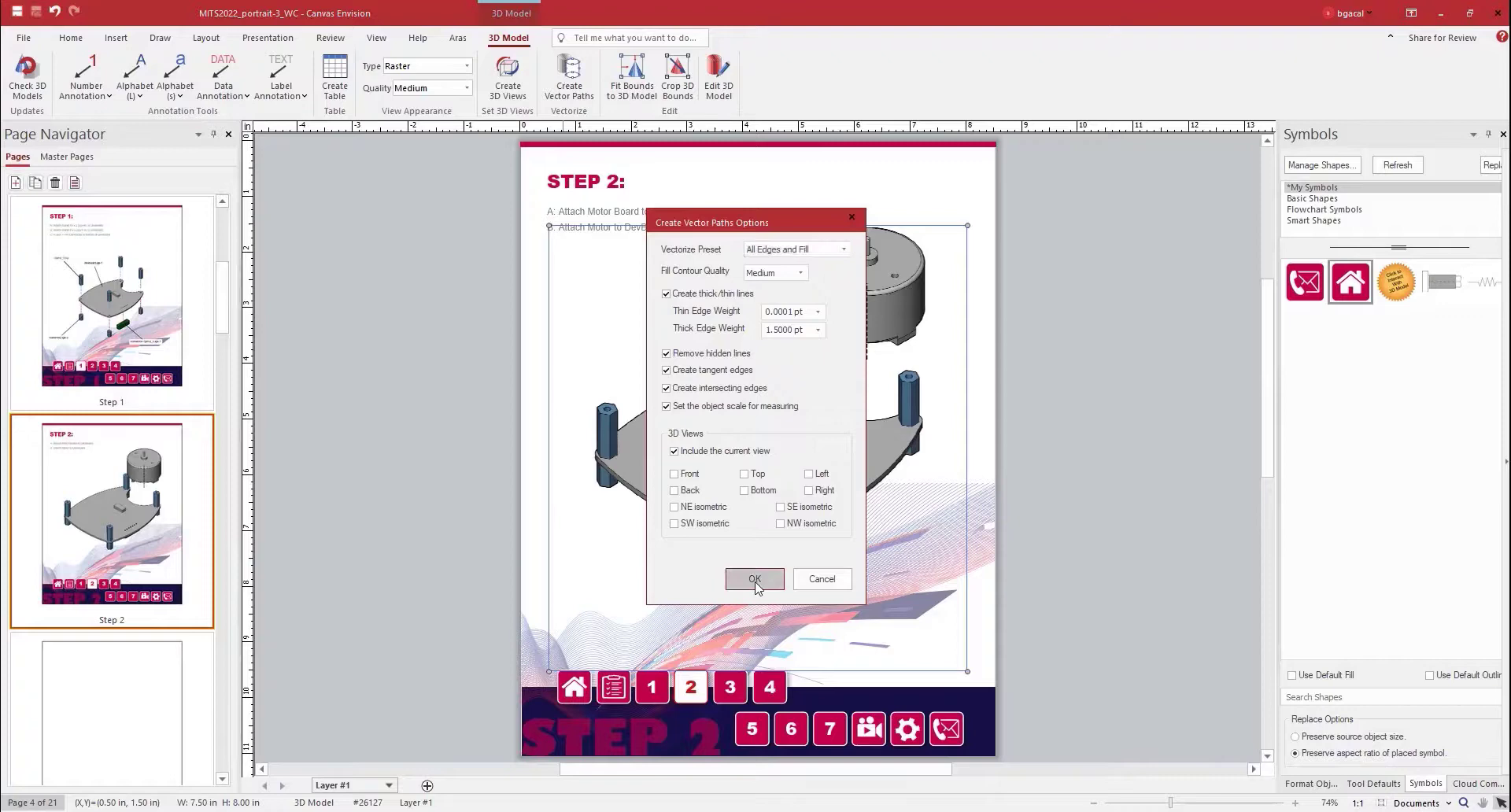
click(753, 579)
click(791, 477)
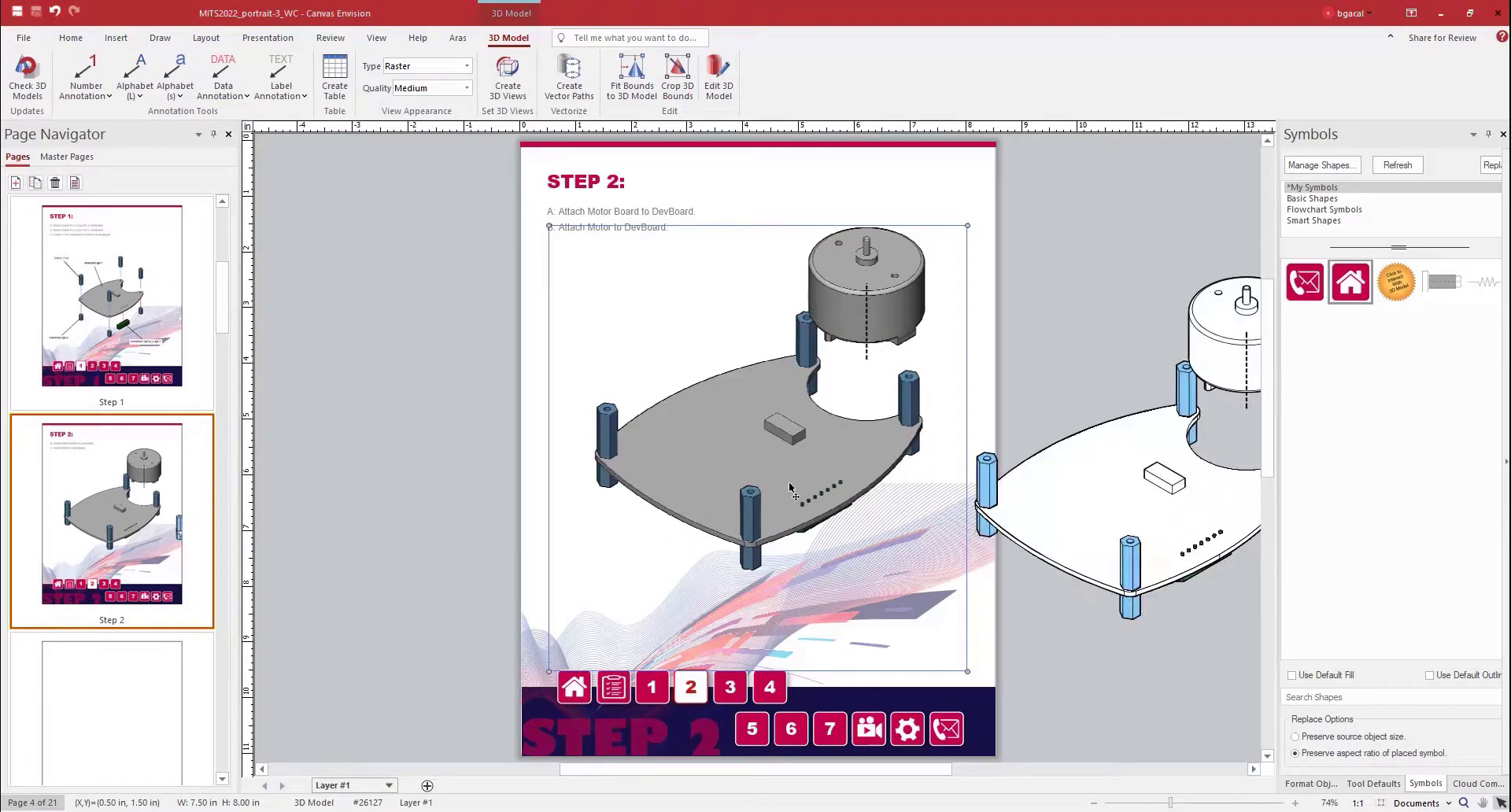
key(Delete)
drag(1115, 492, 737, 494)
Set the vector drawing's fill to No Fill, then select the Step 7 model
right_click(736, 506)
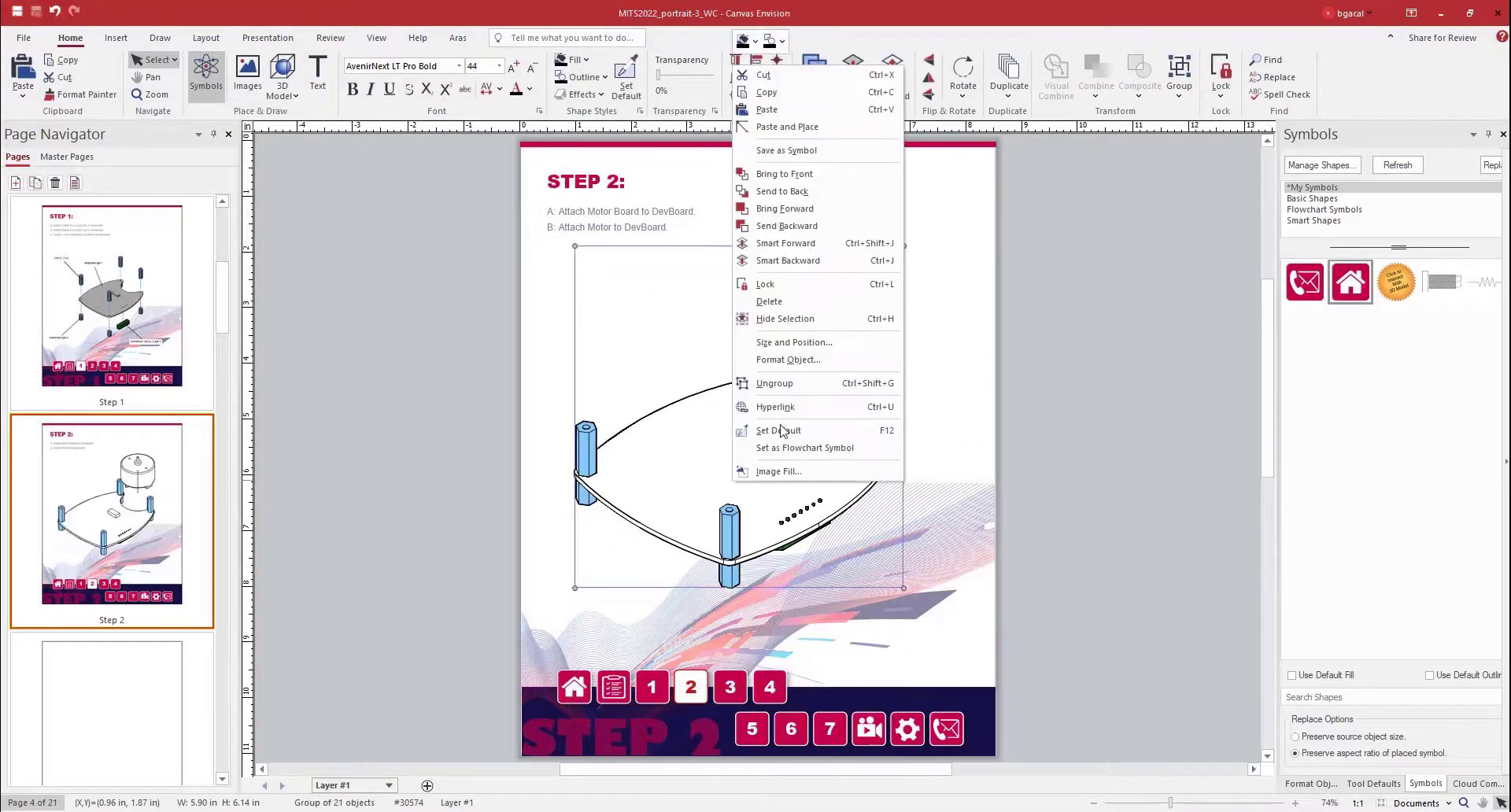
click(757, 42)
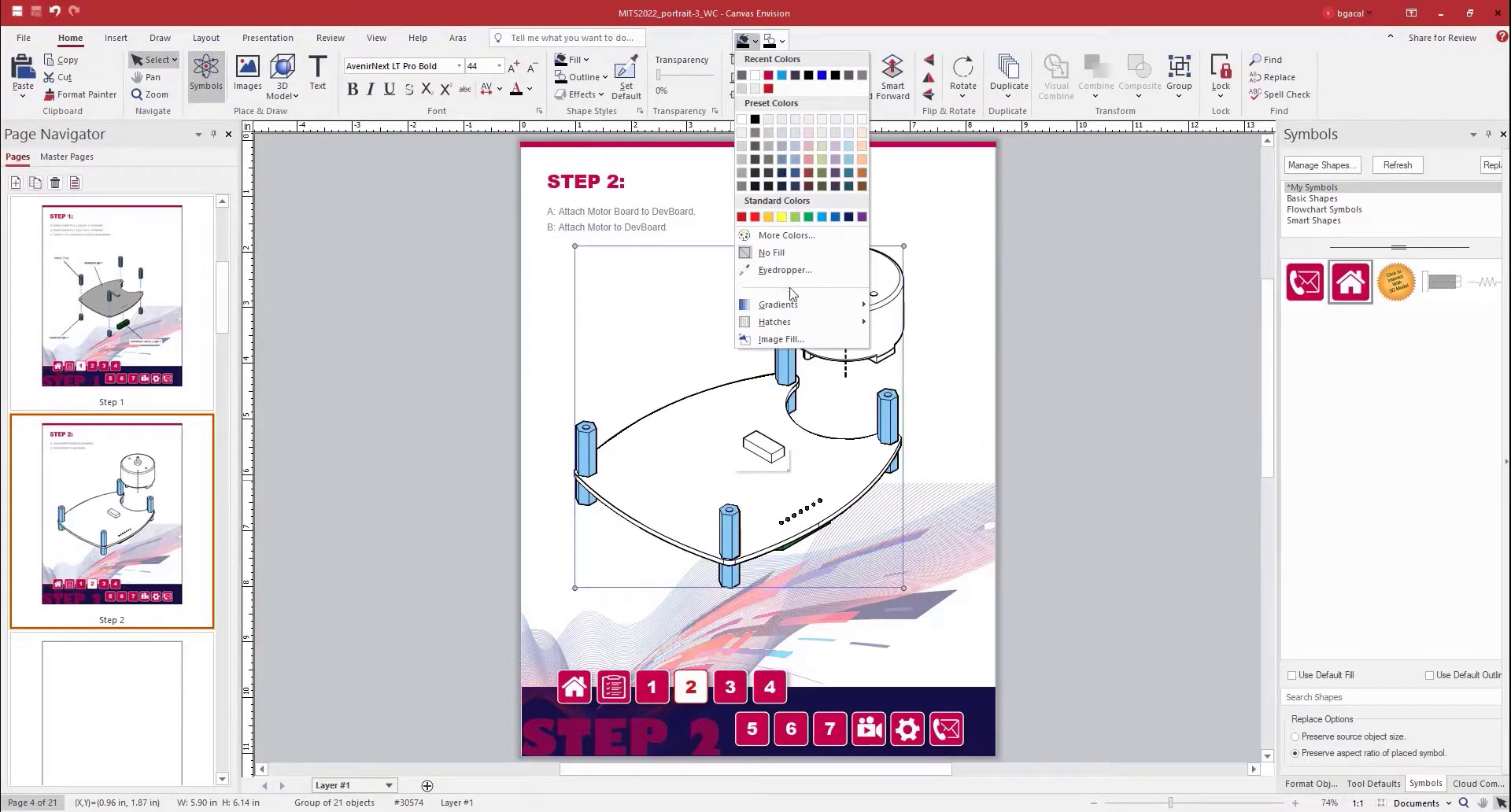
click(775, 253)
right_click(772, 459)
key(Escape)
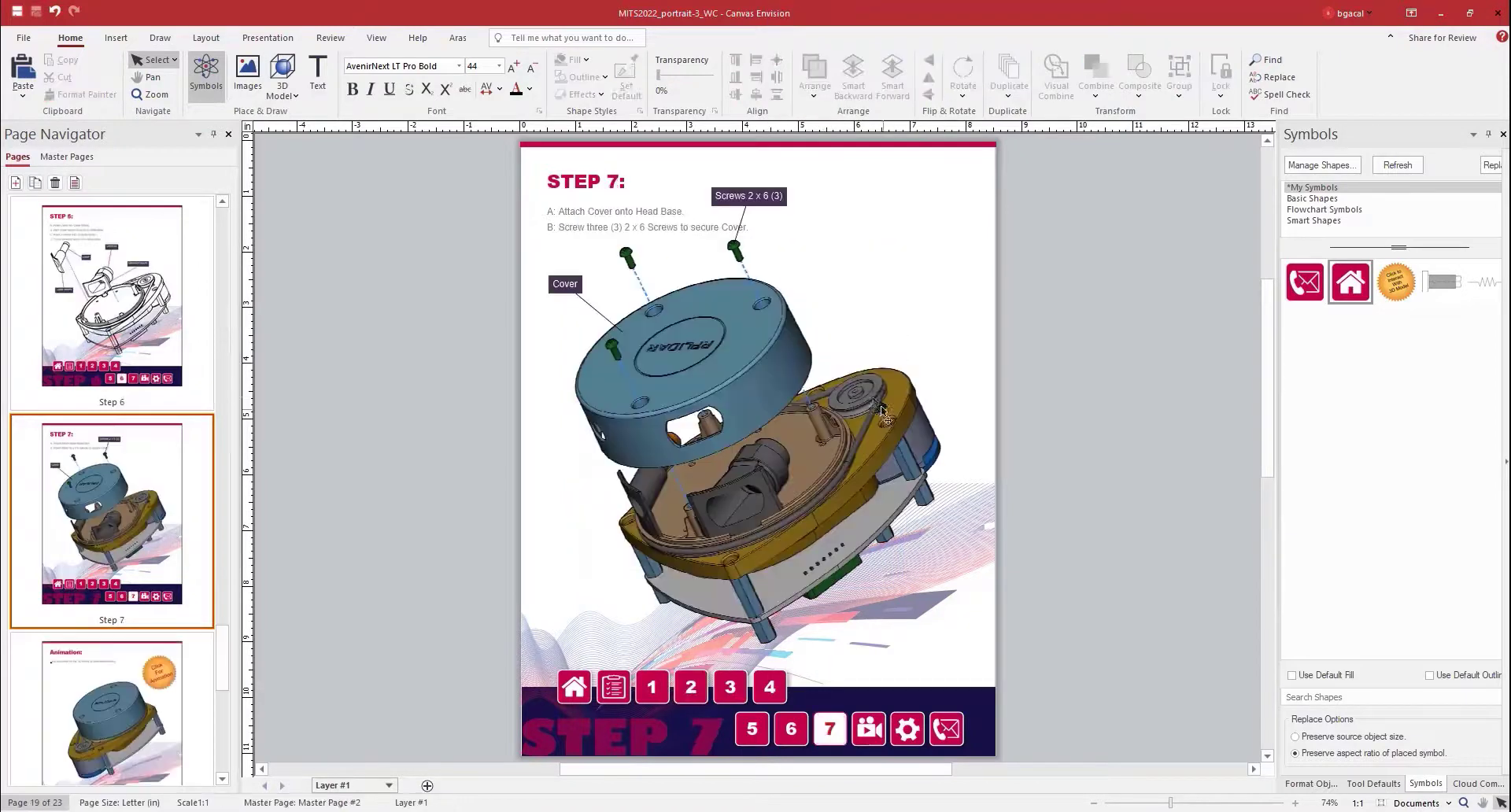
click(875, 403)
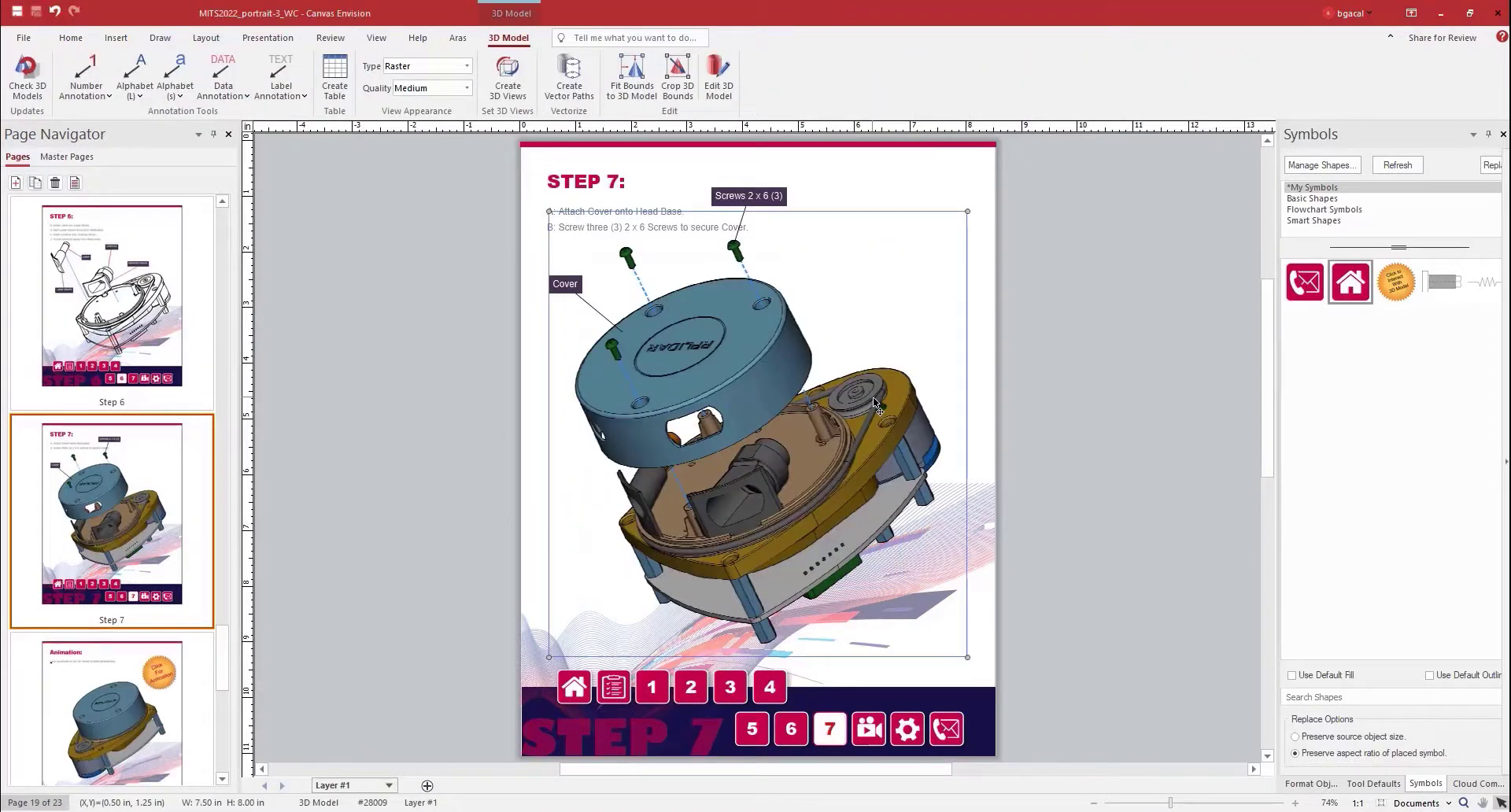
Insert a 300% magnifier lens on the rotor, placed near the page's top right
click(115, 38)
click(537, 69)
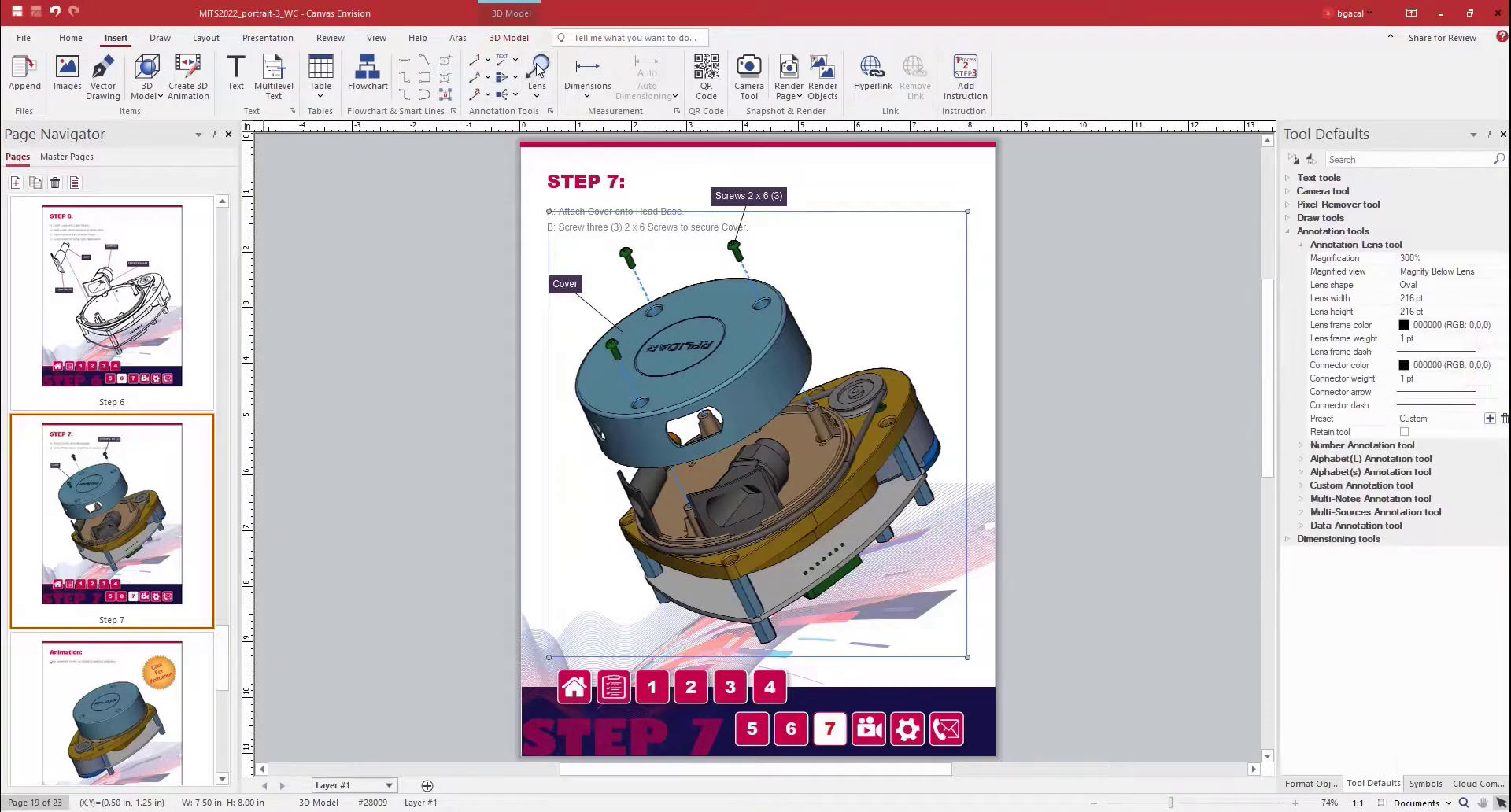
click(857, 398)
click(890, 273)
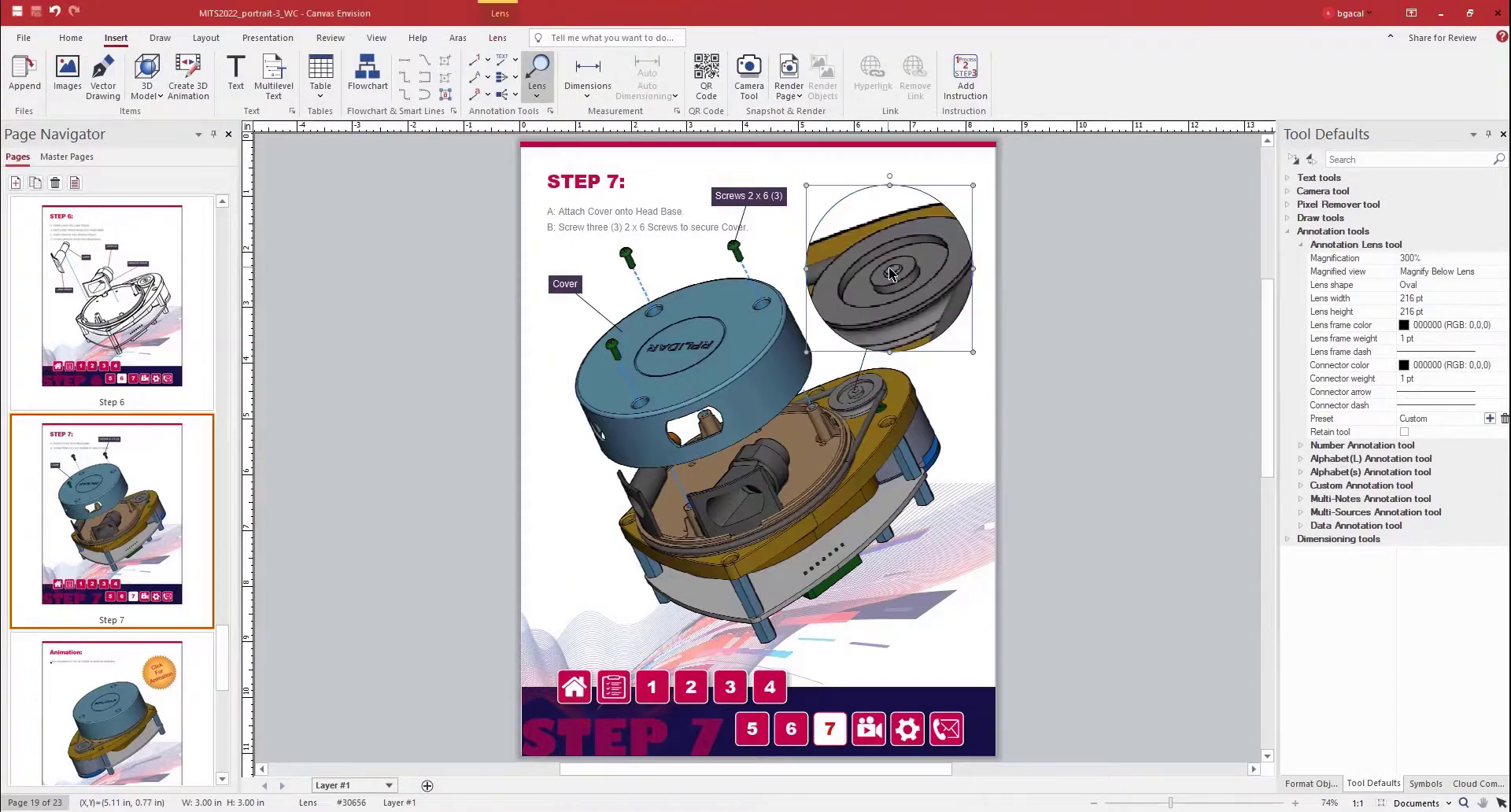
click(497, 38)
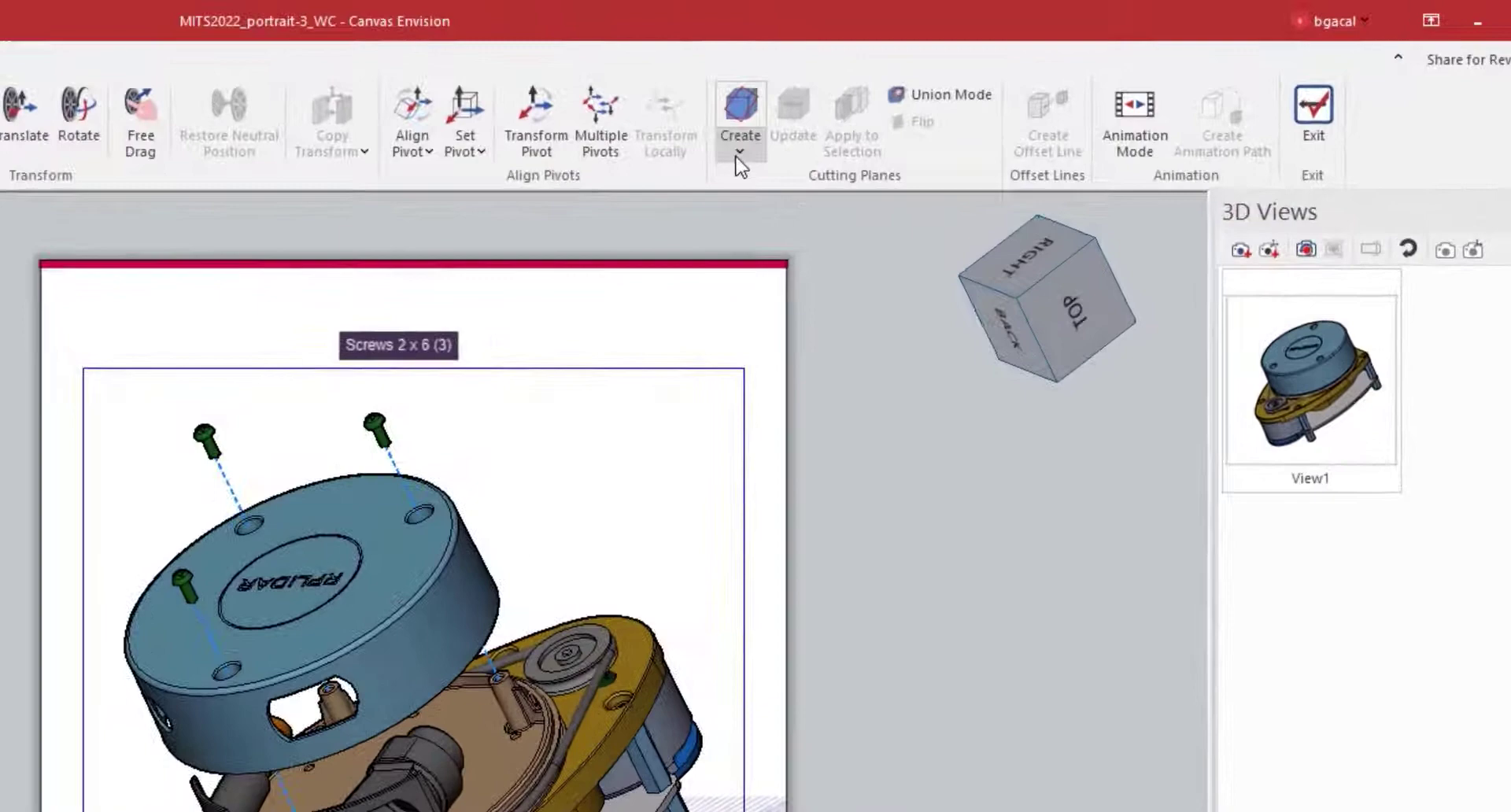
Open the Cutting Plane options in 3D editing of the RPLIDAR model
click(973, 93)
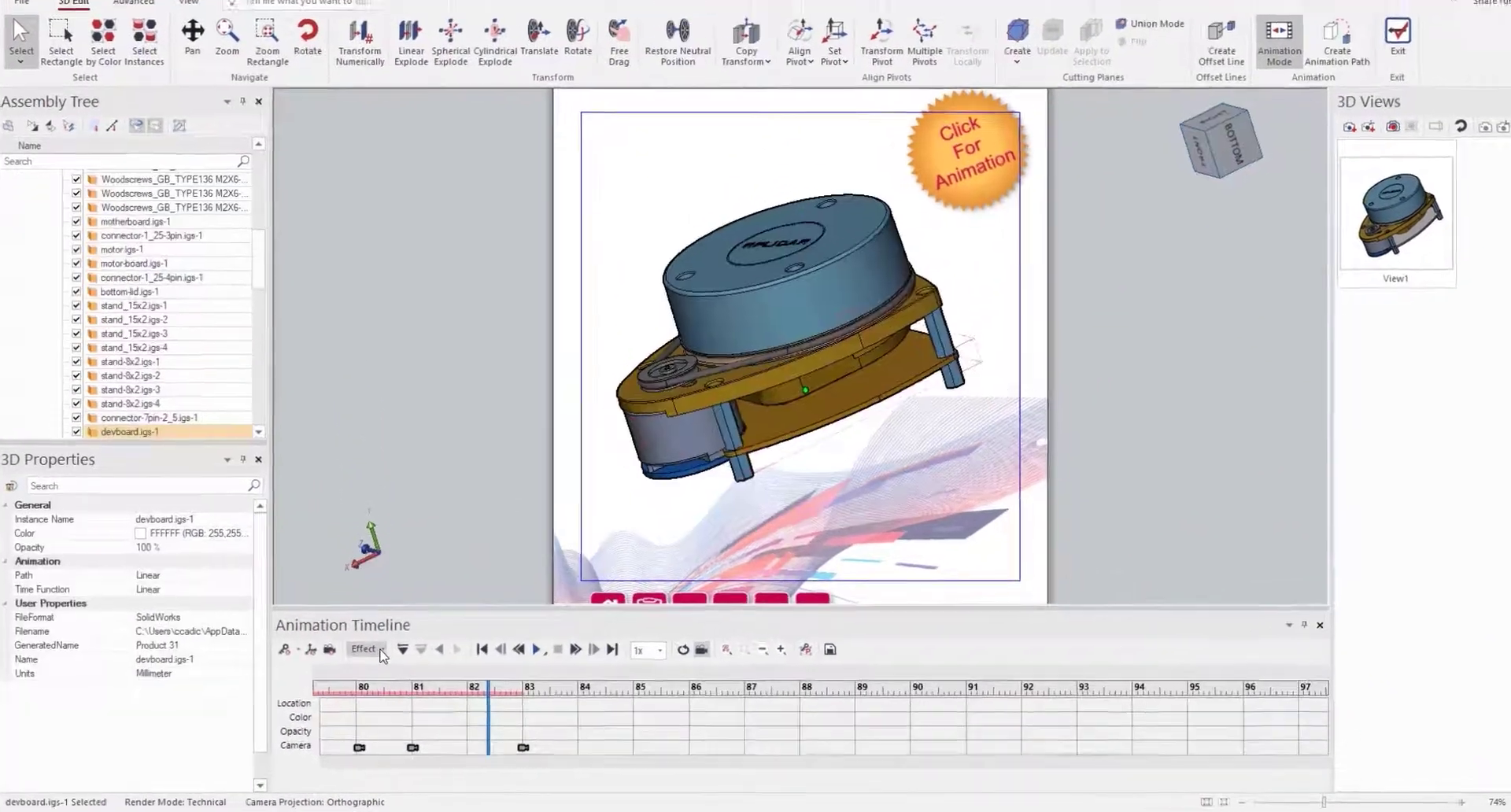
Play the RPLIDAR assembly animation, then export it as an MP4 video
click(352, 657)
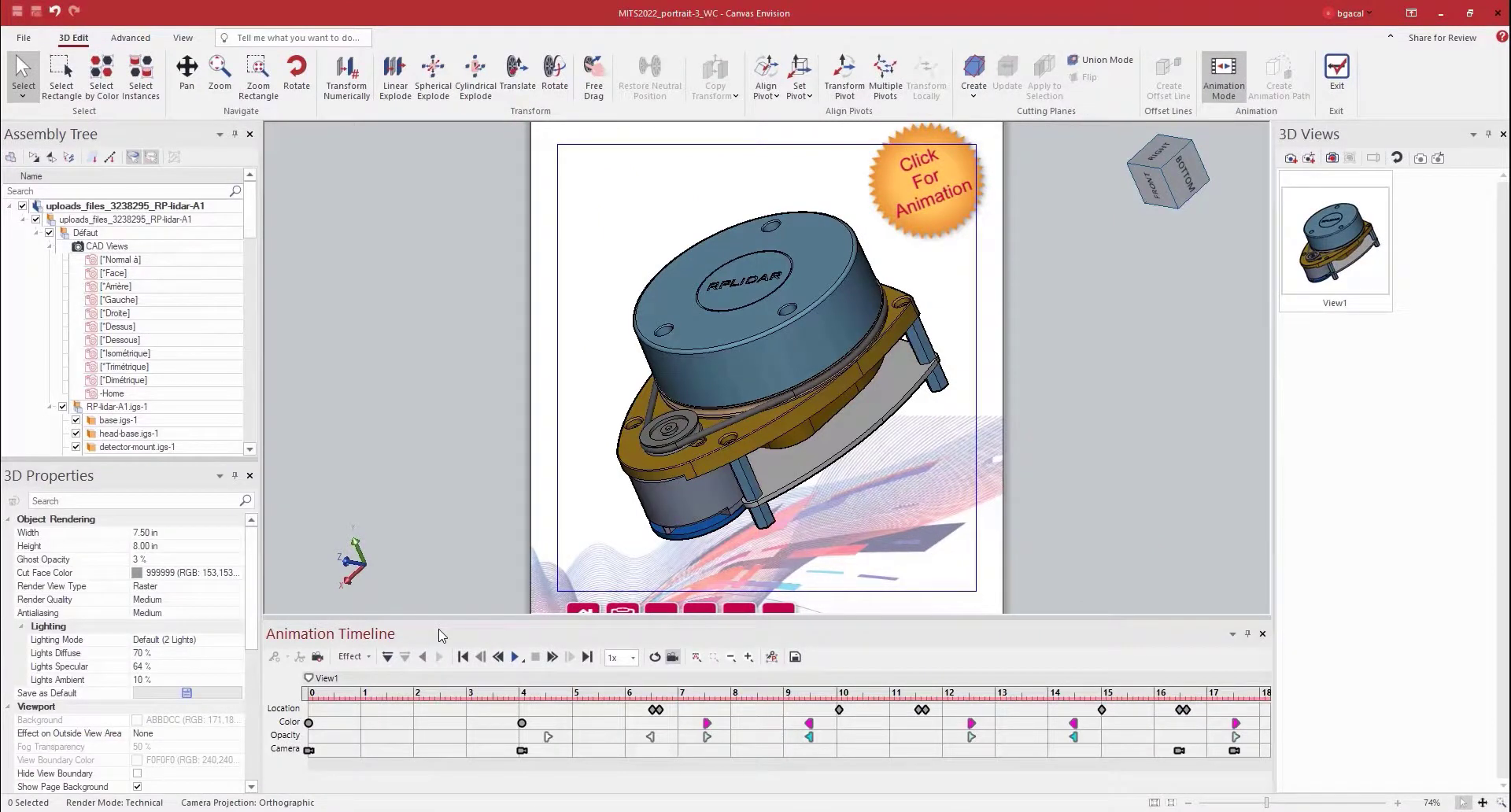
click(480, 657)
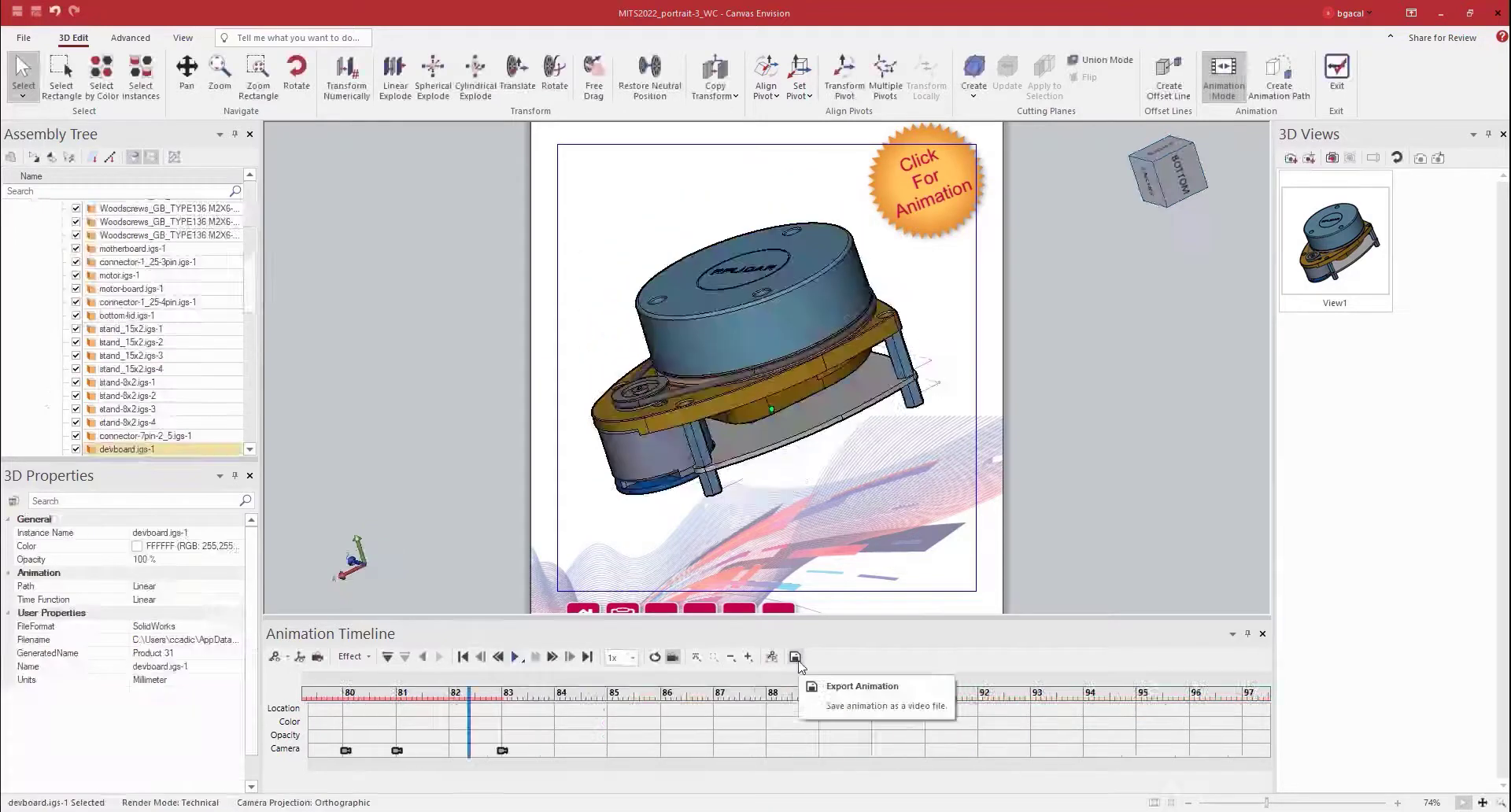
click(796, 660)
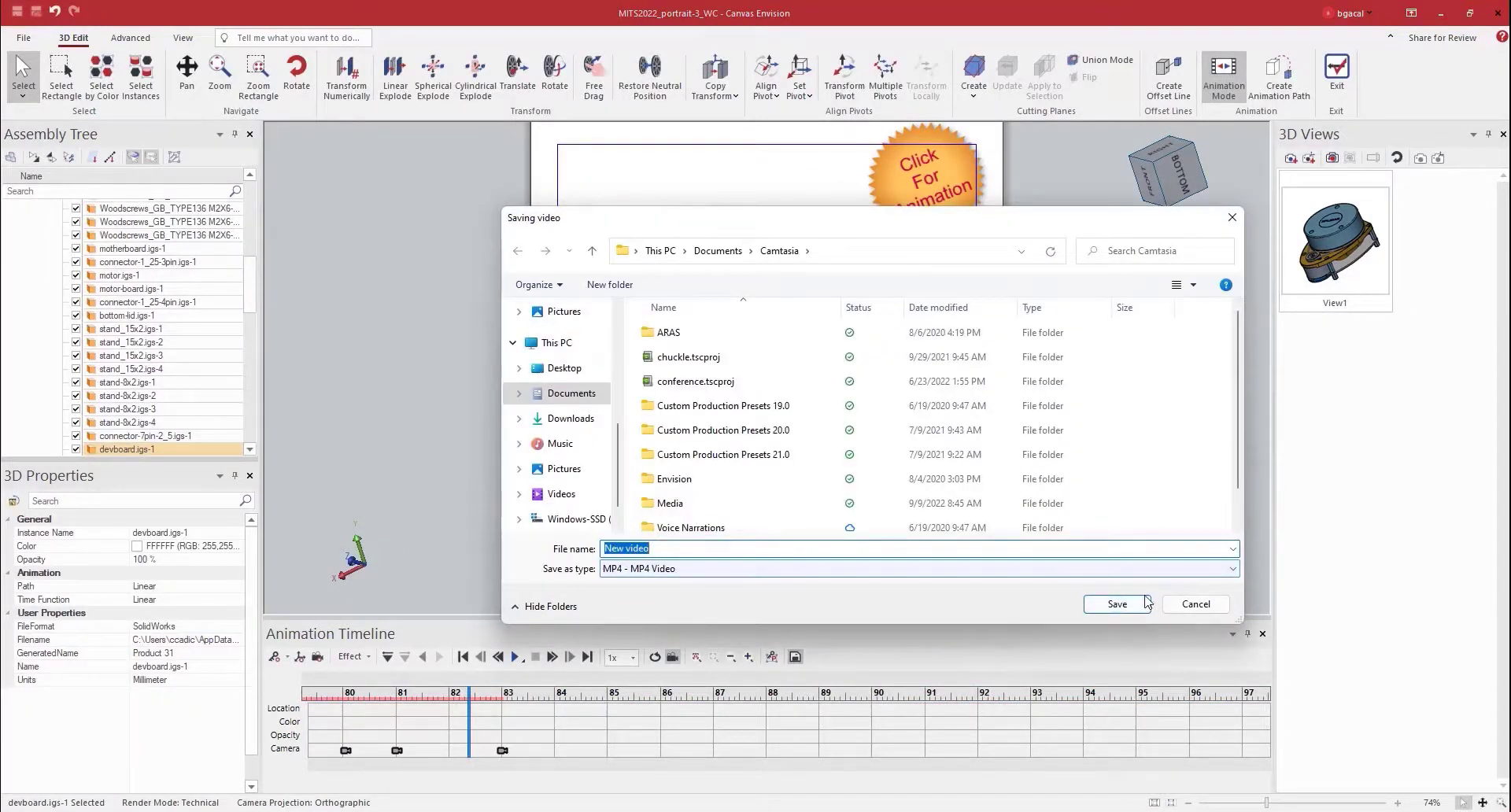
click(1117, 603)
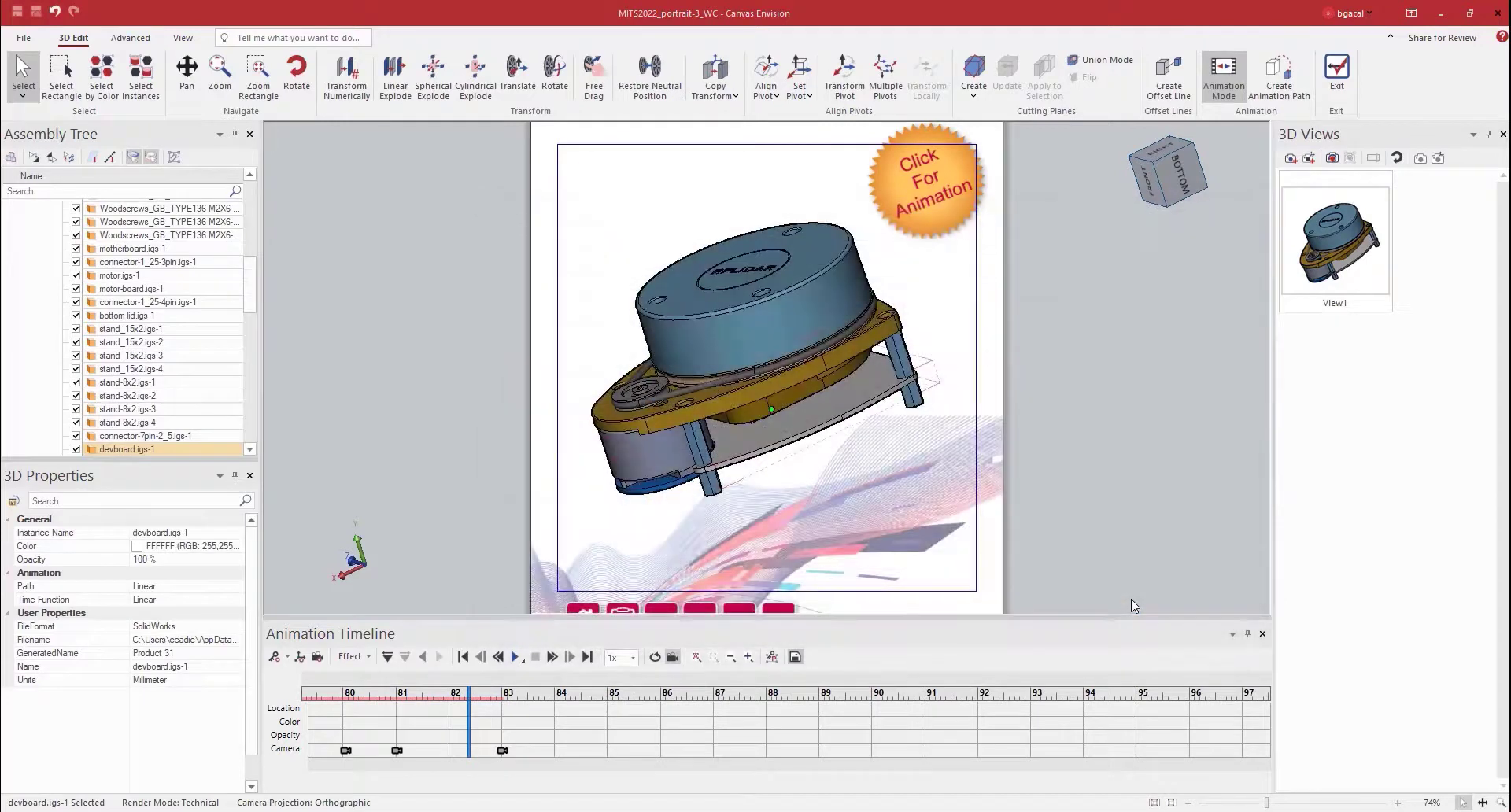
click(772, 549)
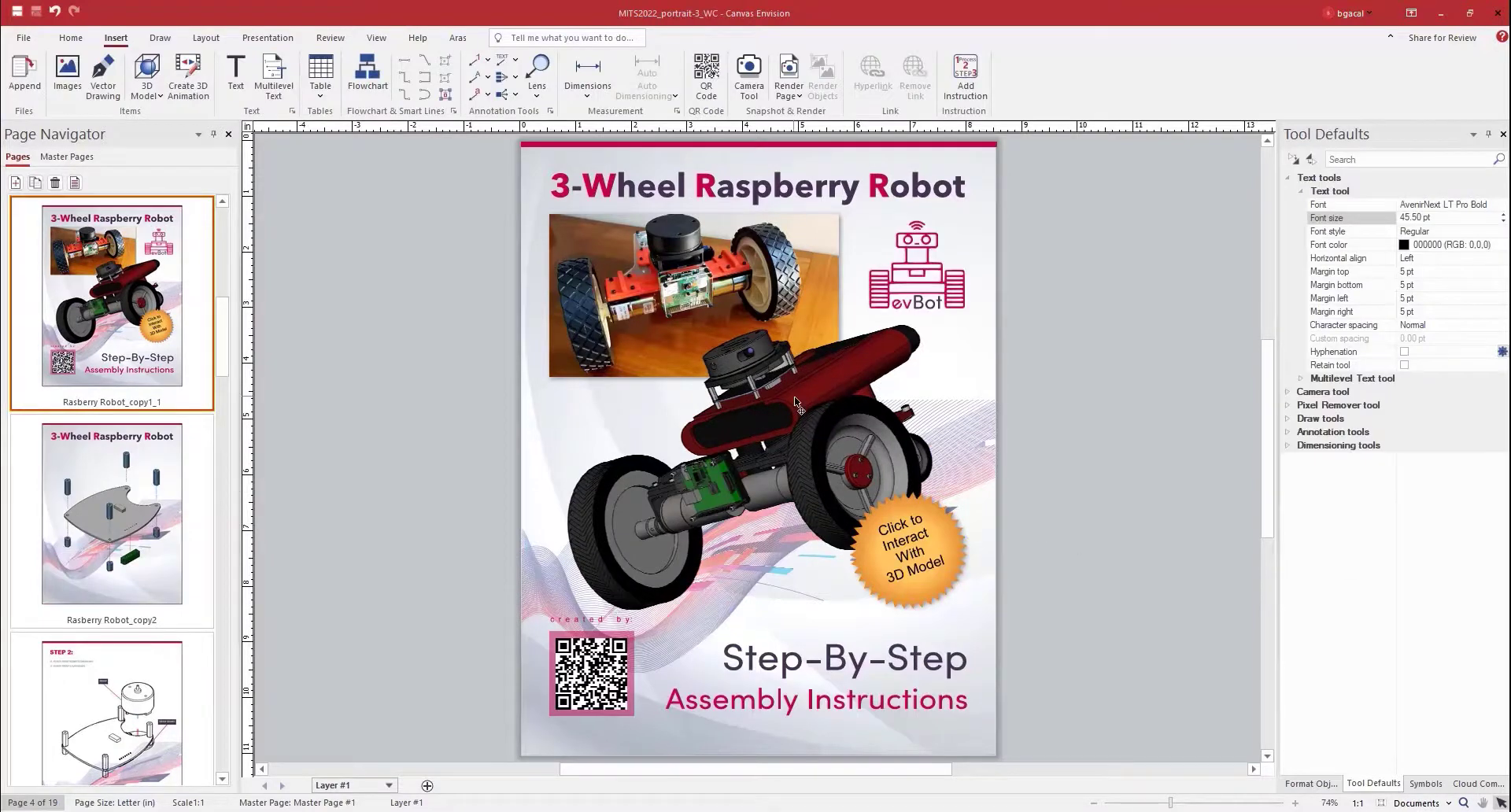
Update the cover's 3D model through Check 3D Models, browsing to the Version 2 SLDPRT file
click(797, 403)
click(26, 72)
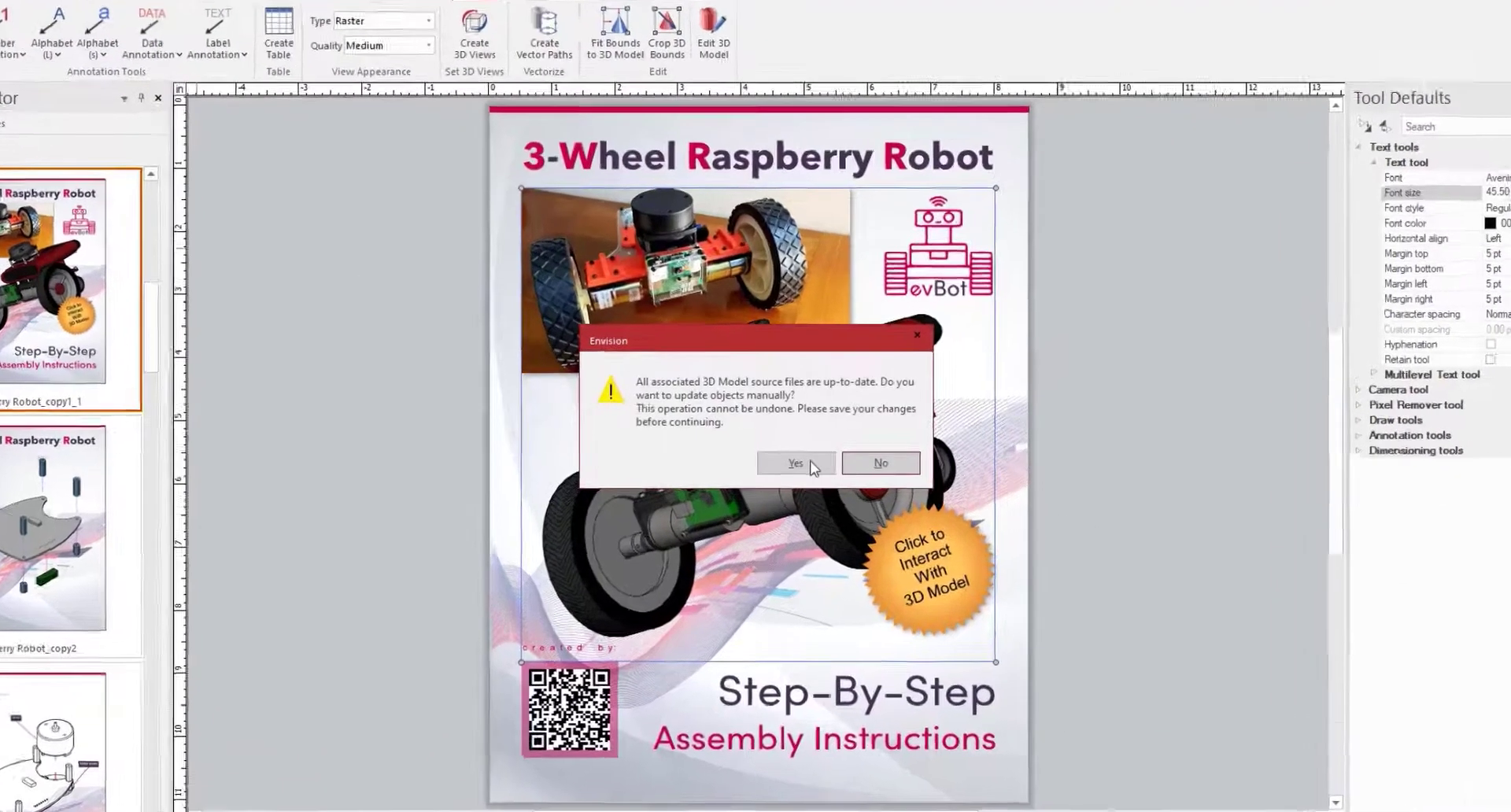
click(791, 456)
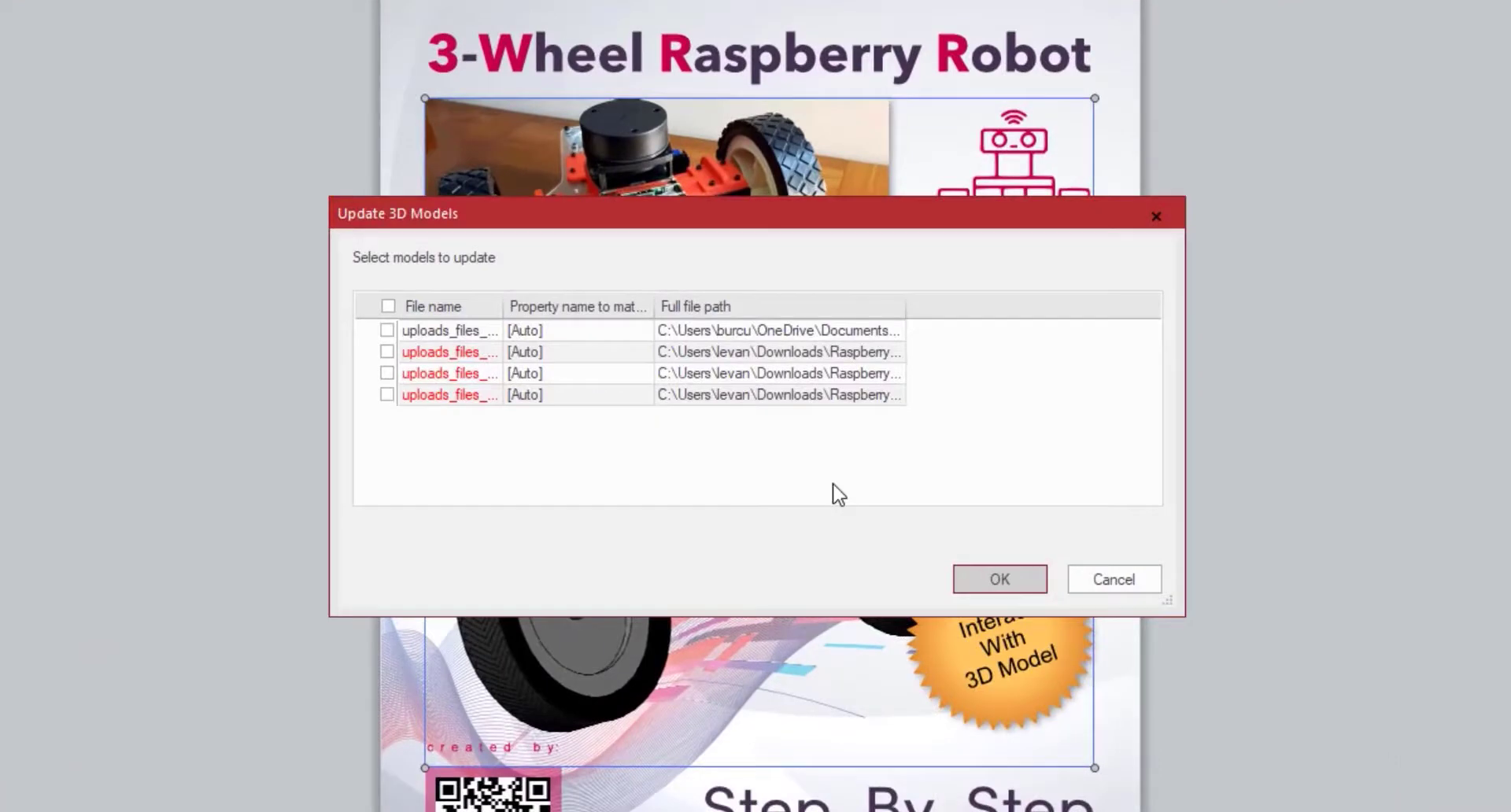
click(897, 331)
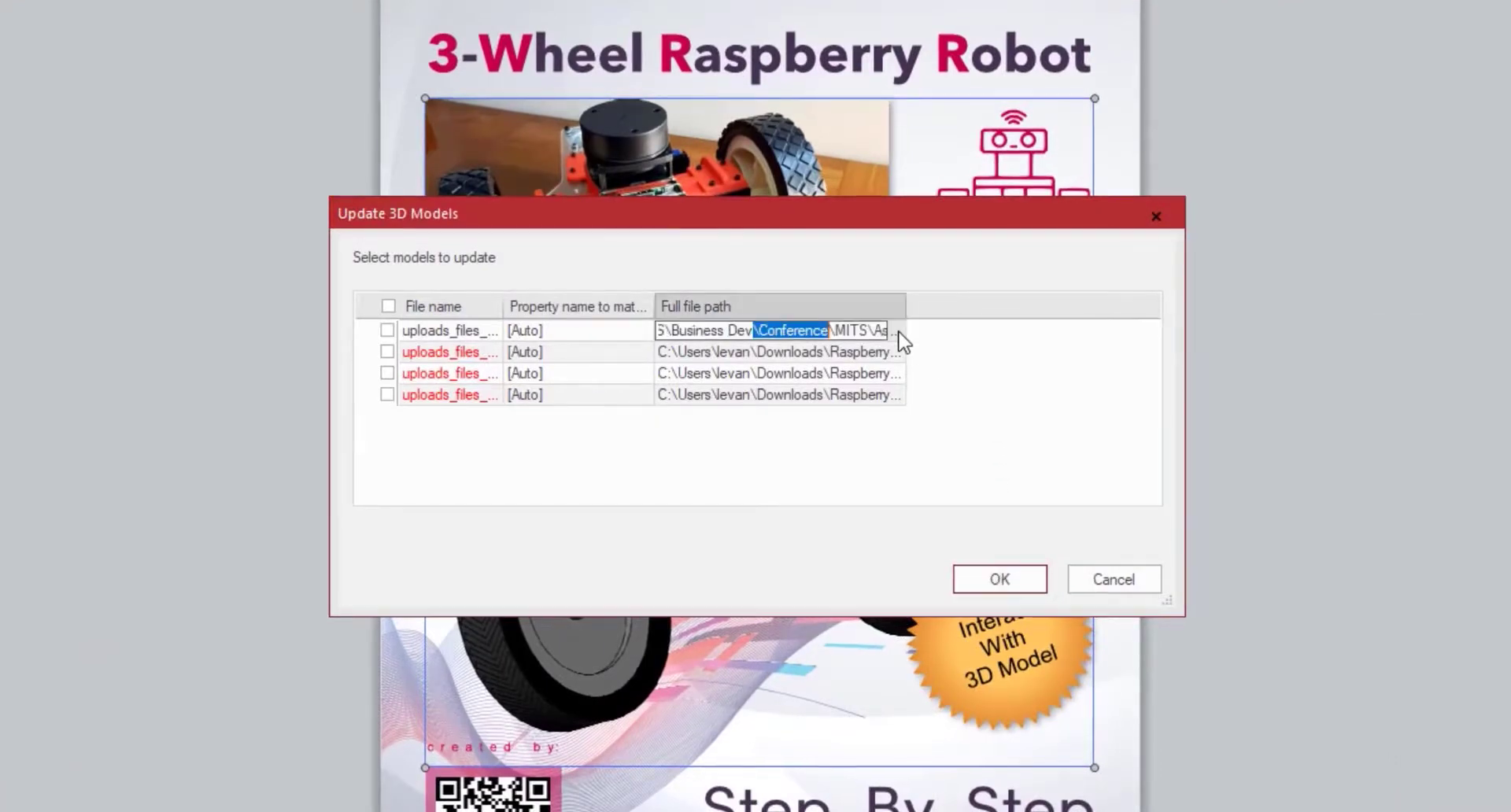
click(901, 331)
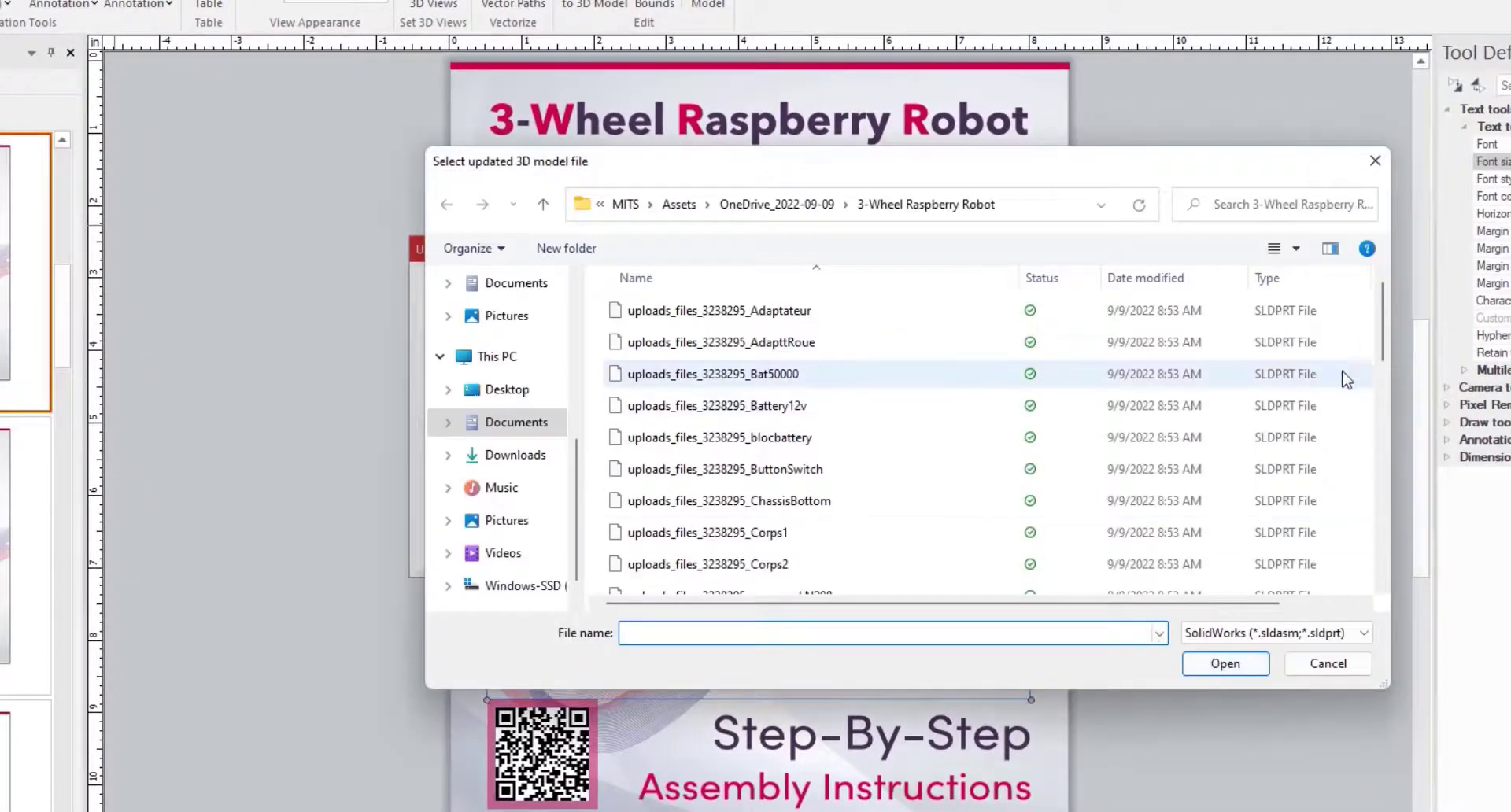
drag(1380, 338, 1377, 425)
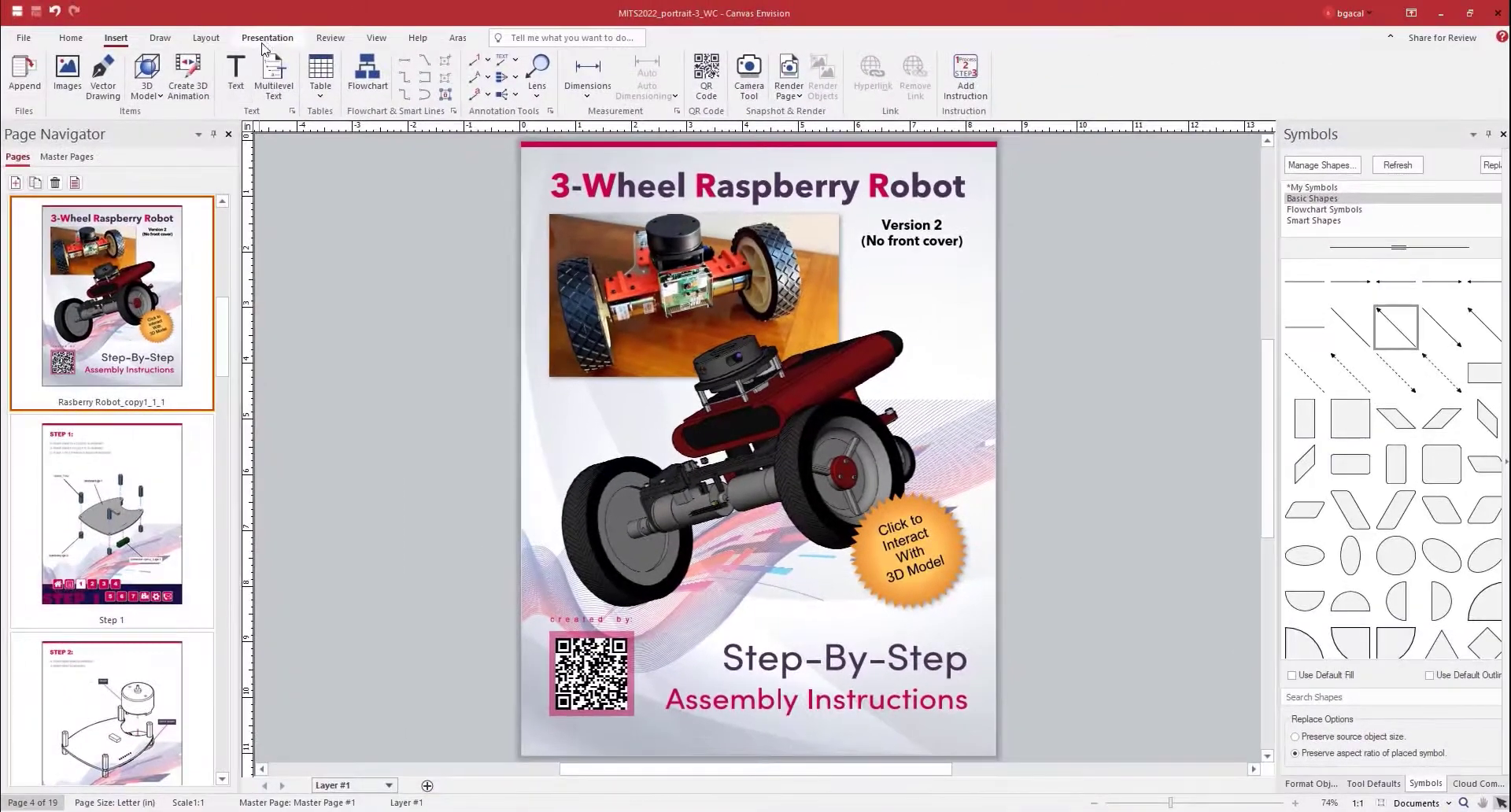
Switch to the Presentation tab to reach the sharing features
click(266, 38)
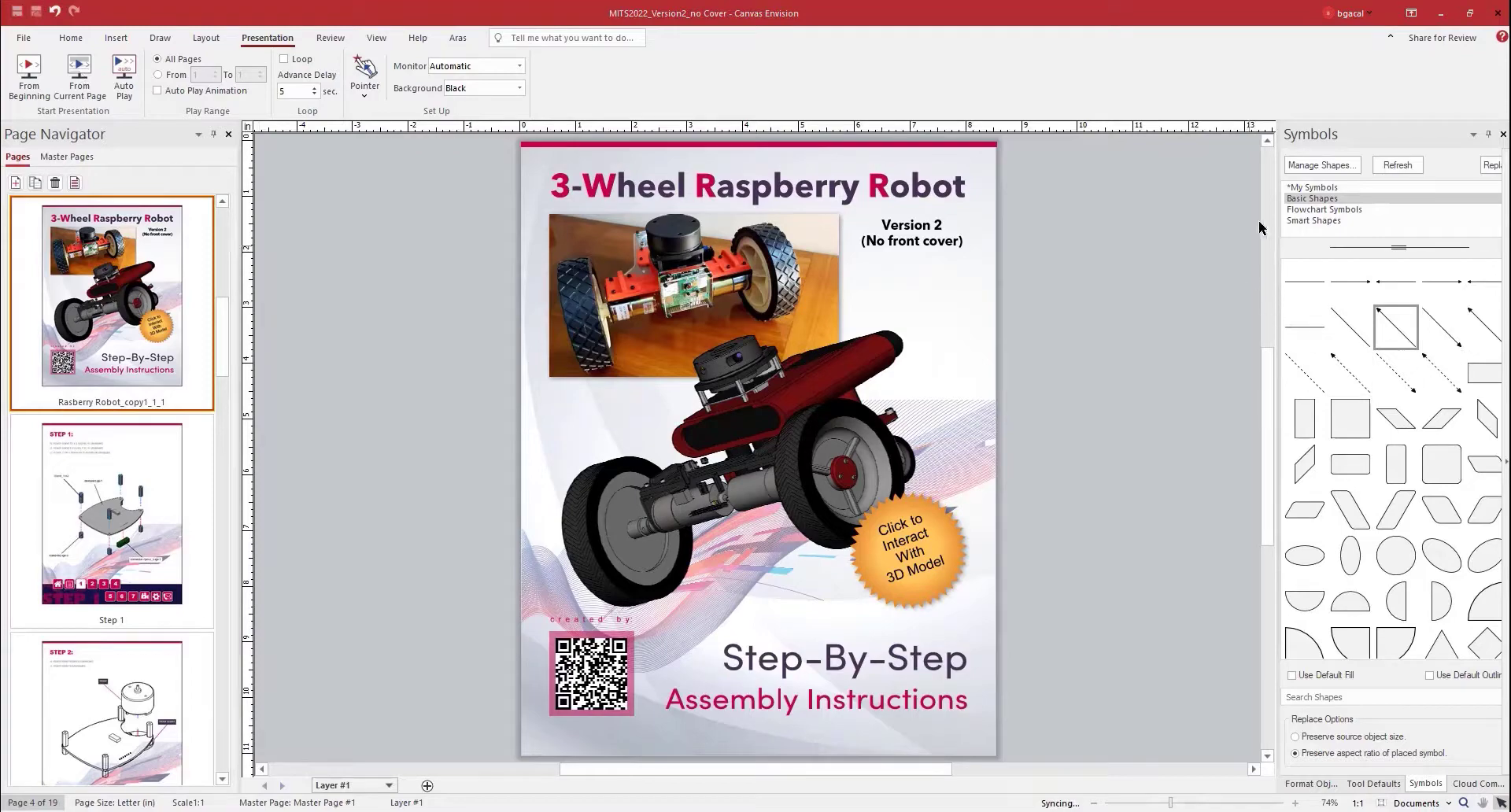
Send the document for online review, then activate the cover's robot model and orbit it top-down
click(1443, 37)
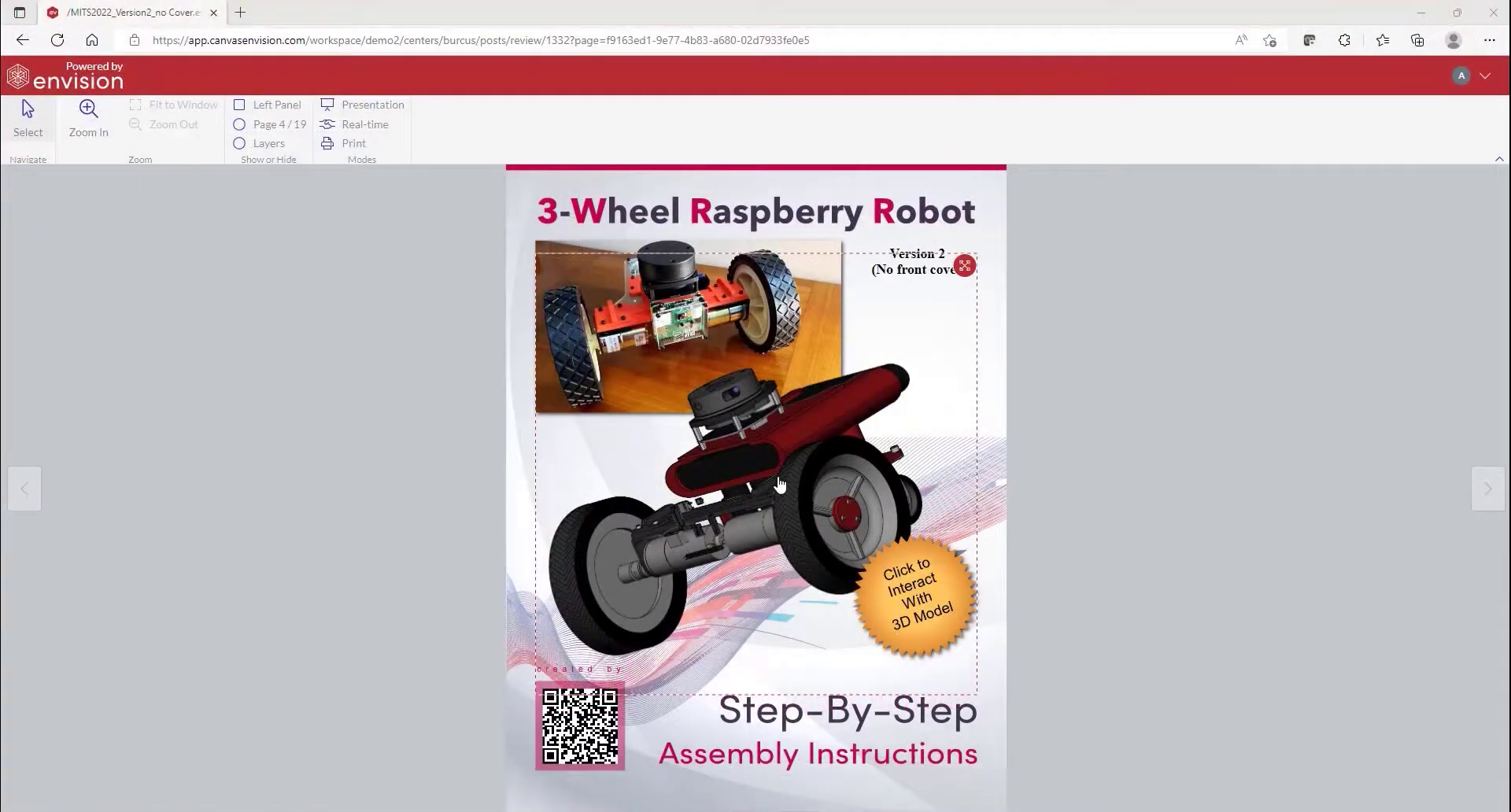
click(778, 484)
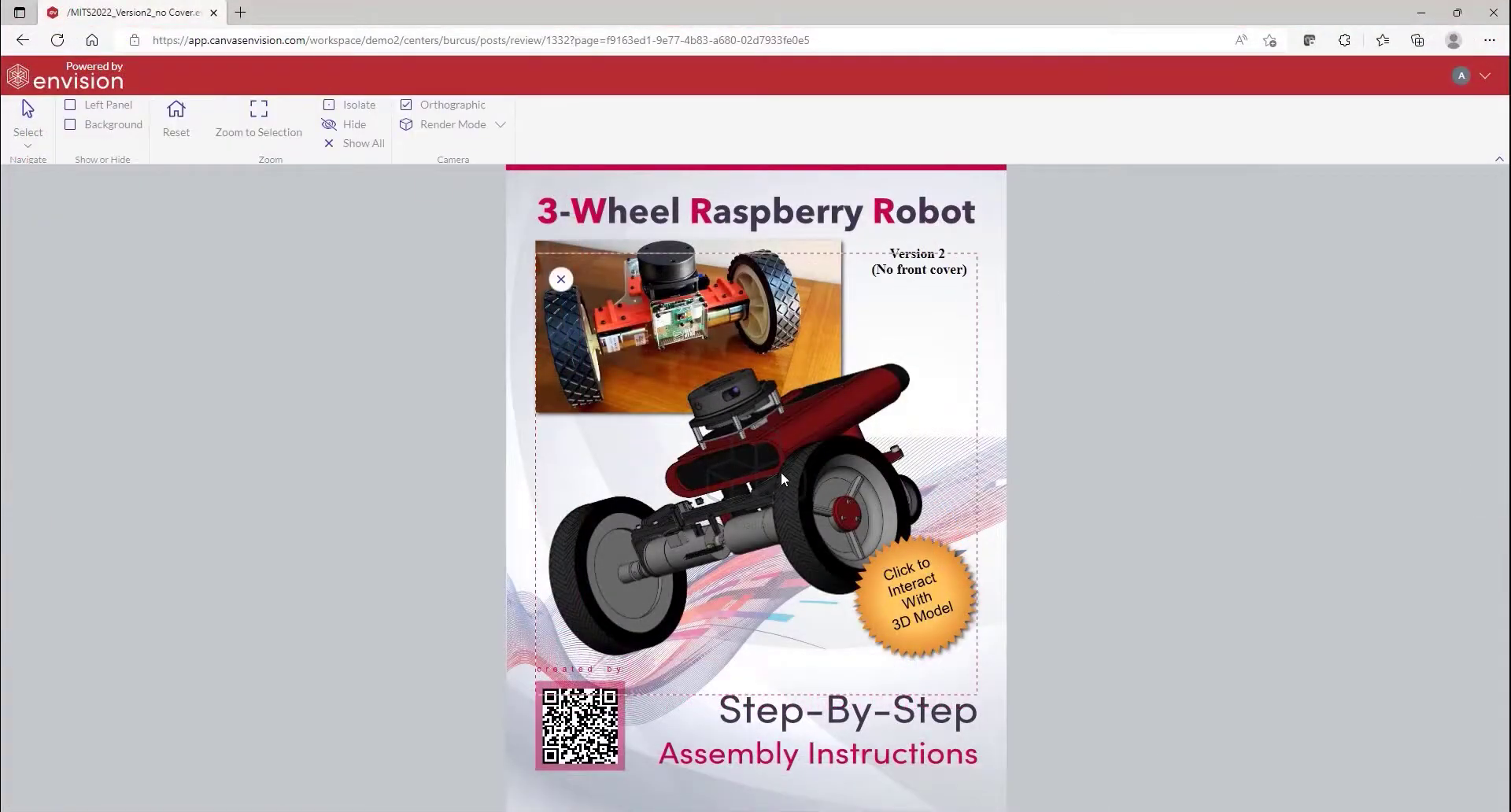
drag(783, 477, 705, 483)
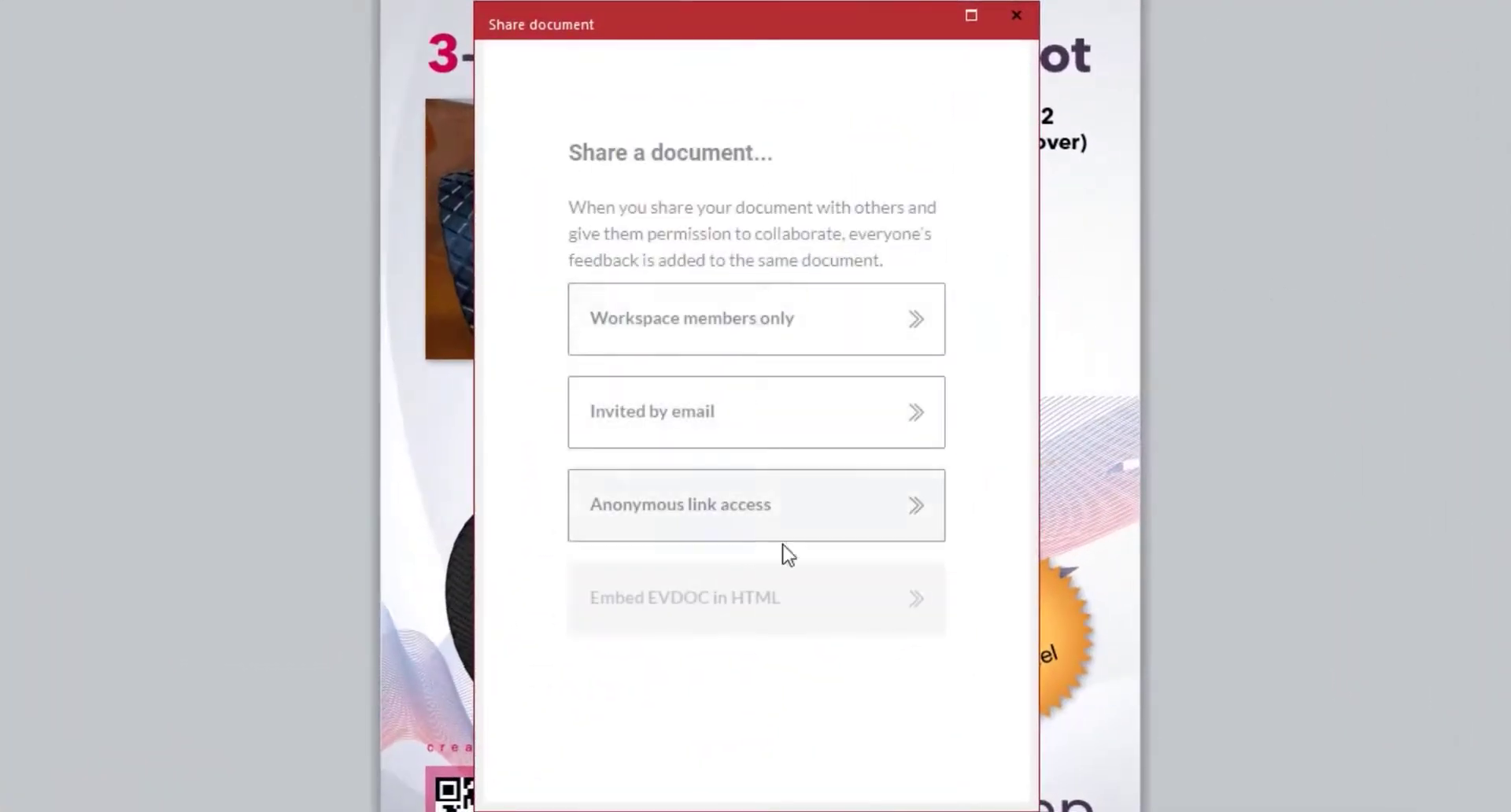
Create an anonymous link with full 3D viewing, no expiry date and no password
click(774, 527)
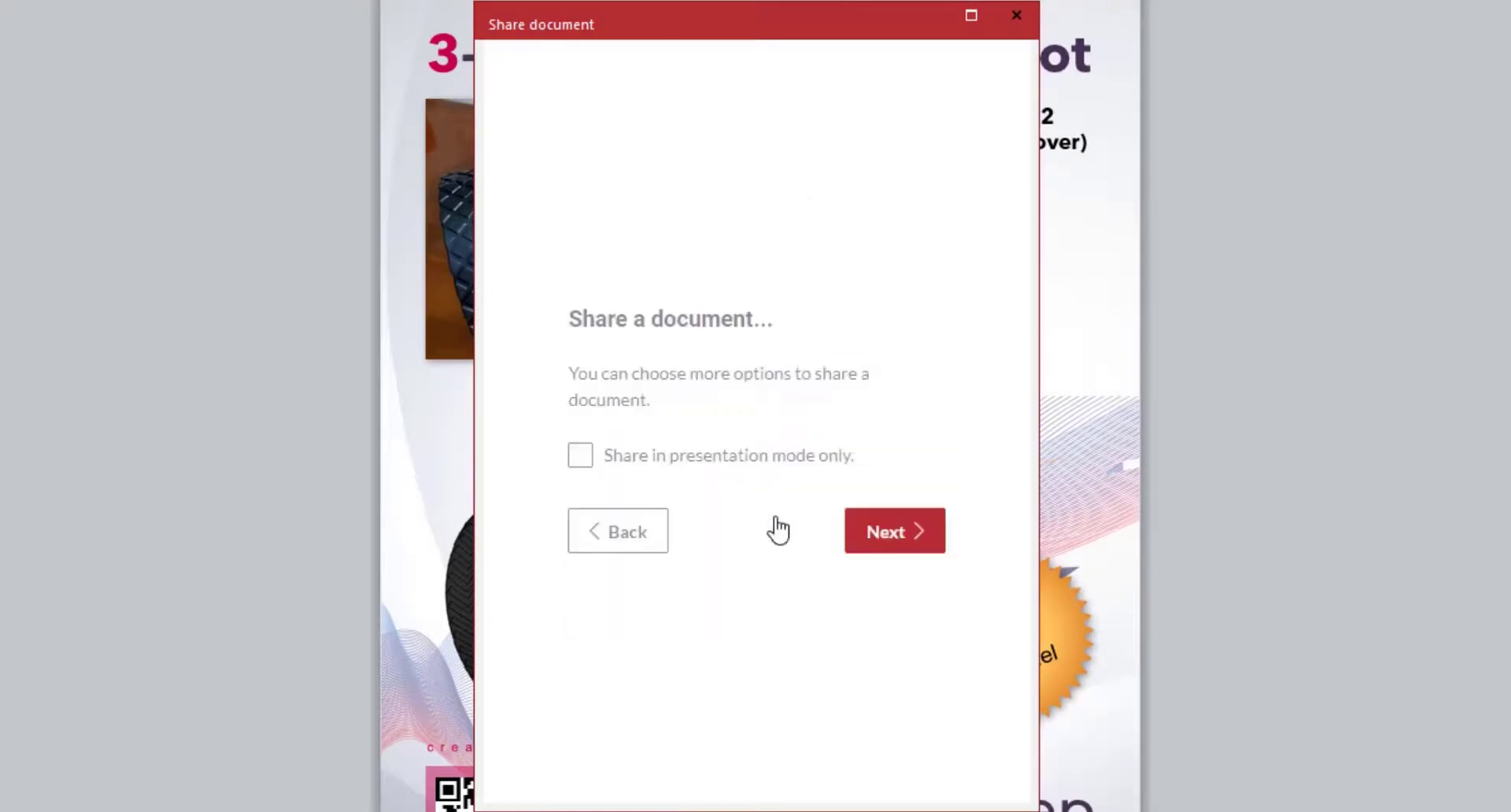
click(887, 535)
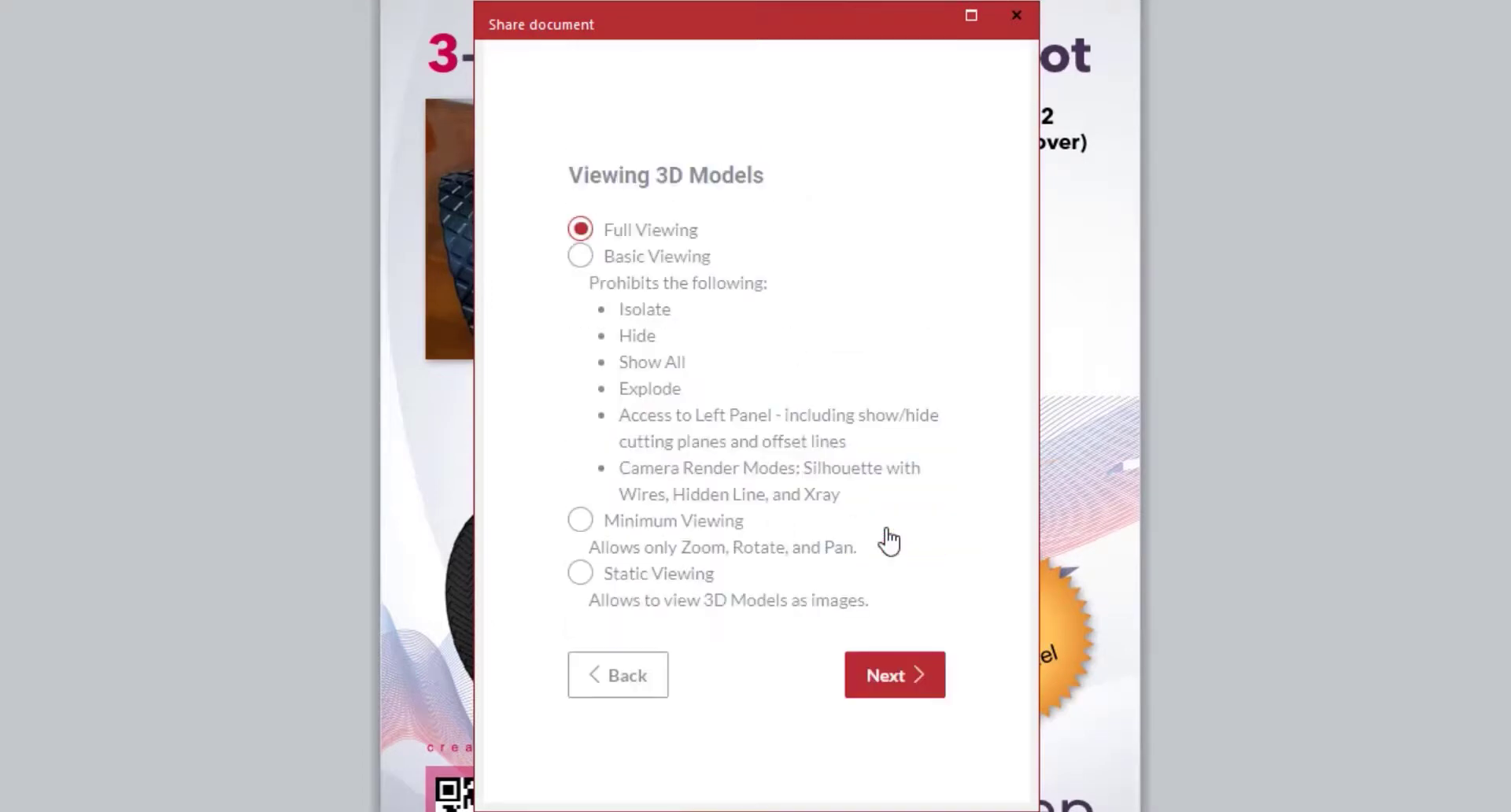
click(888, 673)
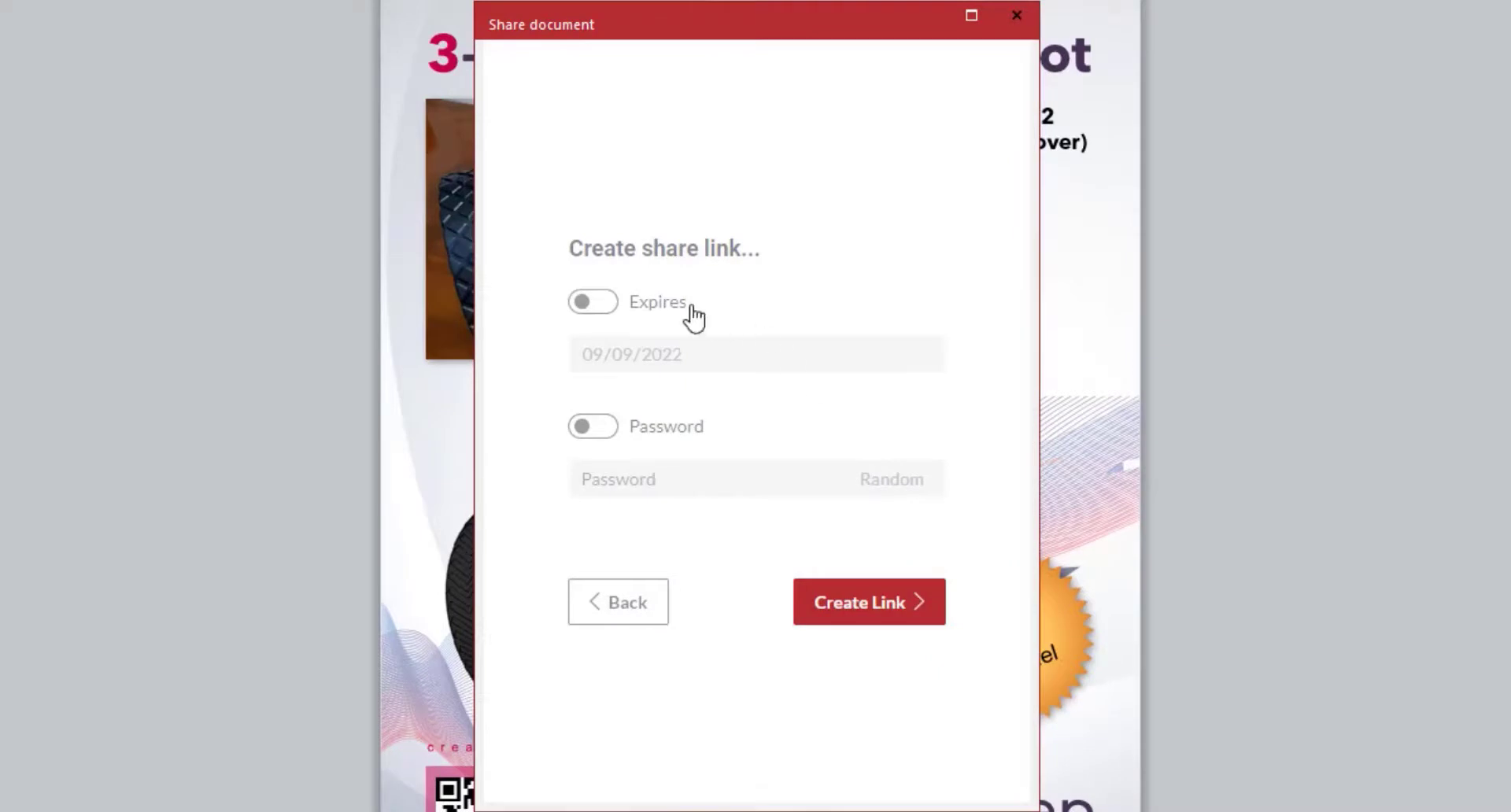
click(854, 615)
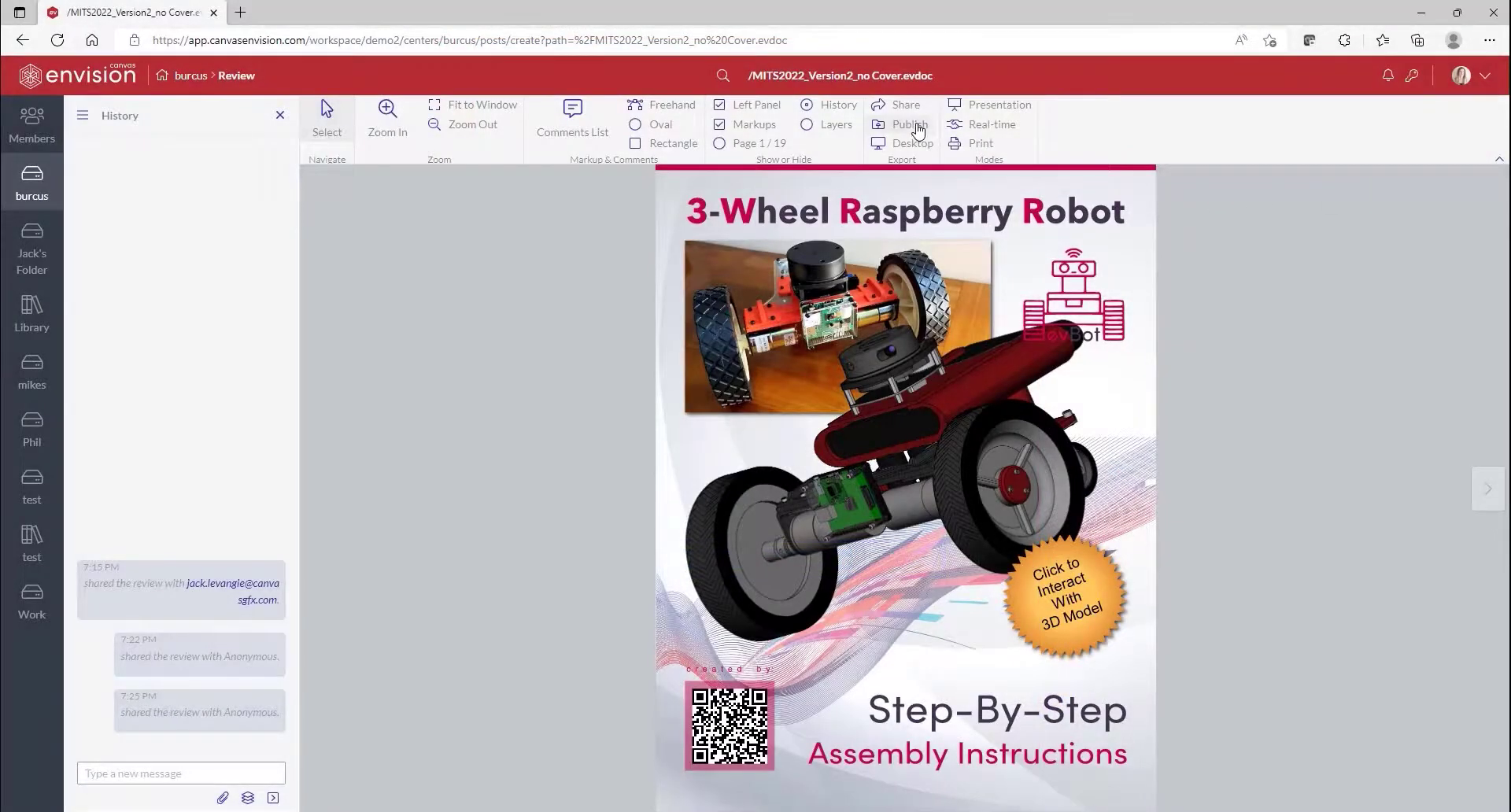
Update the published document without metadata, PMI data, Breps or pagination controls, and copy its share link
click(910, 126)
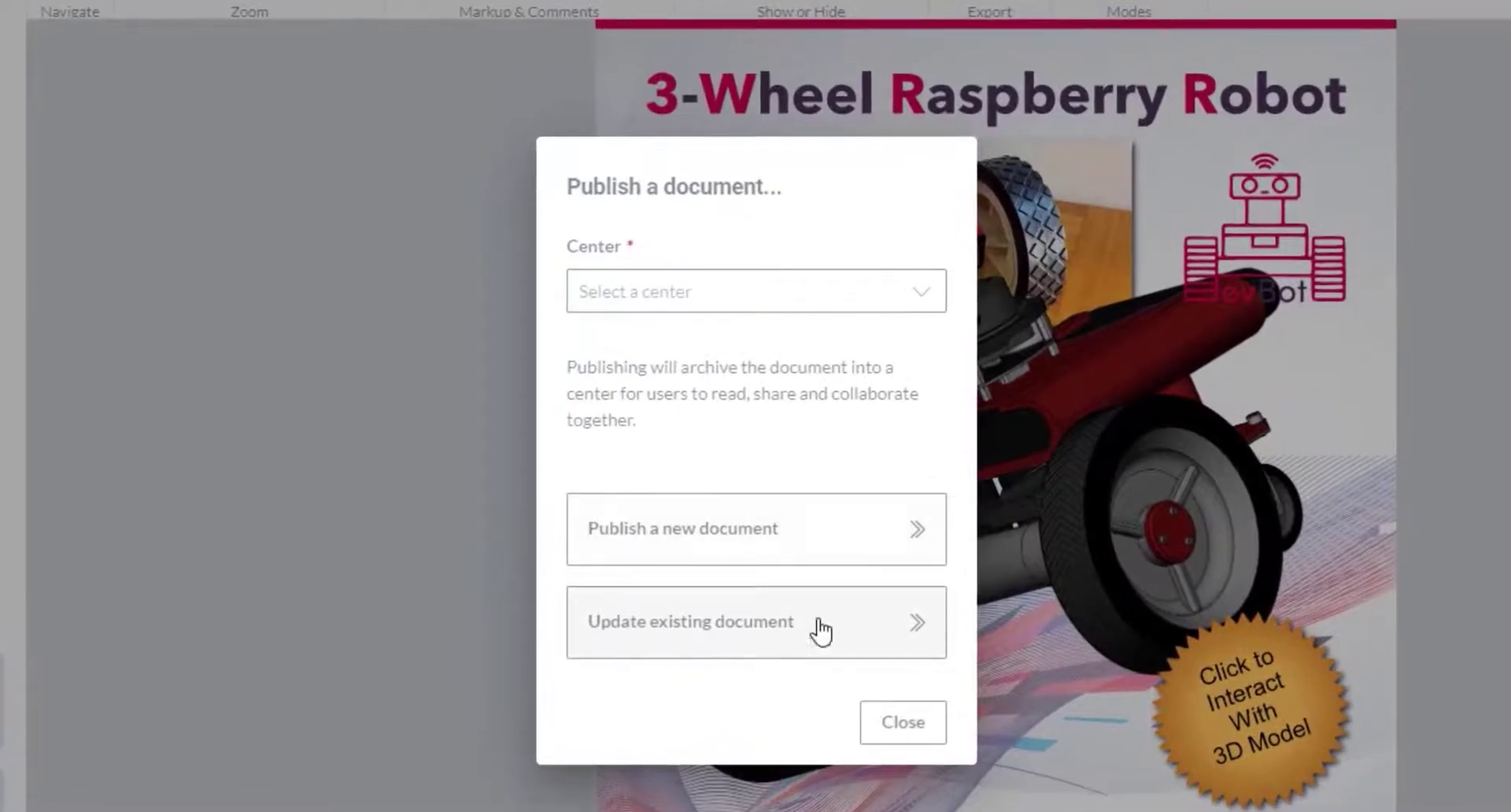
click(769, 621)
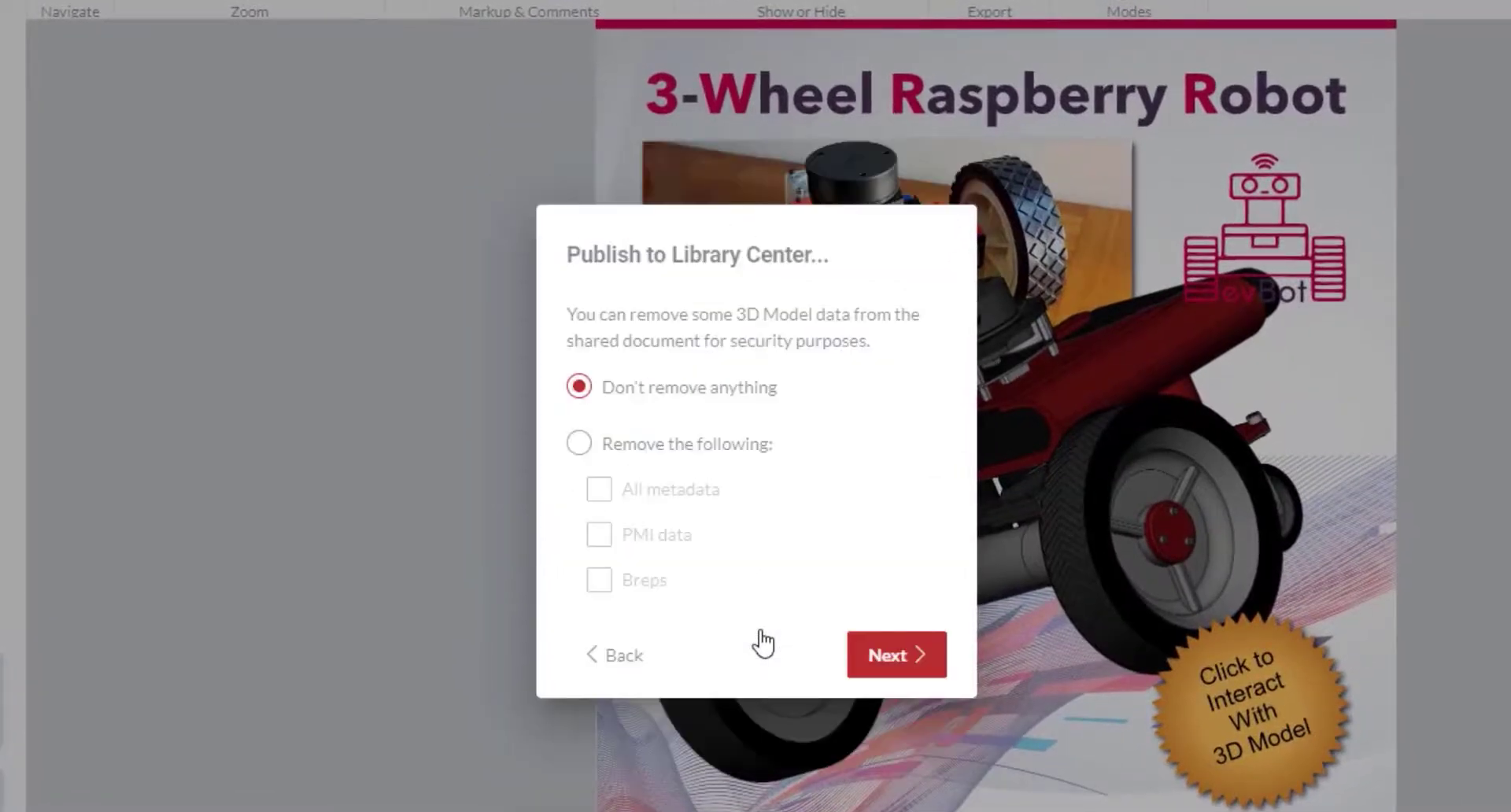
click(723, 452)
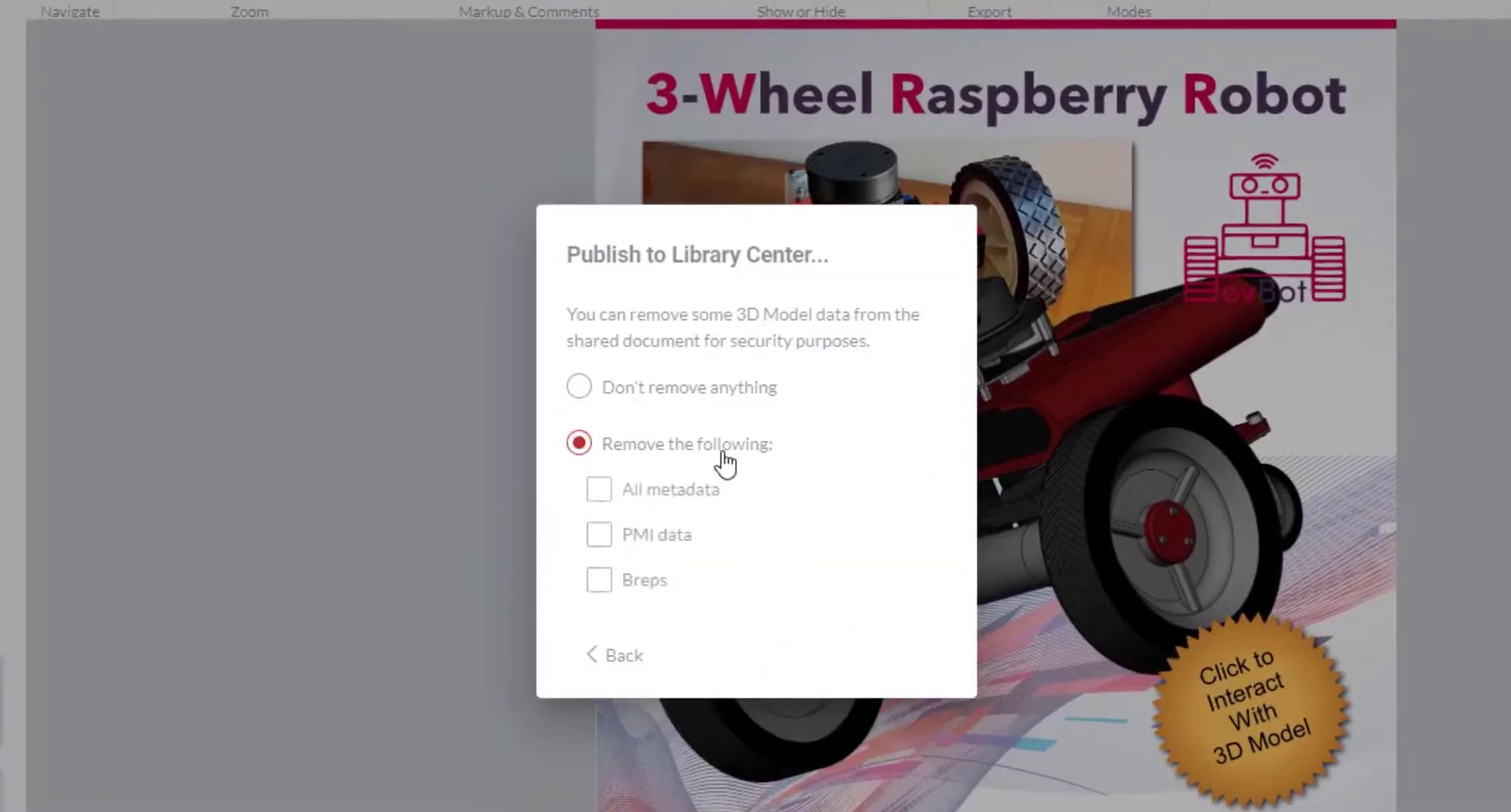
click(654, 496)
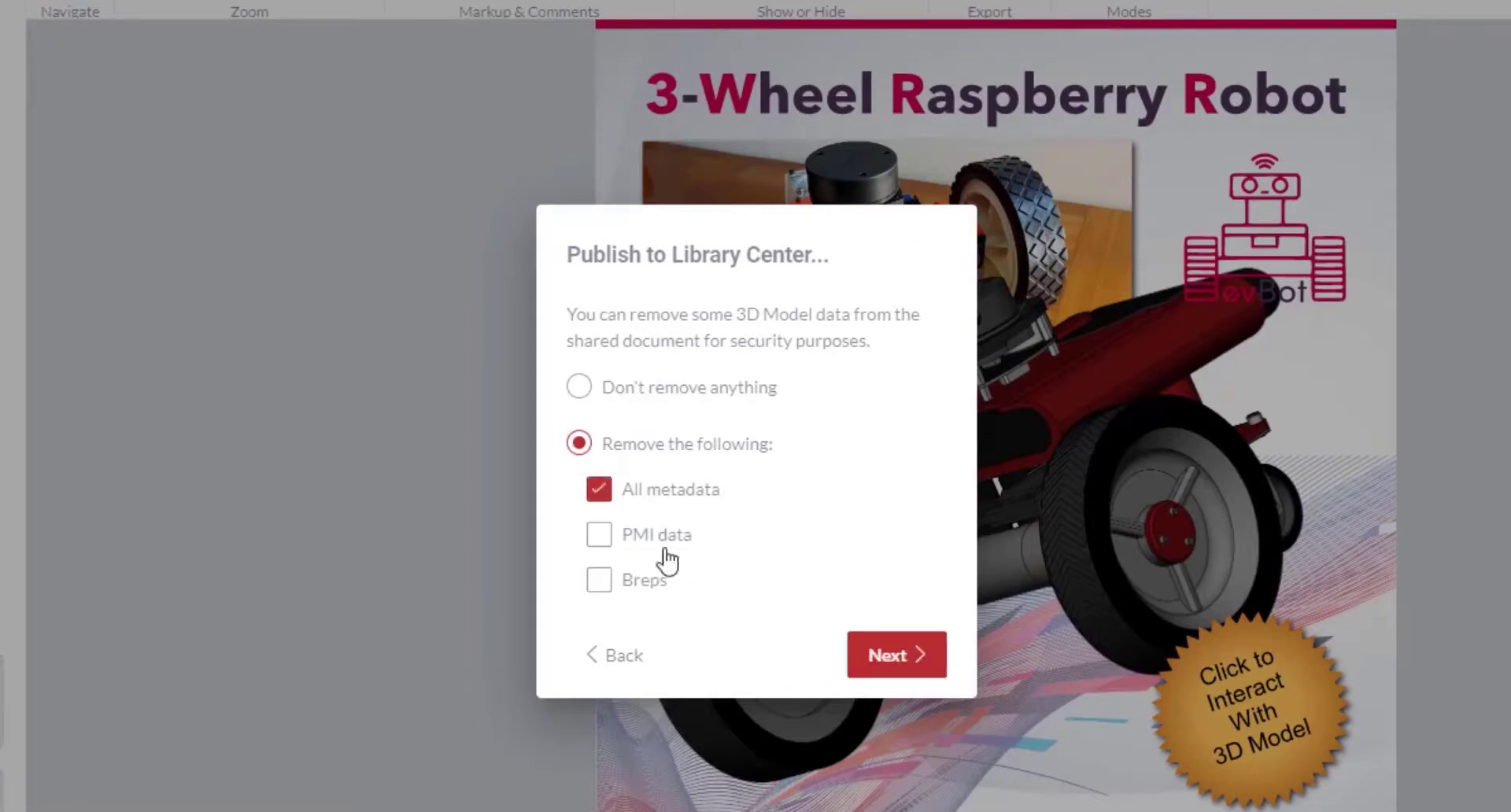
click(658, 541)
click(653, 586)
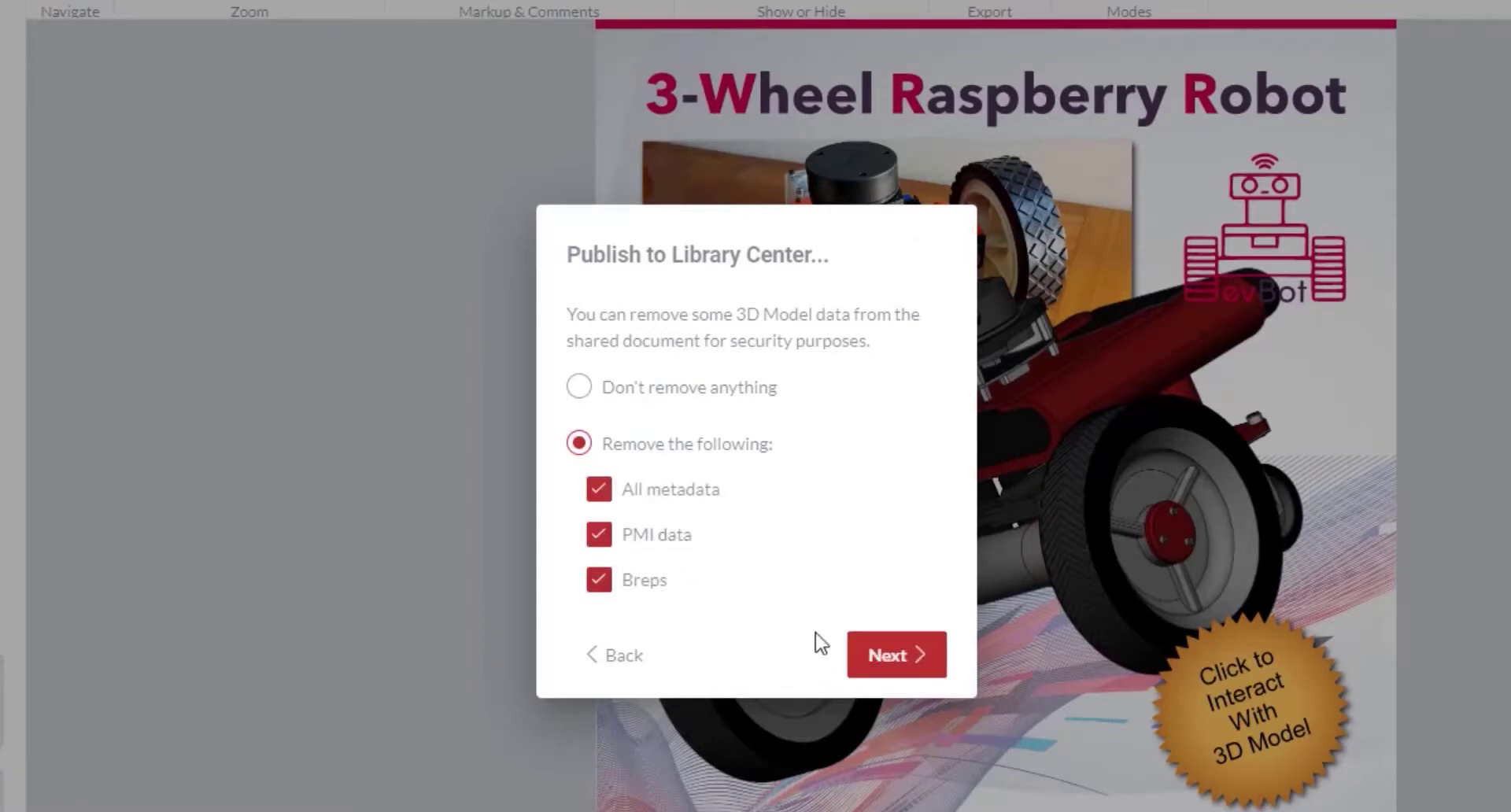
click(892, 654)
click(779, 406)
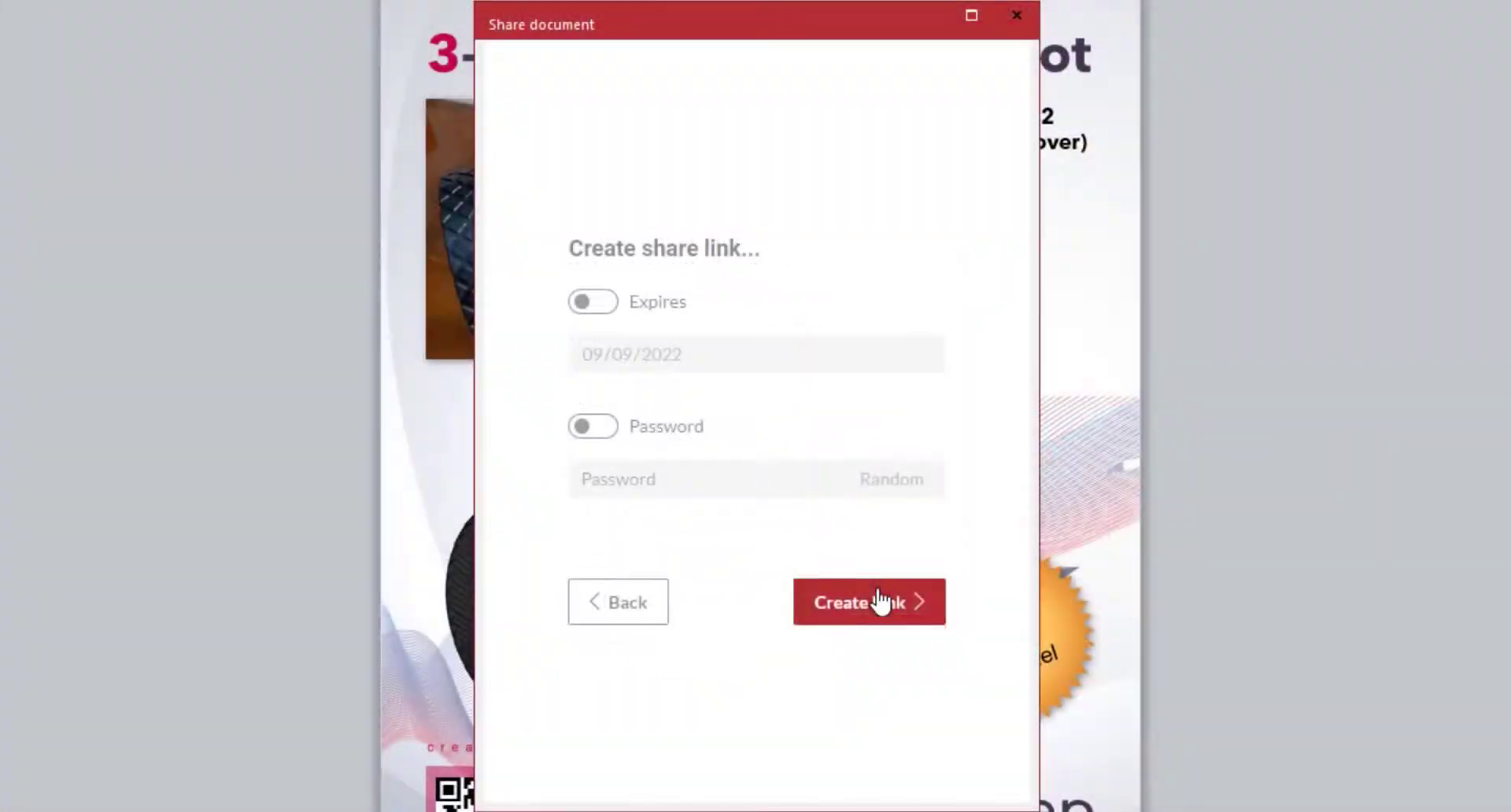
click(879, 602)
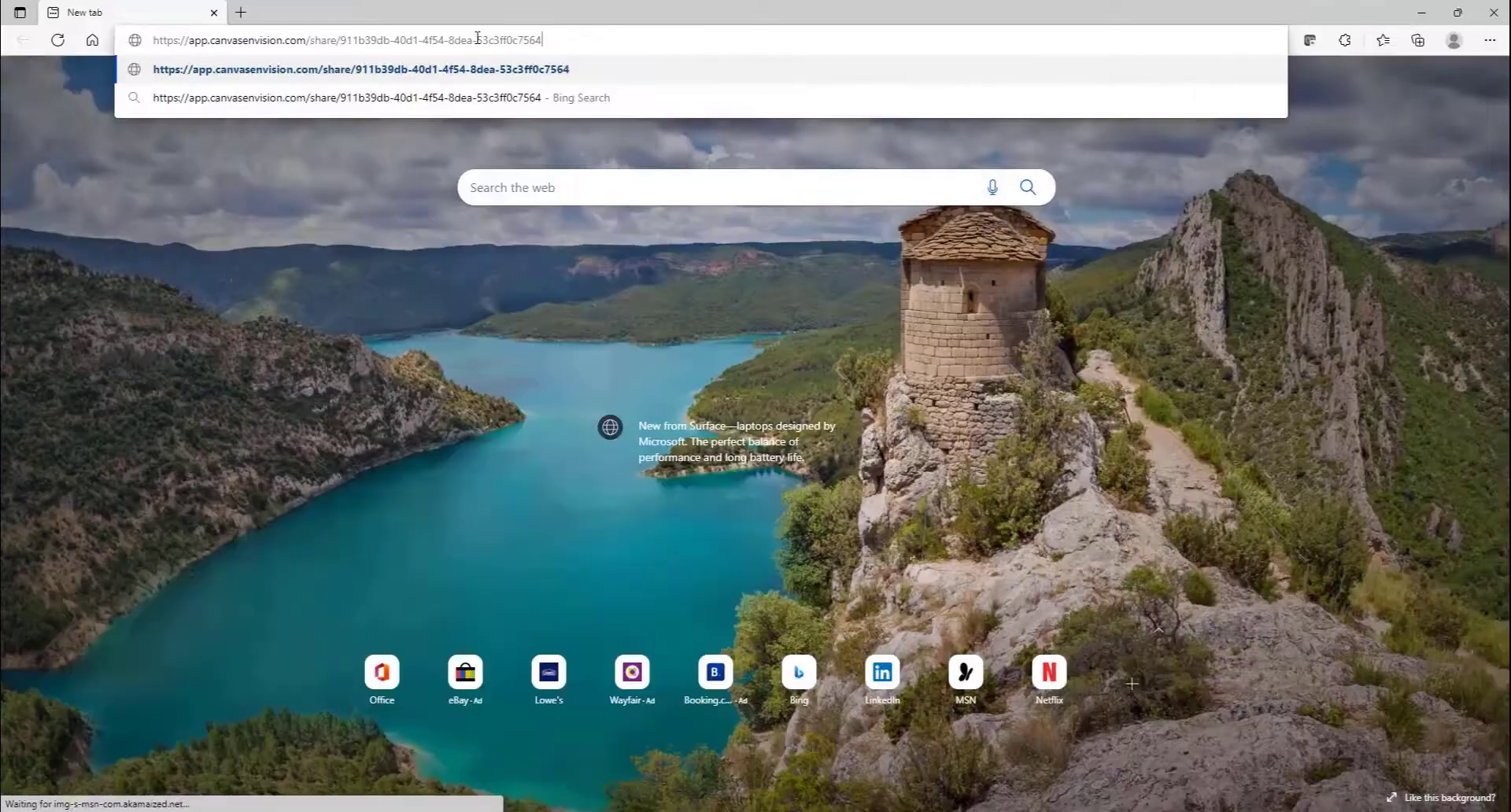
Open the pasted share link in Edge, then orbit and zoom the robot's 3D model
key(Return)
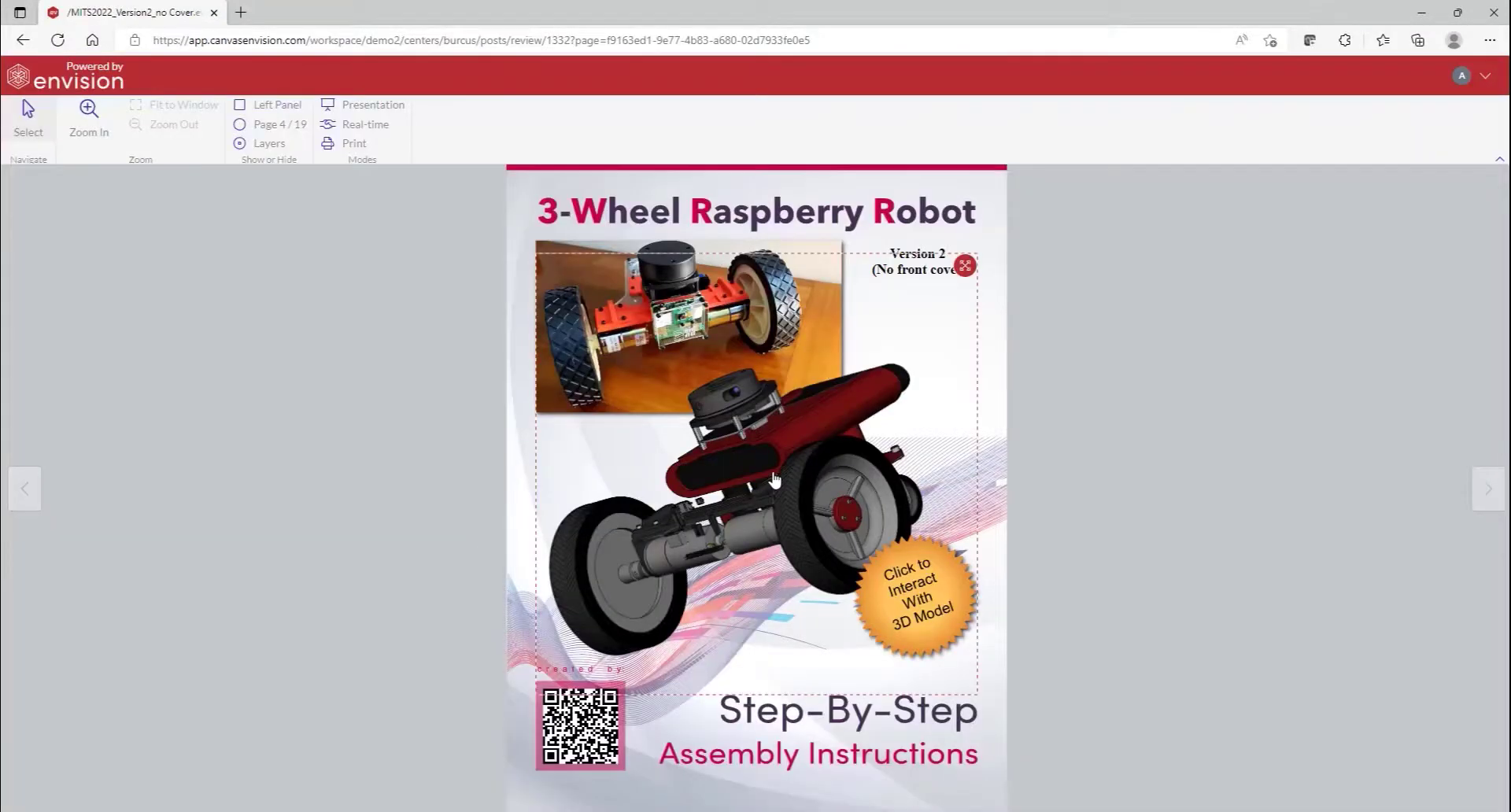
click(775, 478)
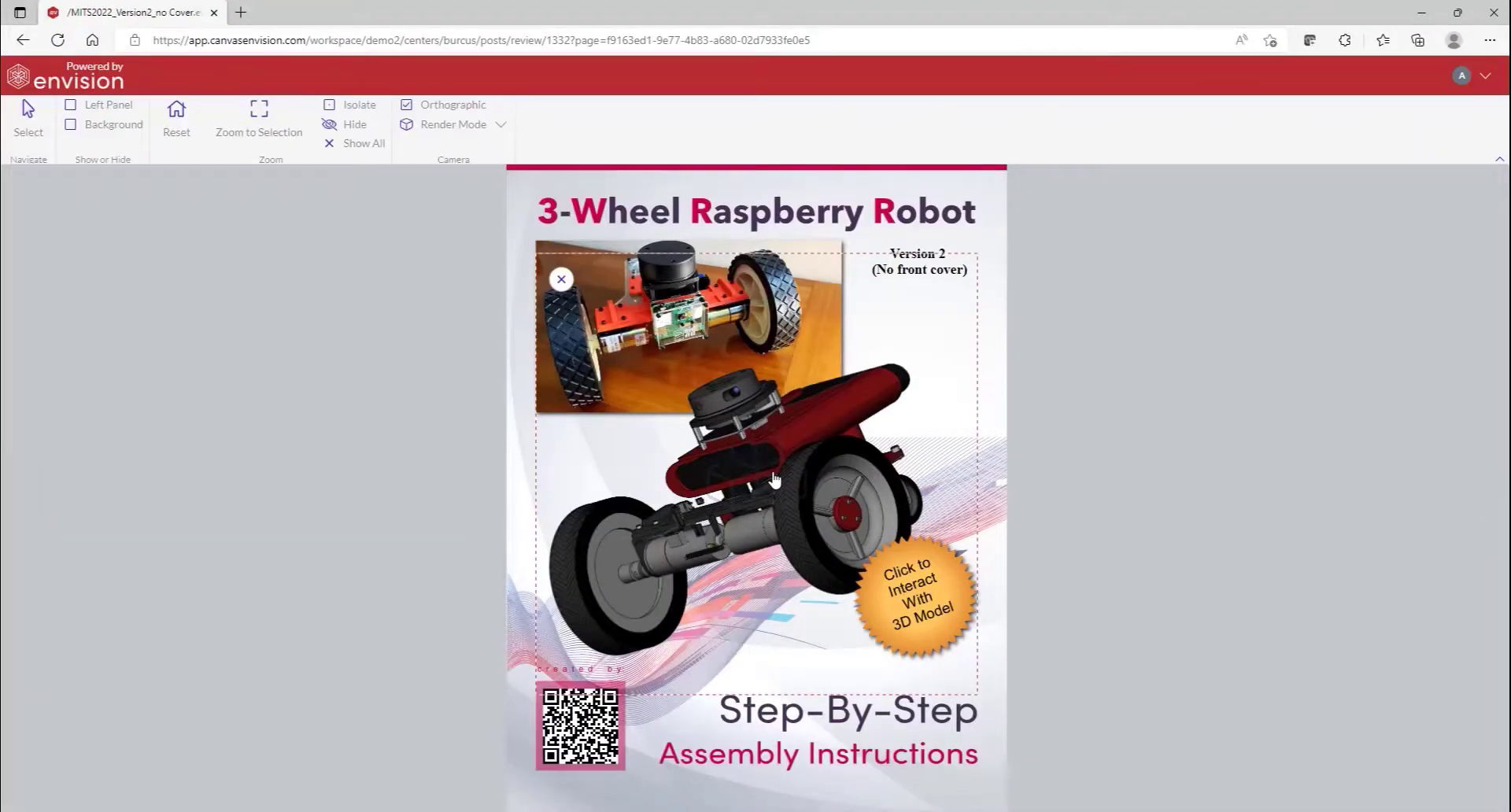
drag(775, 479, 734, 418)
scroll(764, 432, up, 5)
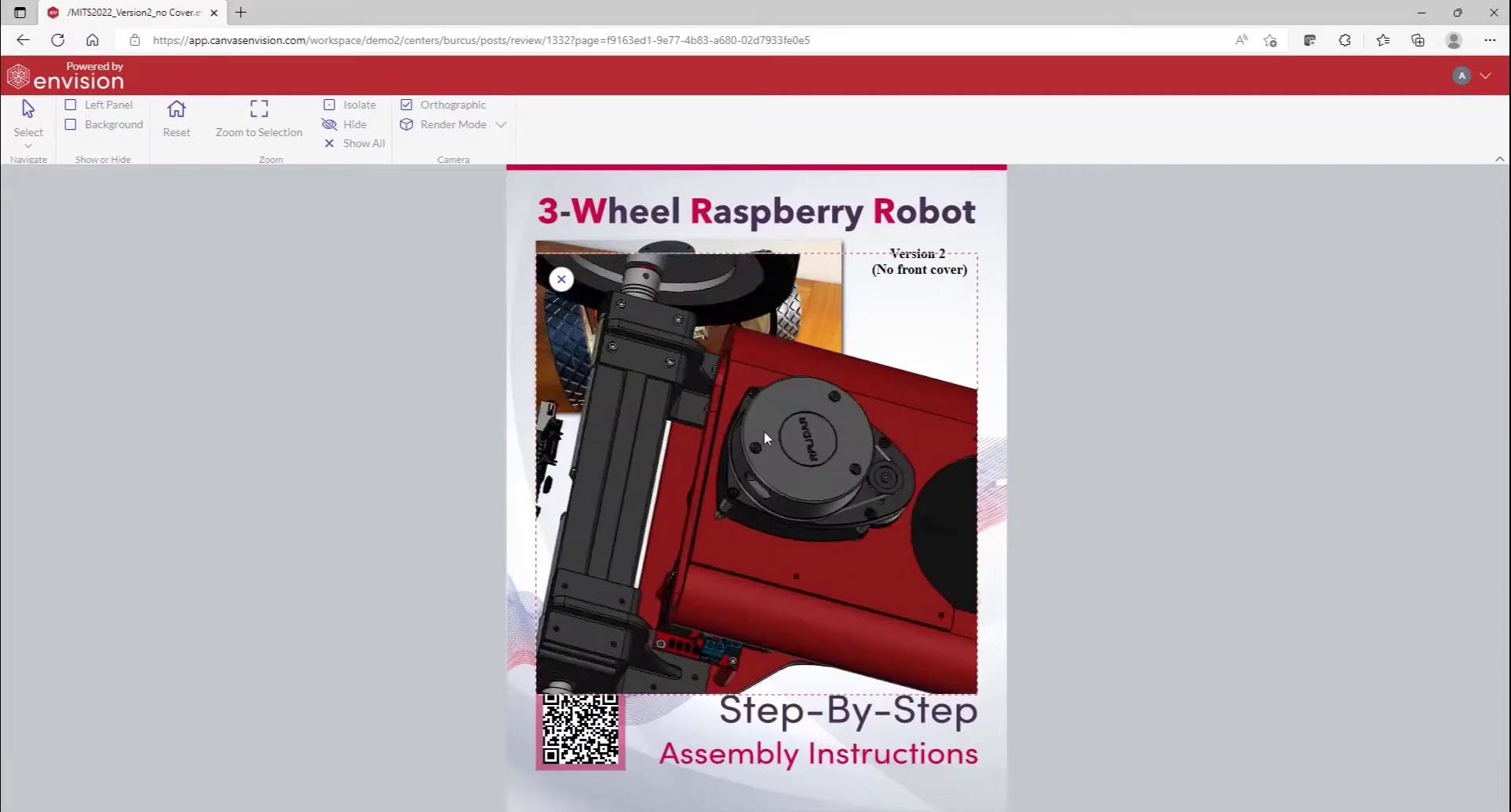
scroll(819, 463, down, 3)
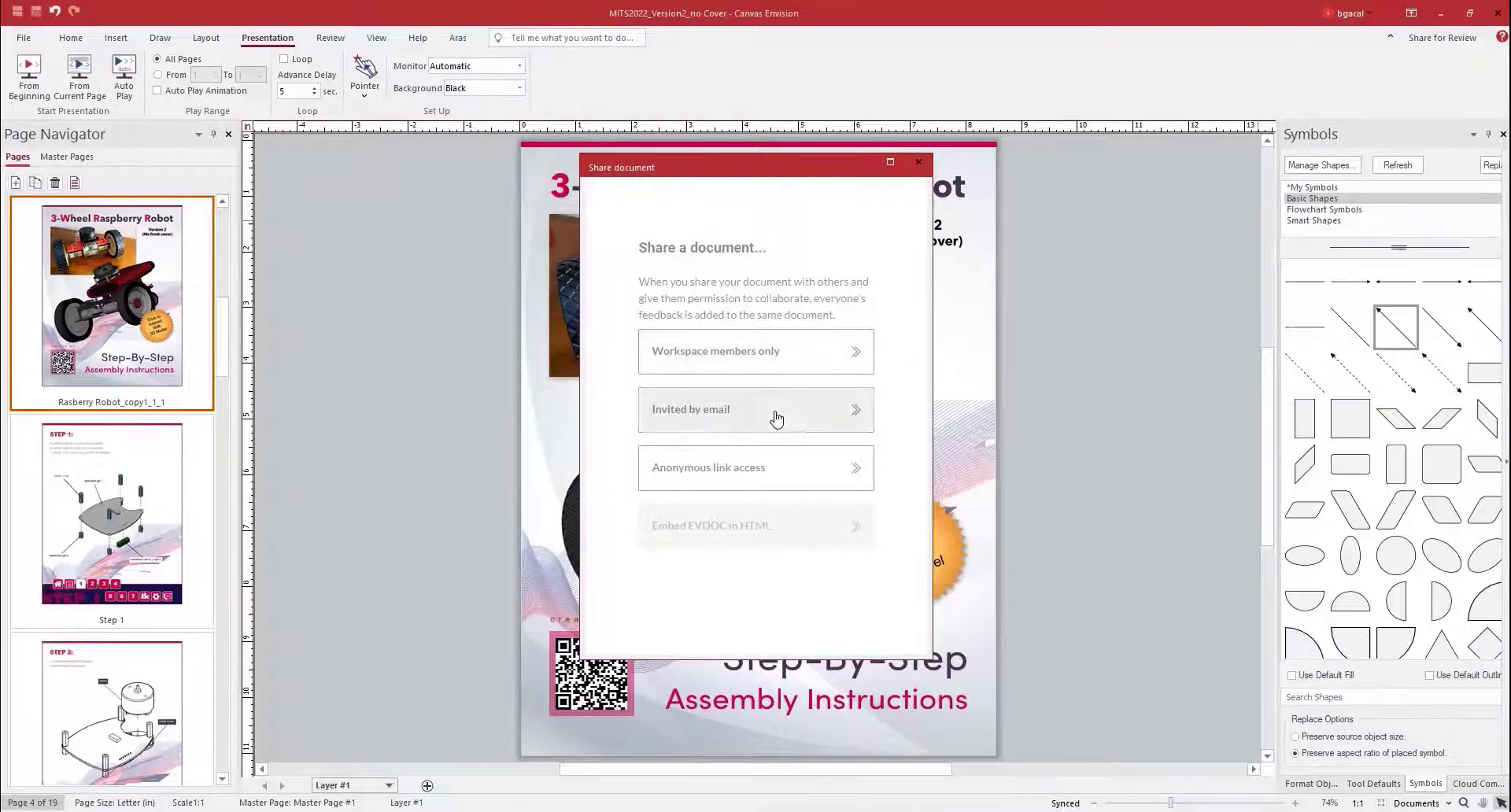
Choose e-mail invitation sharing and advance past the presentation-mode and 3D viewing options
click(777, 418)
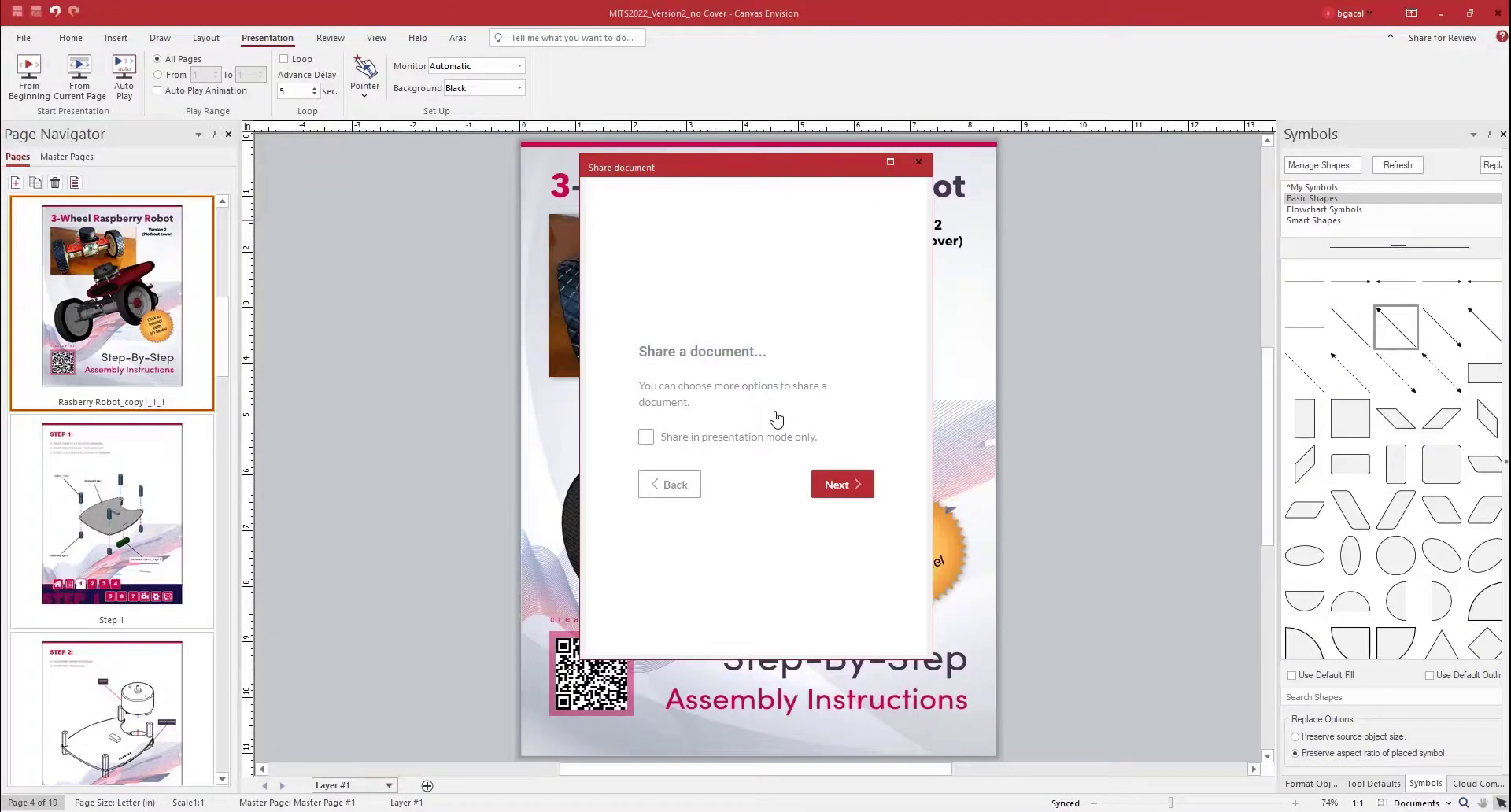
click(840, 486)
click(834, 575)
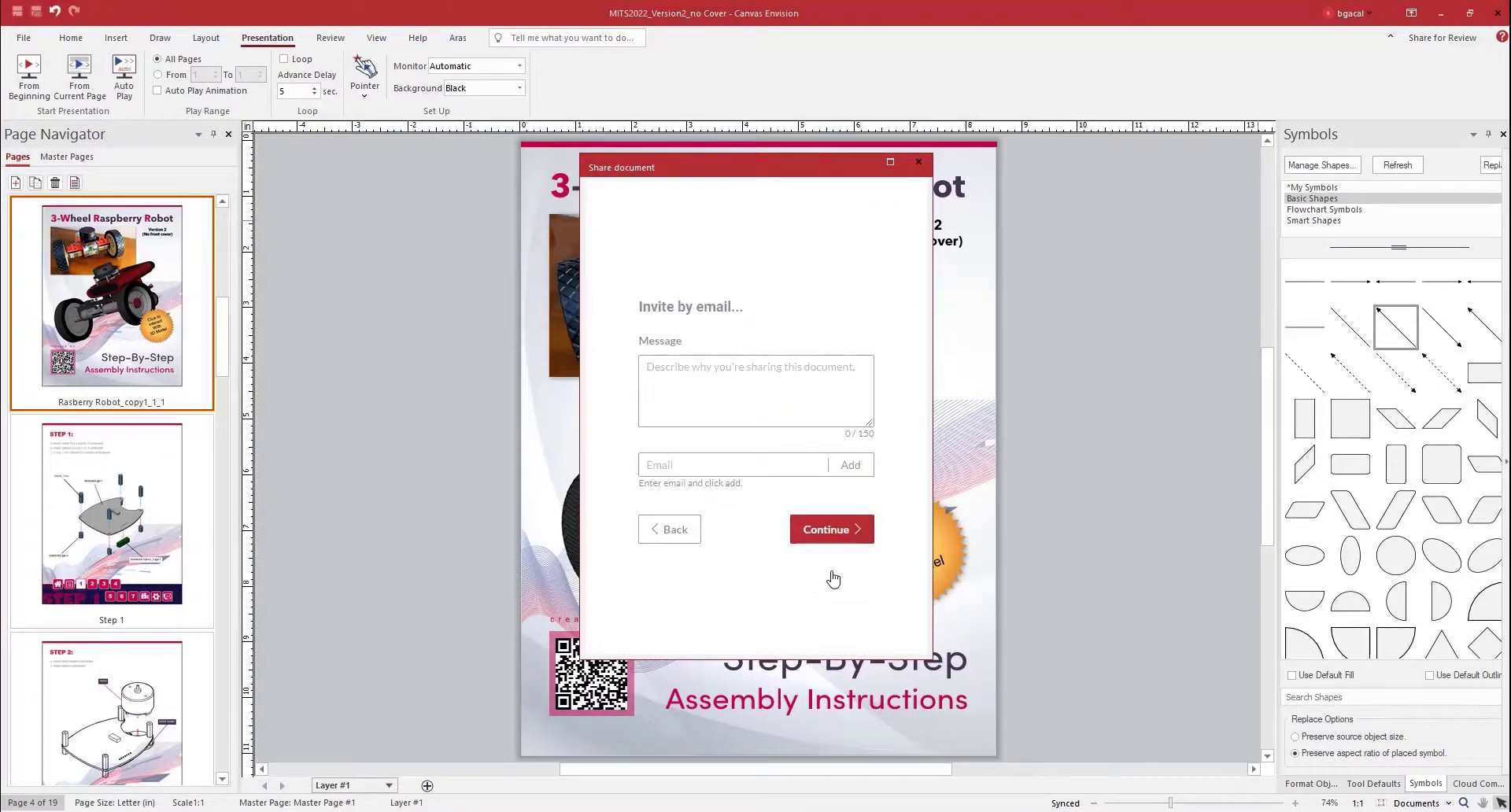
click(820, 531)
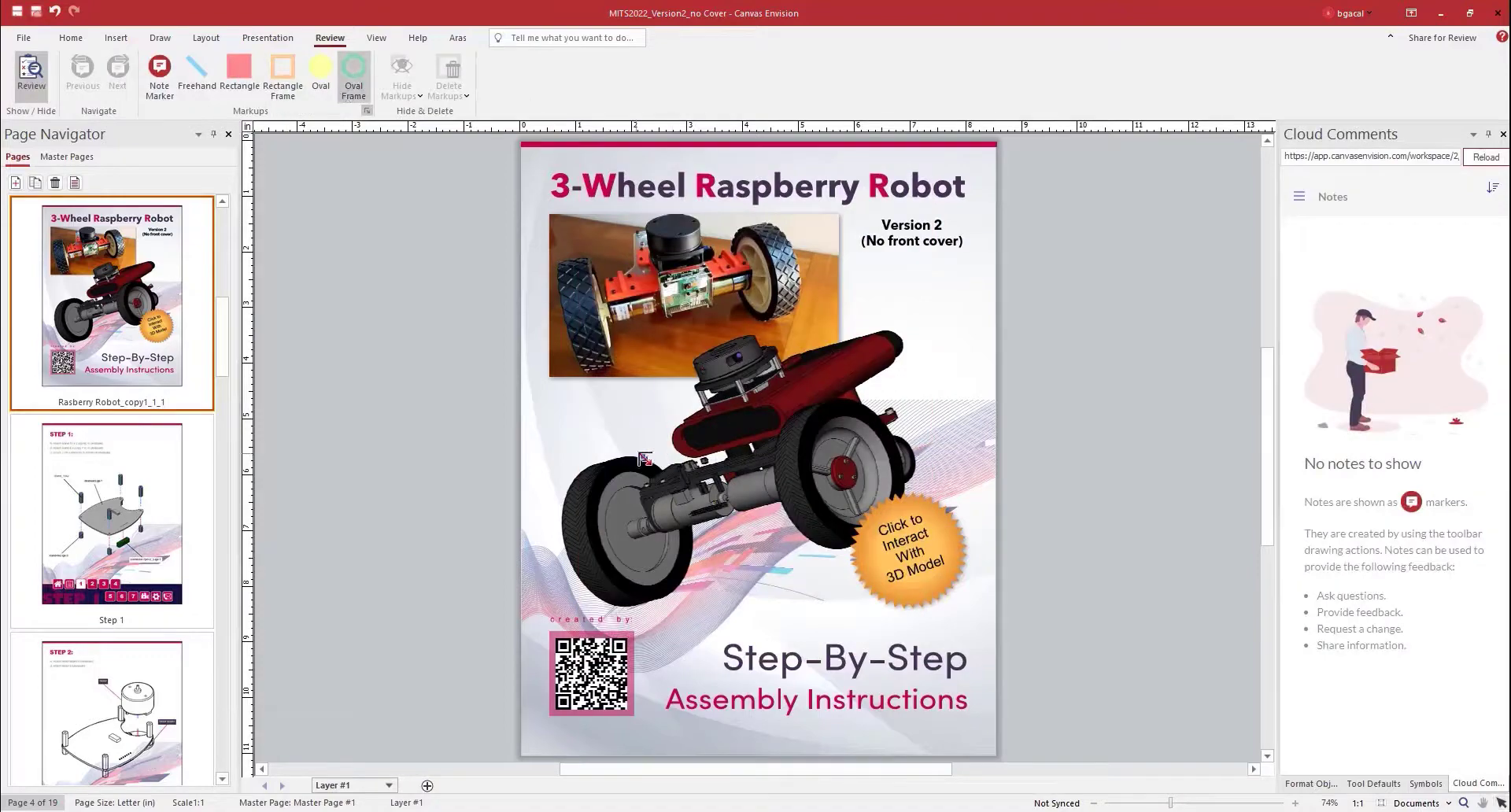
Circle the rear wheel axle with an oval frame and start the issue description with a greeting to the reviewer
drag(640, 451, 723, 537)
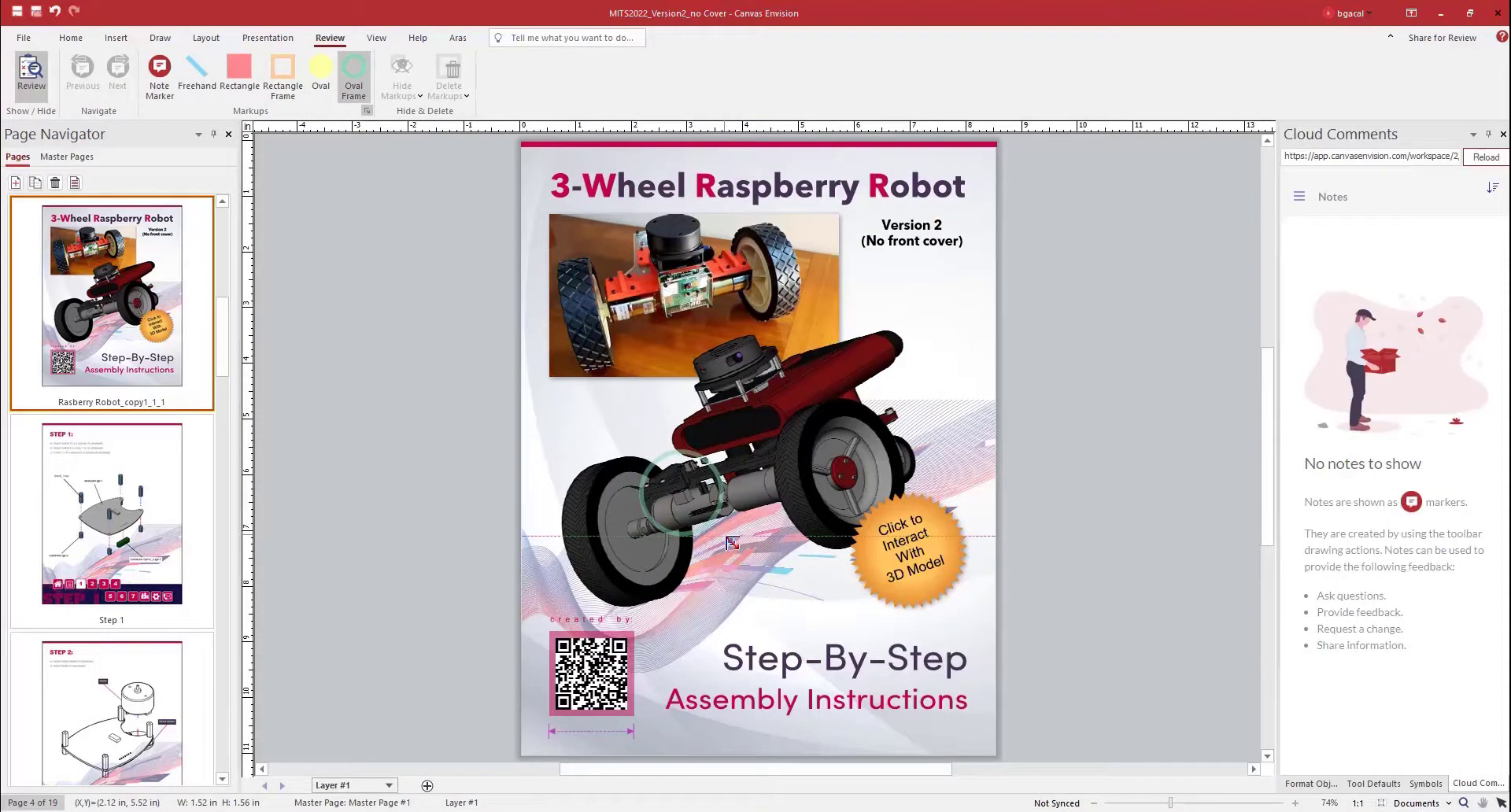
click(1331, 318)
text(Hi)
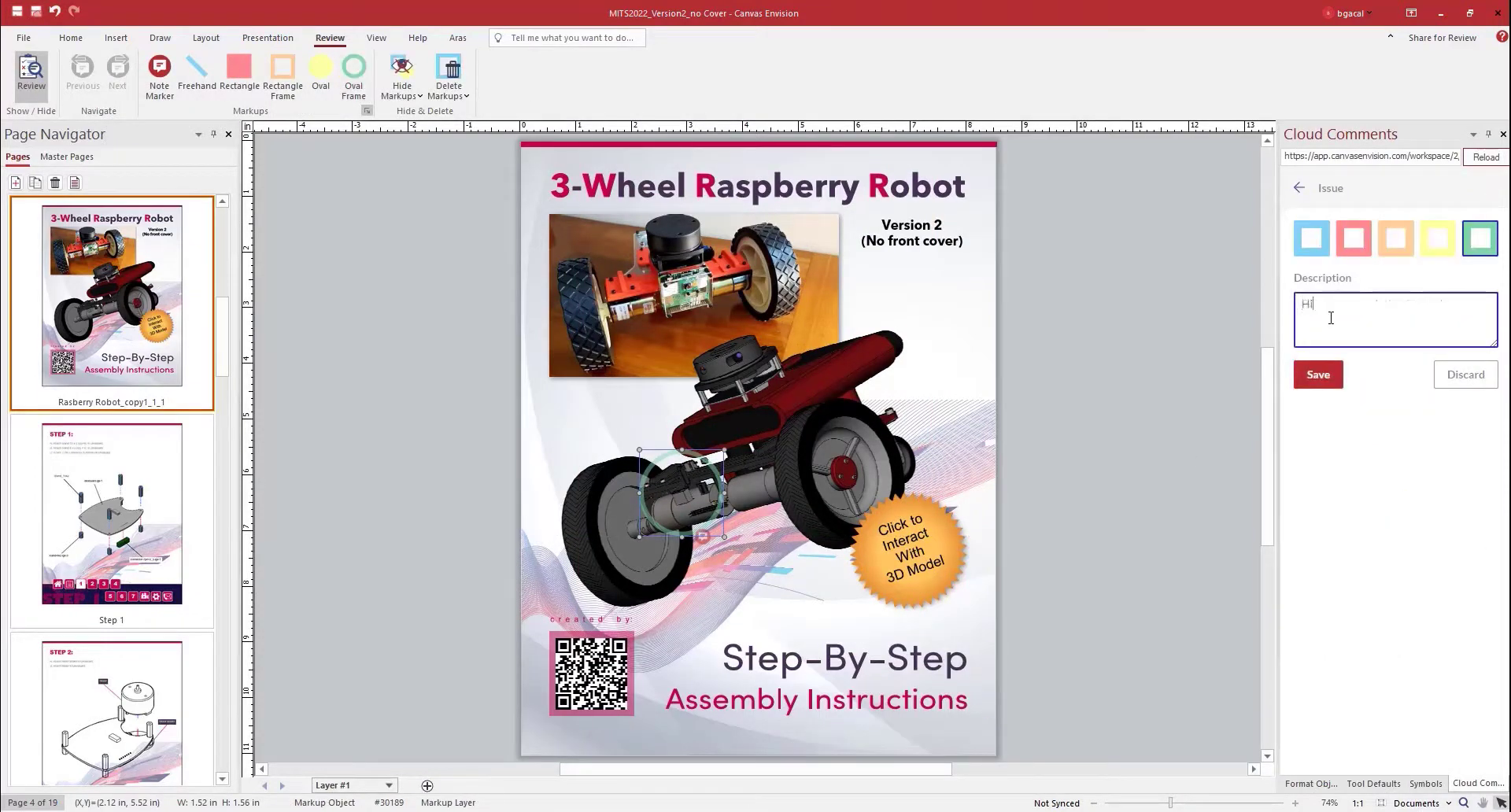
text( Jack, Cou)
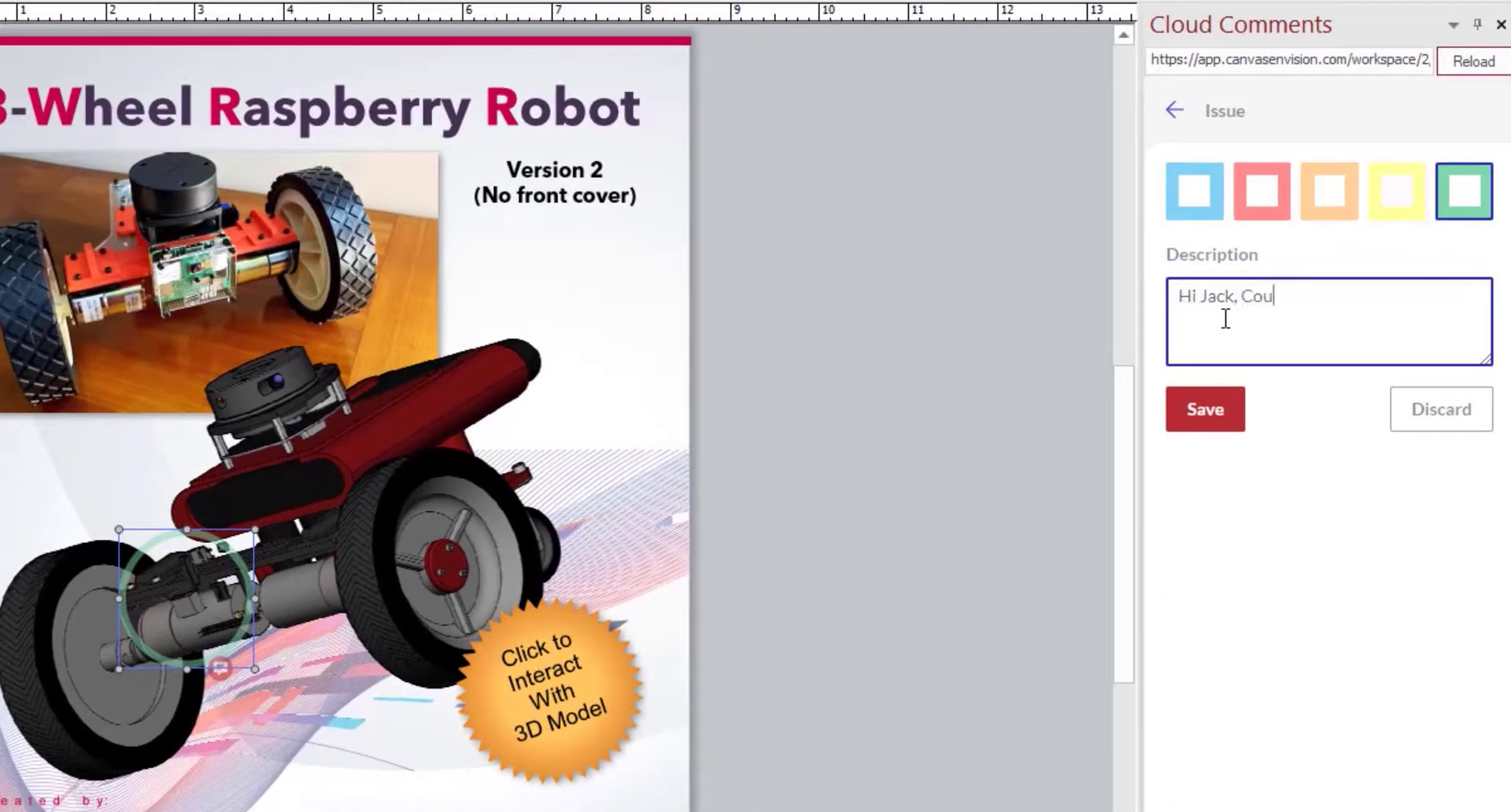